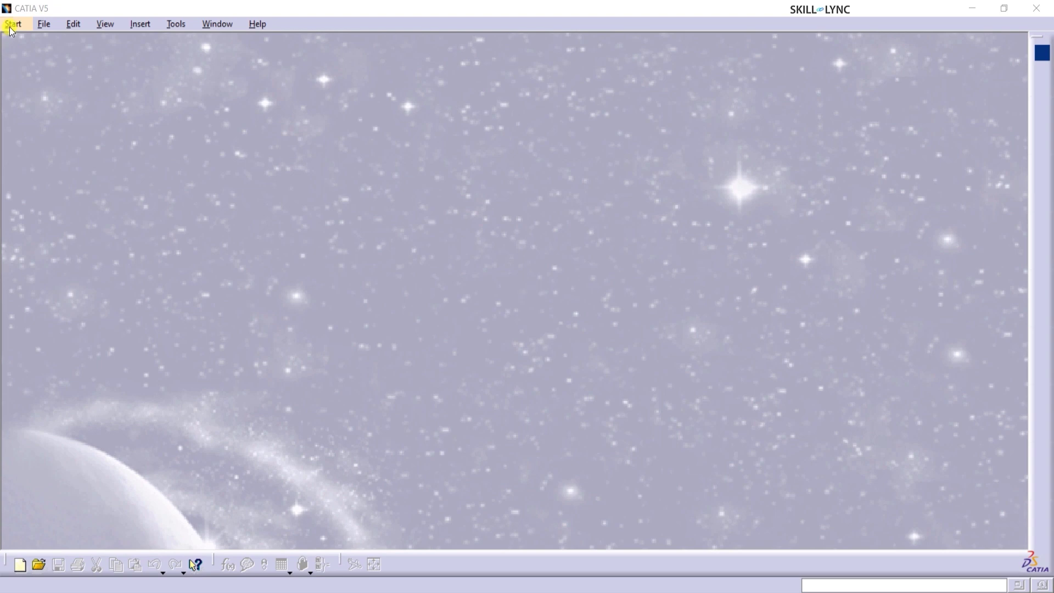
Create a new Part Design part named Tutorial with a geometrical set
{"action": "left_click", "coordinate": [9, 27]}
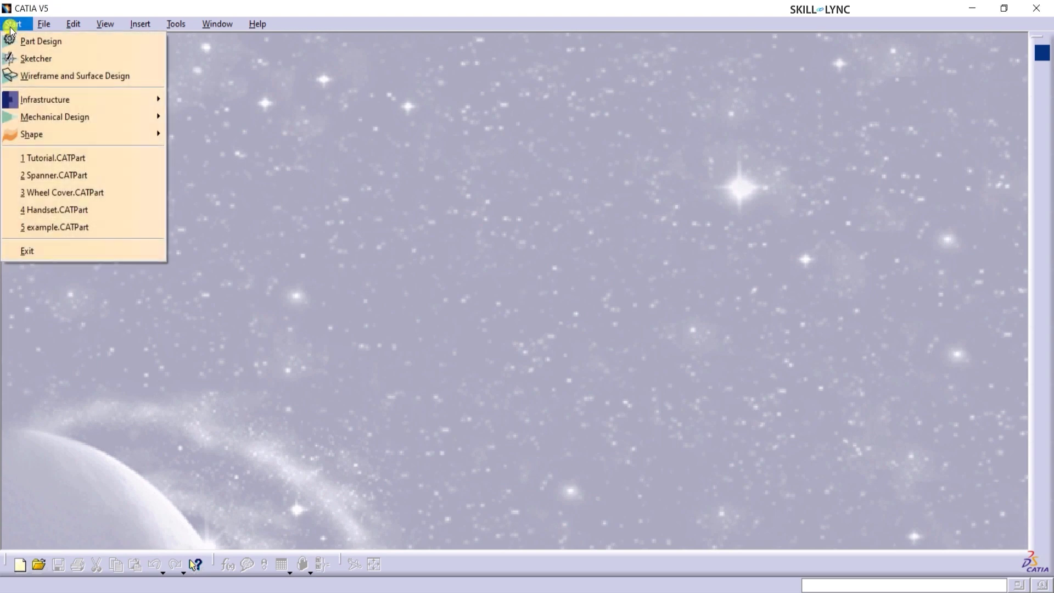
{"action": "mouse_move", "coordinate": [47, 117]}
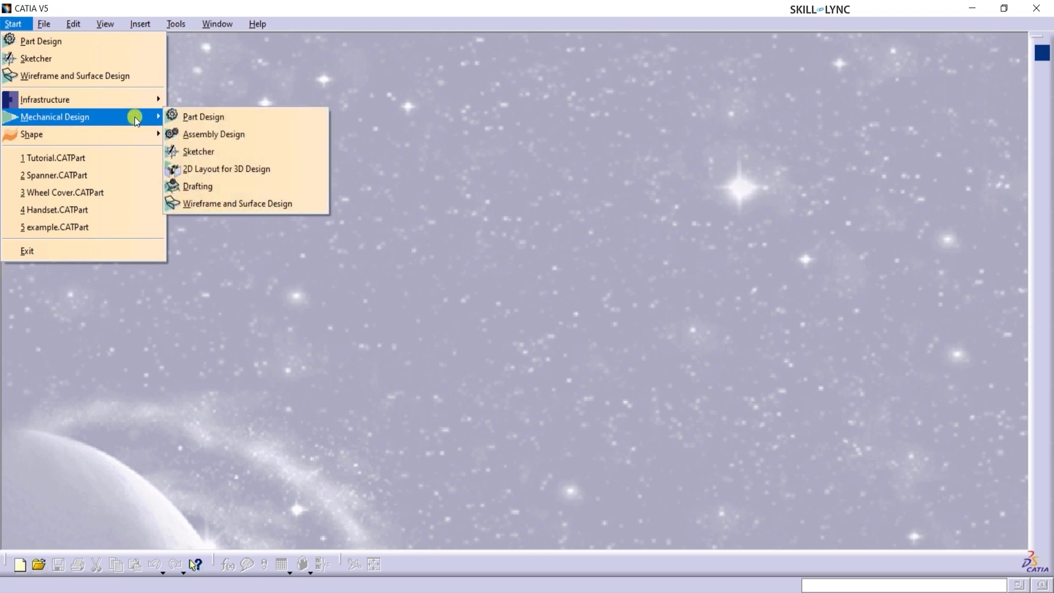
{"action": "left_click", "coordinate": [198, 117]}
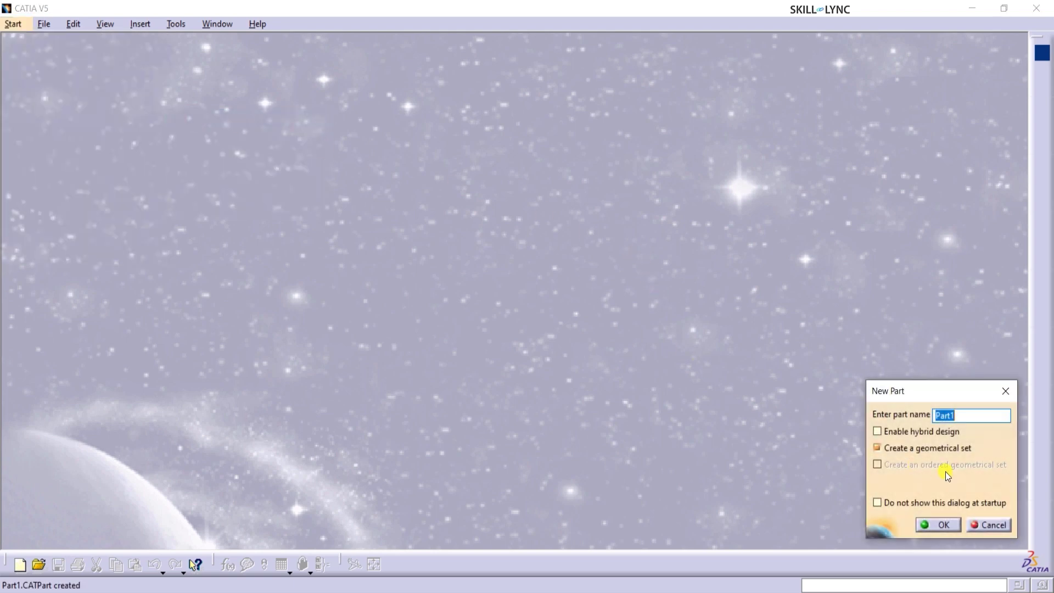
{"action": "type", "text": "Tutorial"}
{"action": "left_click", "coordinate": [928, 524]}
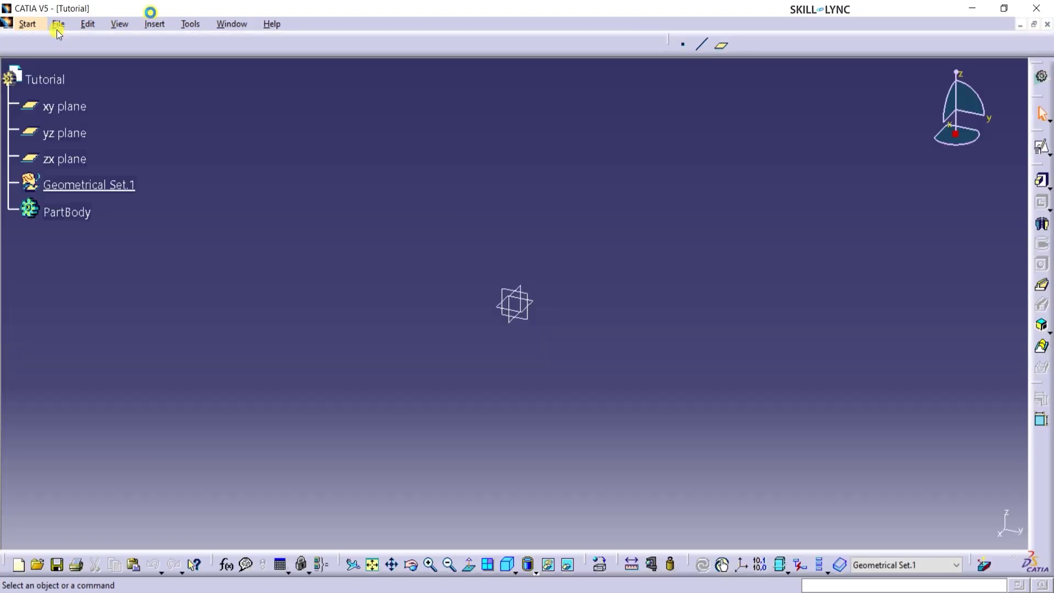
Save the part to the Desktop as Tutorial in CATPart format
{"action": "left_click", "coordinate": [57, 25]}
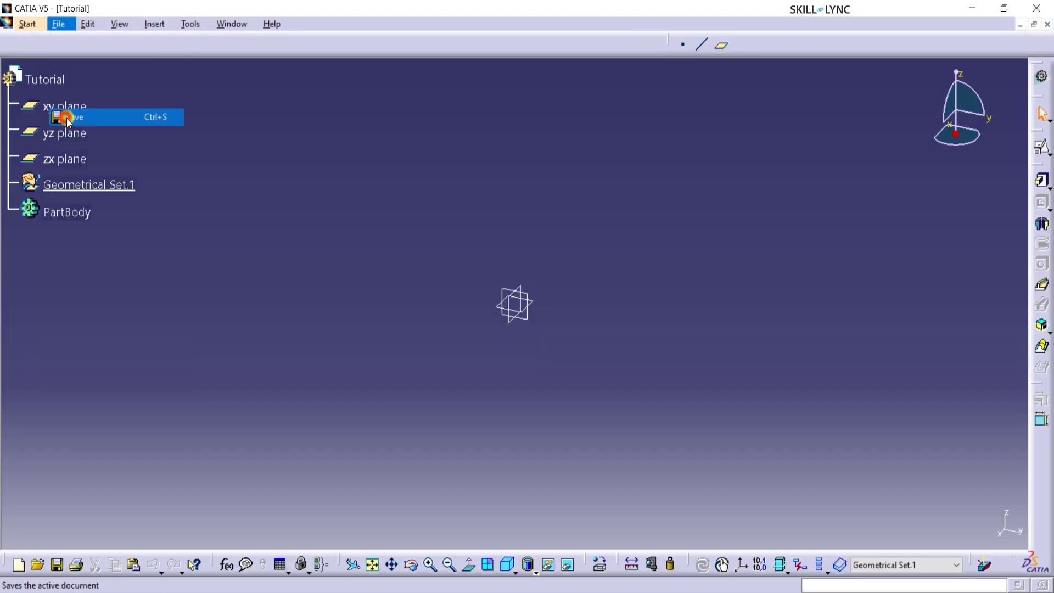
{"action": "left_click", "coordinate": [67, 117]}
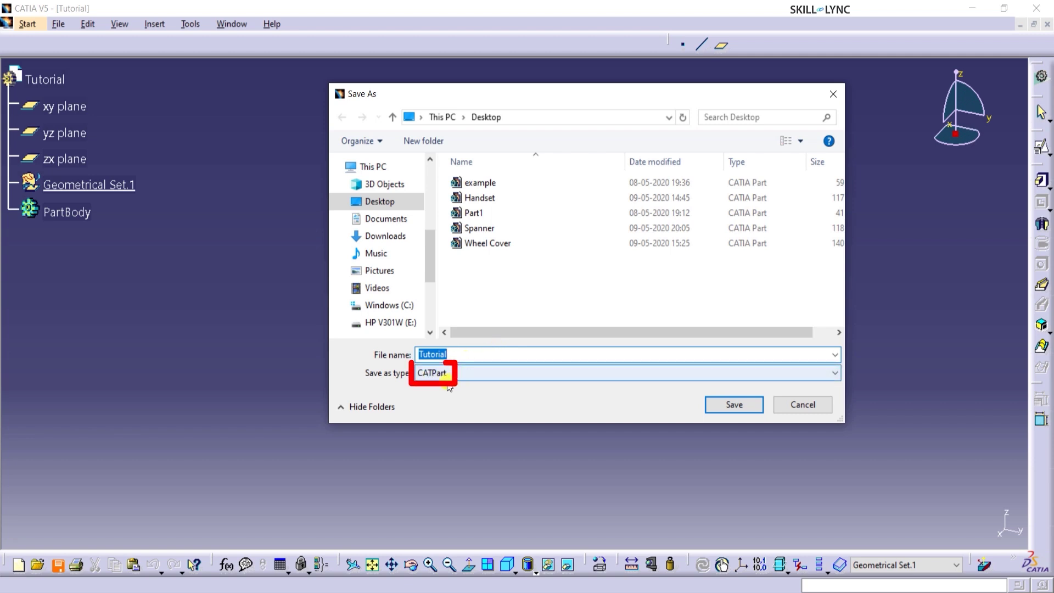
{"action": "left_click", "coordinate": [724, 409]}
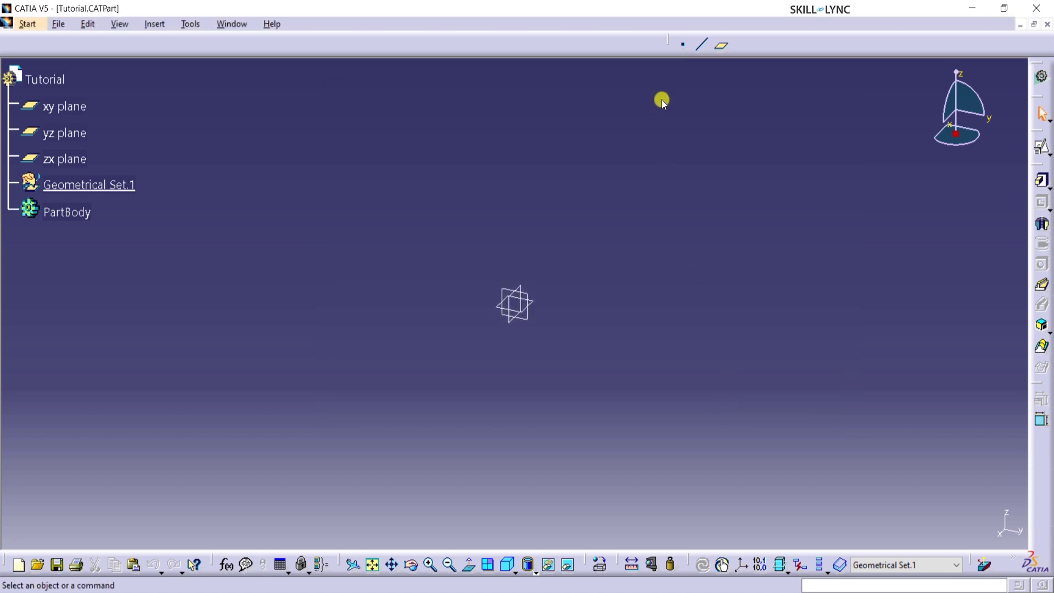
Create a reference point by coordinates at X 0 mm, Y 0 mm, Z 0 mm from the default origin
{"action": "left_click", "coordinate": [682, 45]}
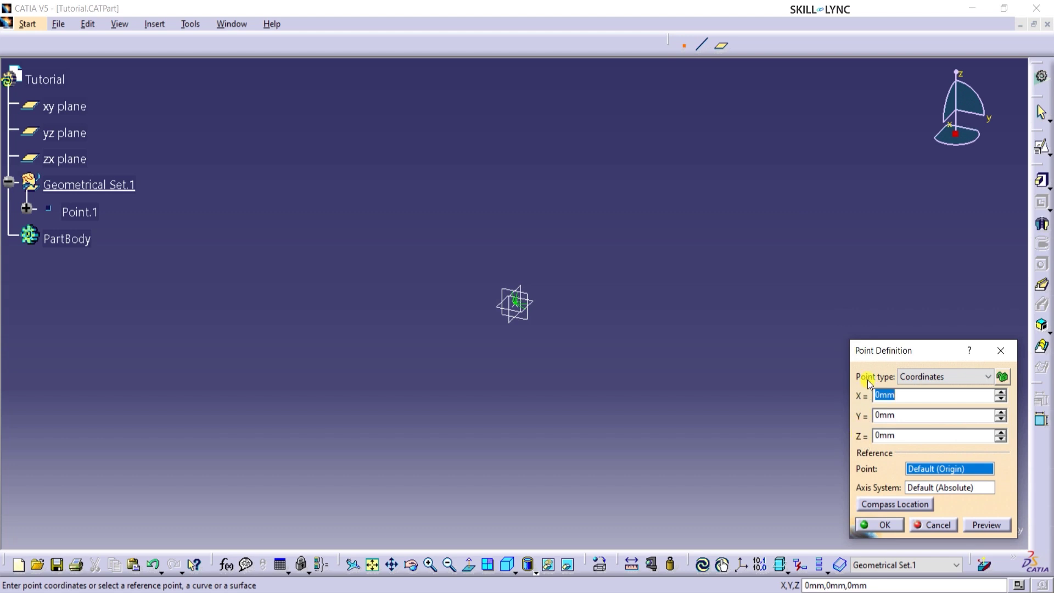
{"action": "left_click", "coordinate": [877, 525]}
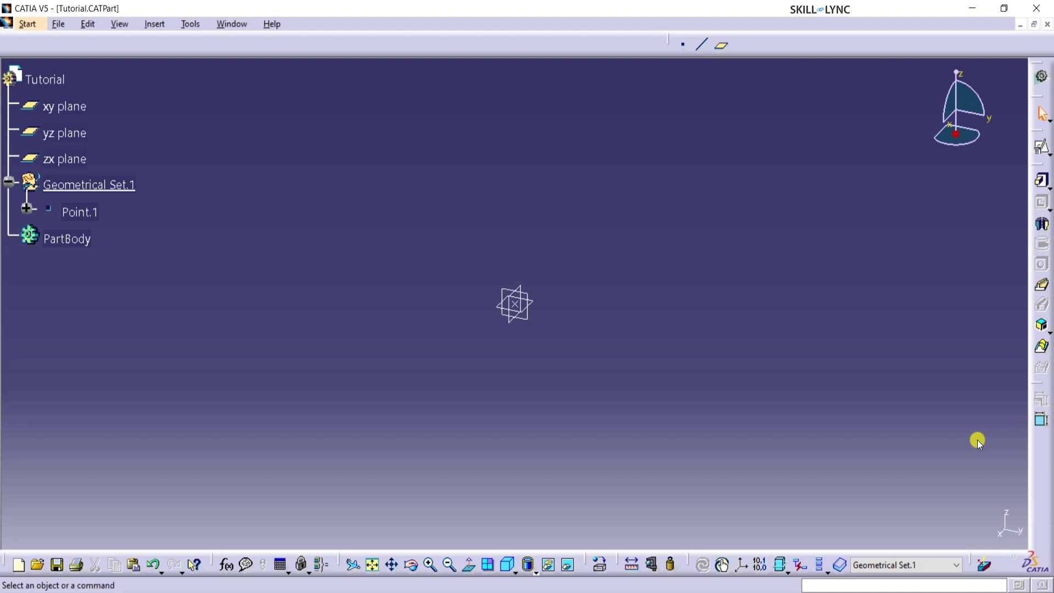
Display the Annotations toolbar and close it again
{"action": "right_click", "coordinate": [1045, 449]}
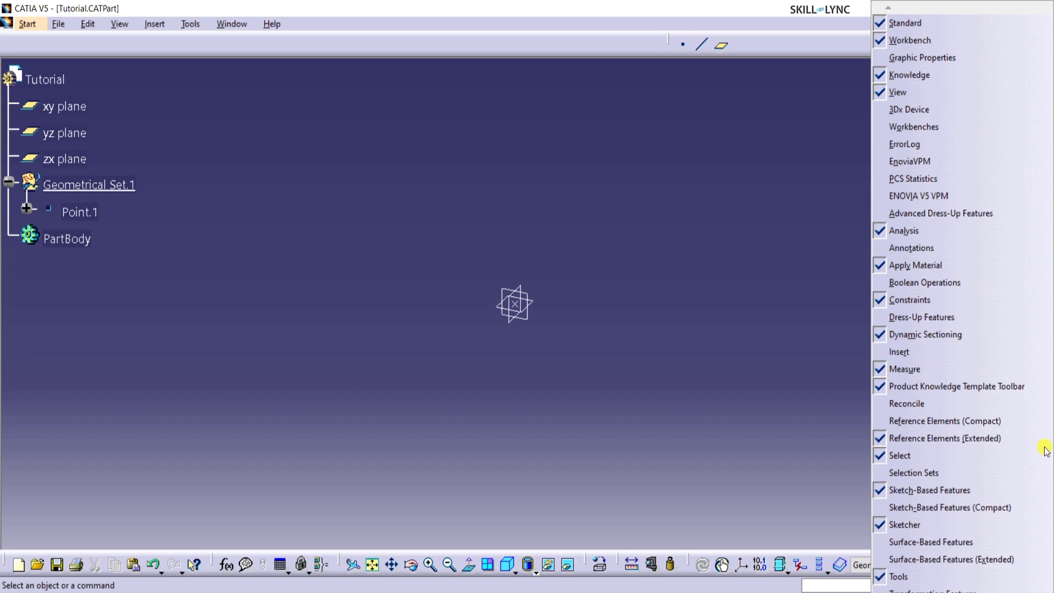
{"action": "left_click", "coordinate": [912, 247]}
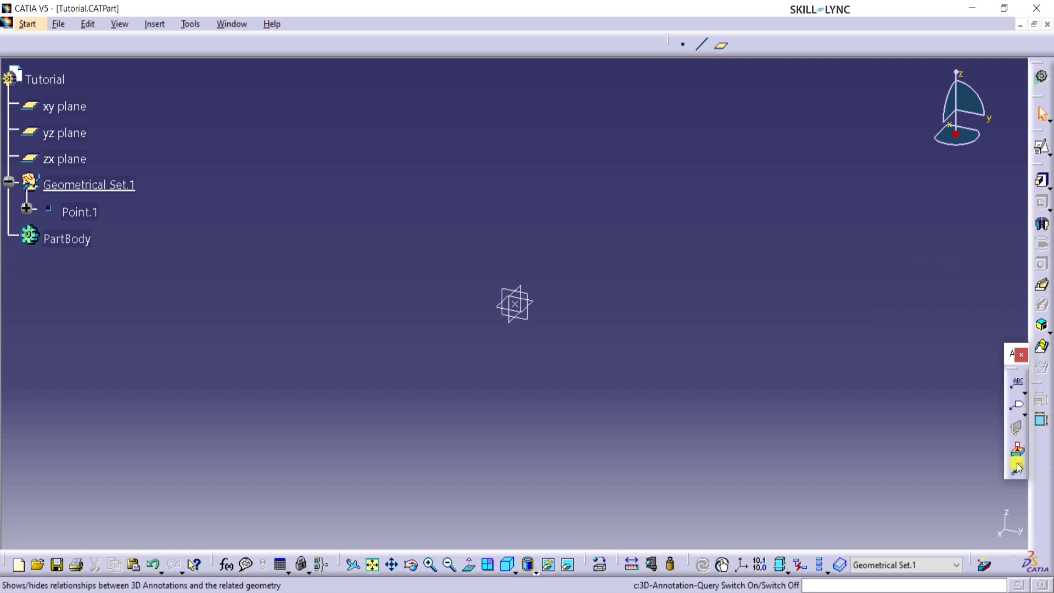
{"action": "left_click", "coordinate": [1021, 355]}
Open the interface customization settings and restore all toolbar contents
{"action": "right_click", "coordinate": [1044, 456]}
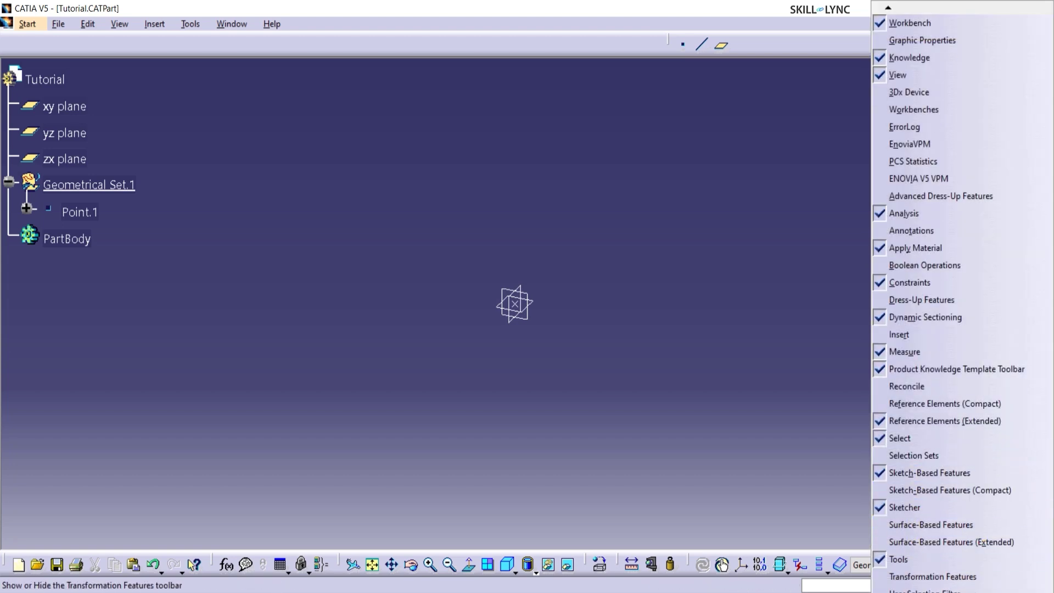
{"action": "left_click", "coordinate": [908, 565]}
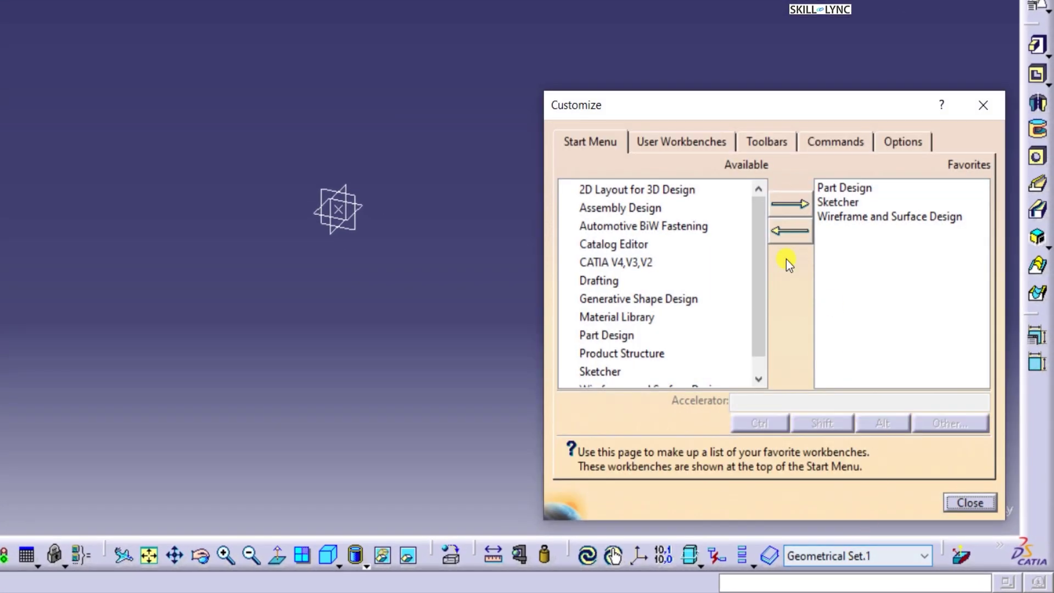
{"action": "left_click", "coordinate": [754, 141]}
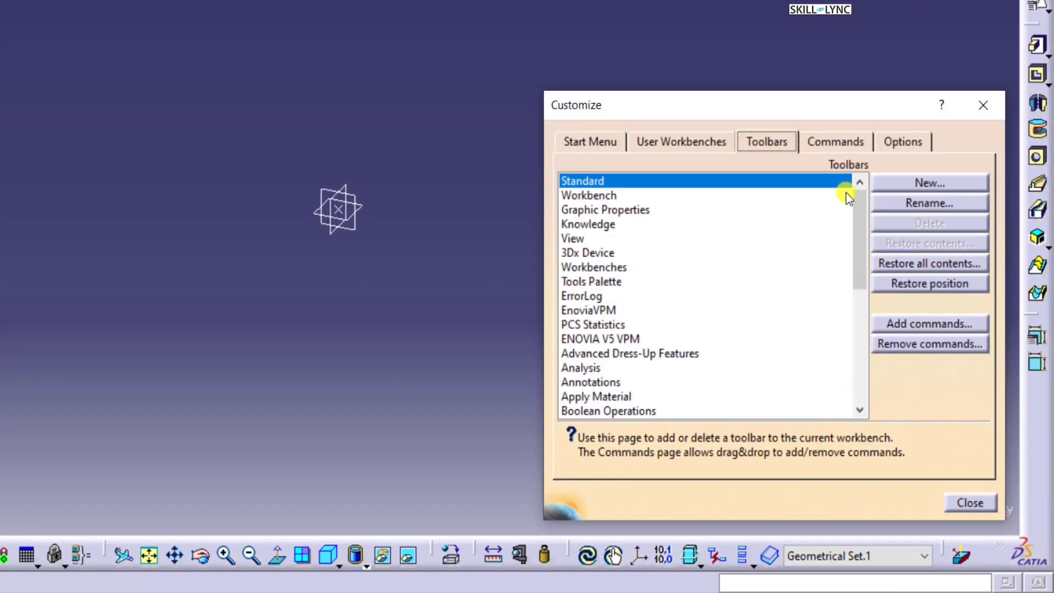
{"action": "left_click", "coordinate": [901, 263]}
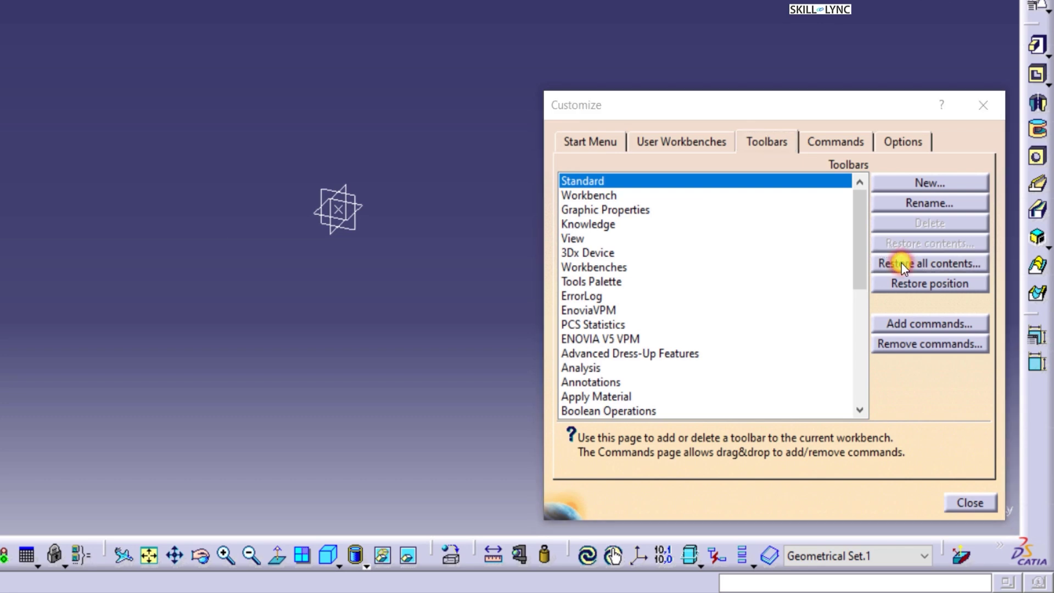
{"action": "left_click", "coordinate": [452, 252]}
Add the Drafting workbench to the Start menu favorites
{"action": "left_click", "coordinate": [578, 140]}
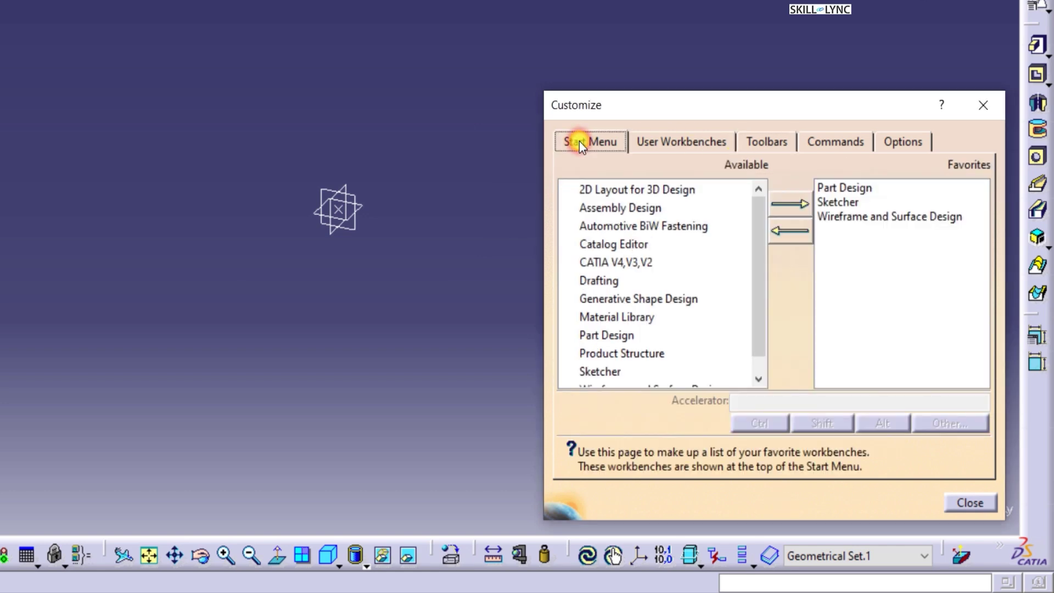
{"action": "scroll", "coordinate": [617, 291], "scroll_direction": "down", "scroll_amount": 1}
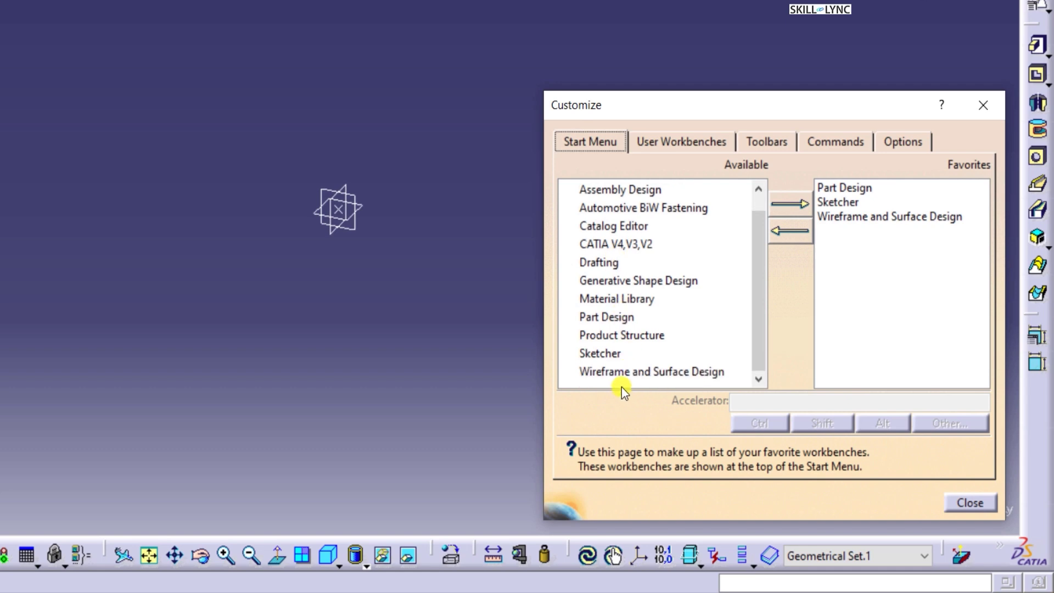
{"action": "left_click", "coordinate": [611, 353]}
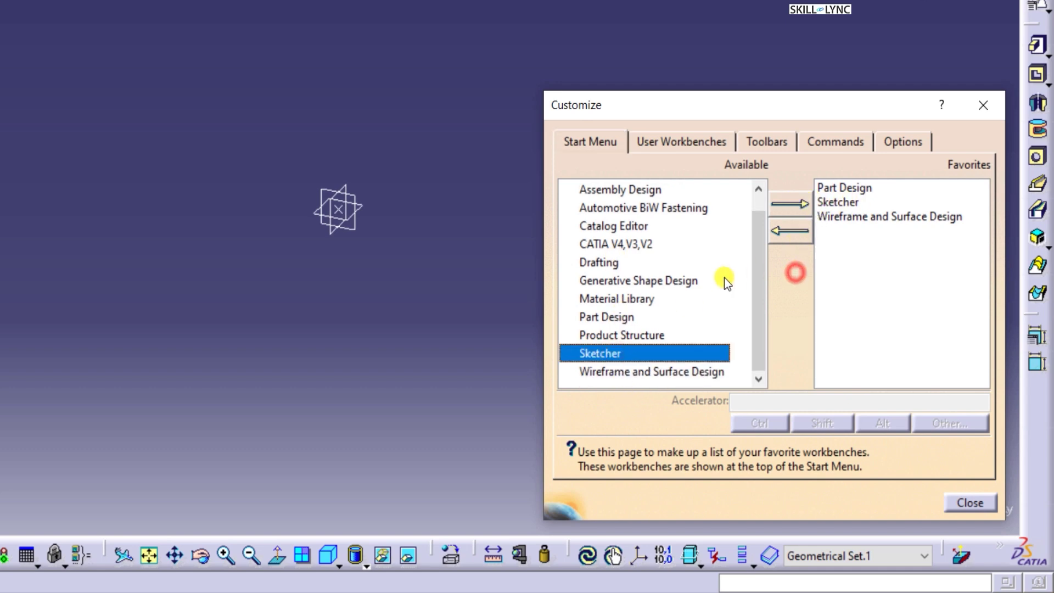
{"action": "left_click", "coordinate": [618, 263]}
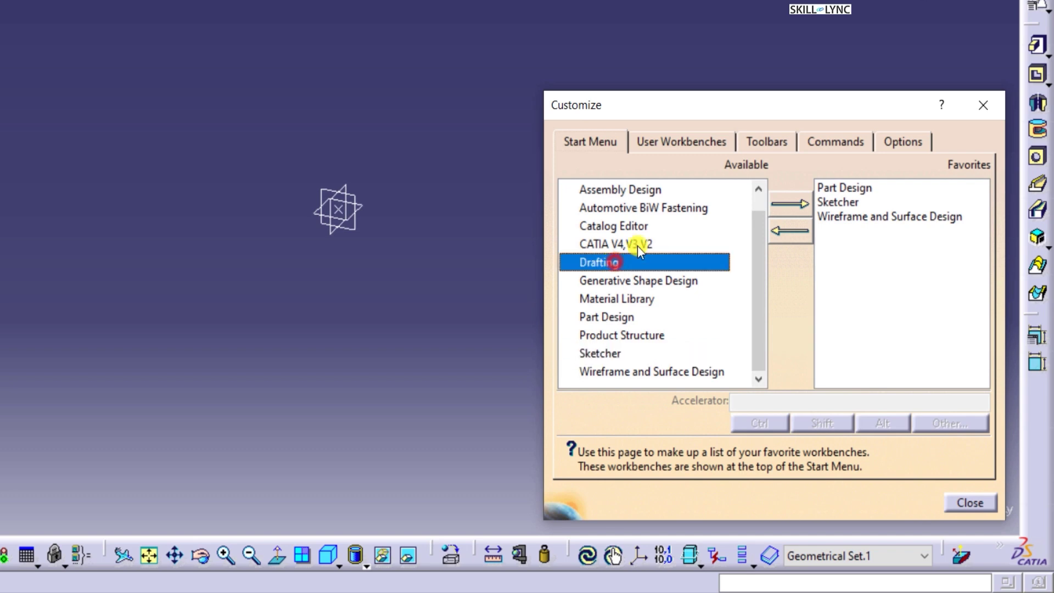
{"action": "left_click", "coordinate": [796, 201]}
{"action": "left_click", "coordinate": [713, 140]}
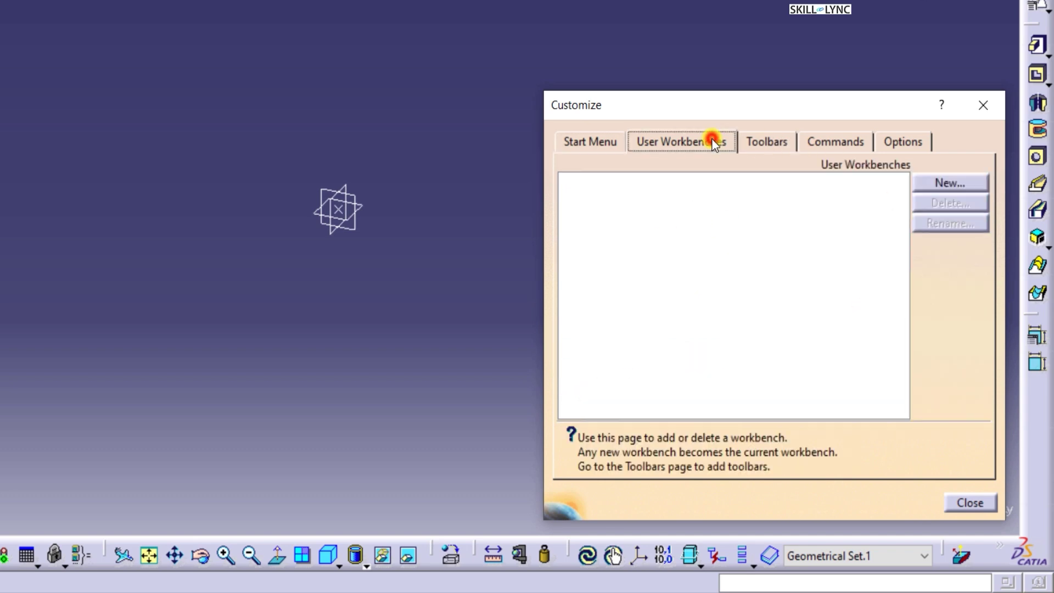
{"action": "left_click", "coordinate": [936, 184]}
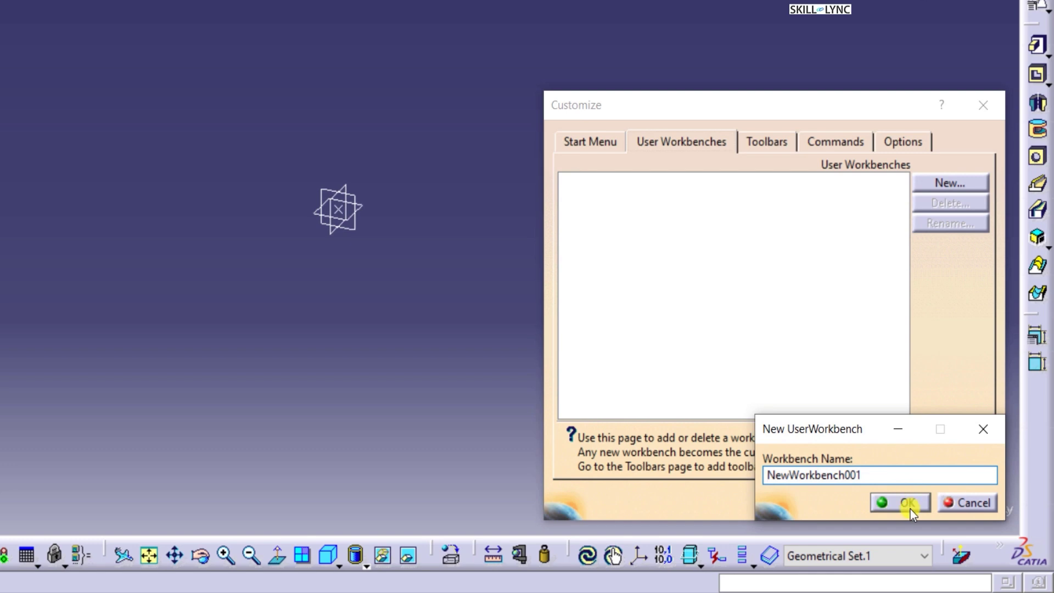
{"action": "left_click", "coordinate": [953, 506]}
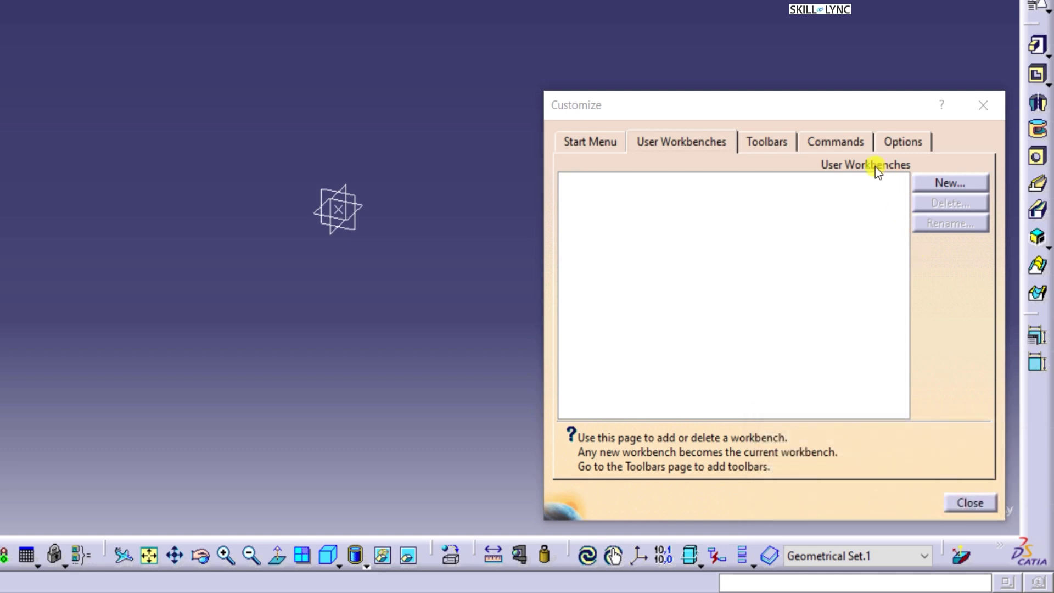
Set the accelerator of the Hide/Show command, found under All Commands, to Space and close the customization dialog
{"action": "left_click", "coordinate": [837, 144]}
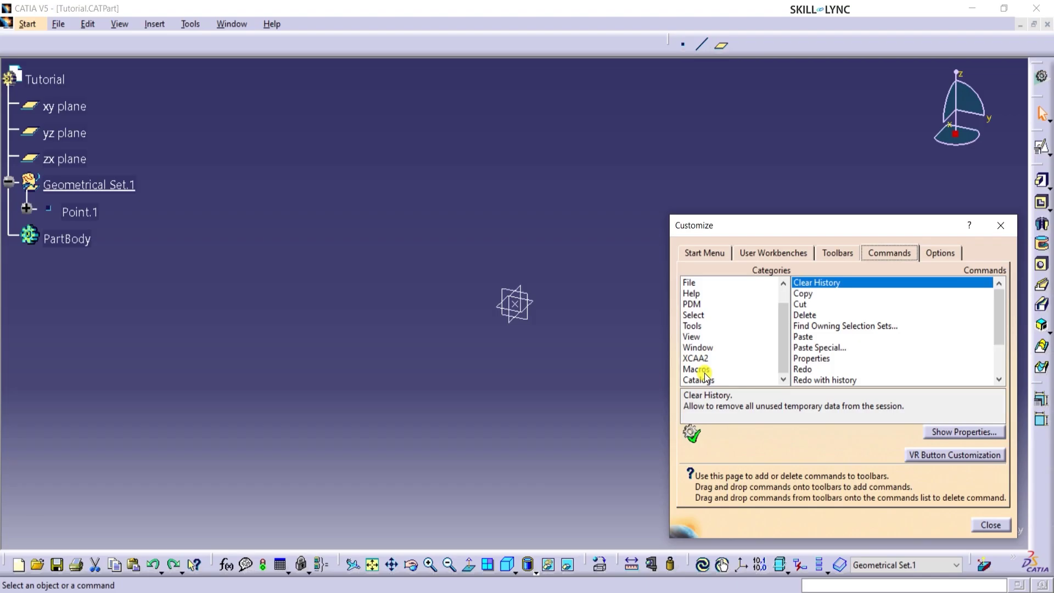
{"action": "scroll", "coordinate": [591, 299], "scroll_direction": "down", "scroll_amount": 2}
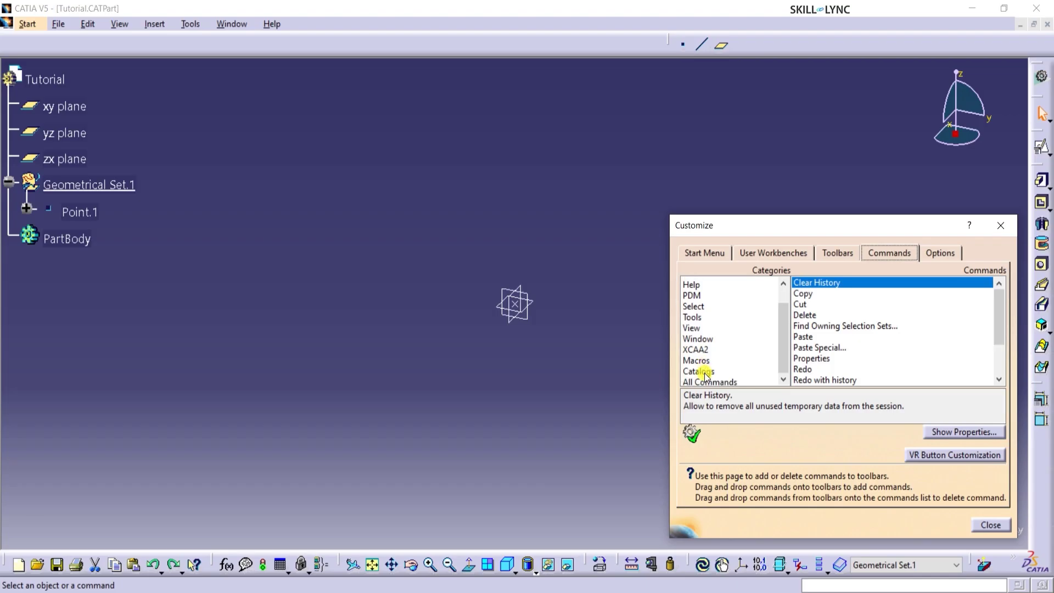
{"action": "scroll", "coordinate": [706, 375], "scroll_direction": "down", "scroll_amount": 1}
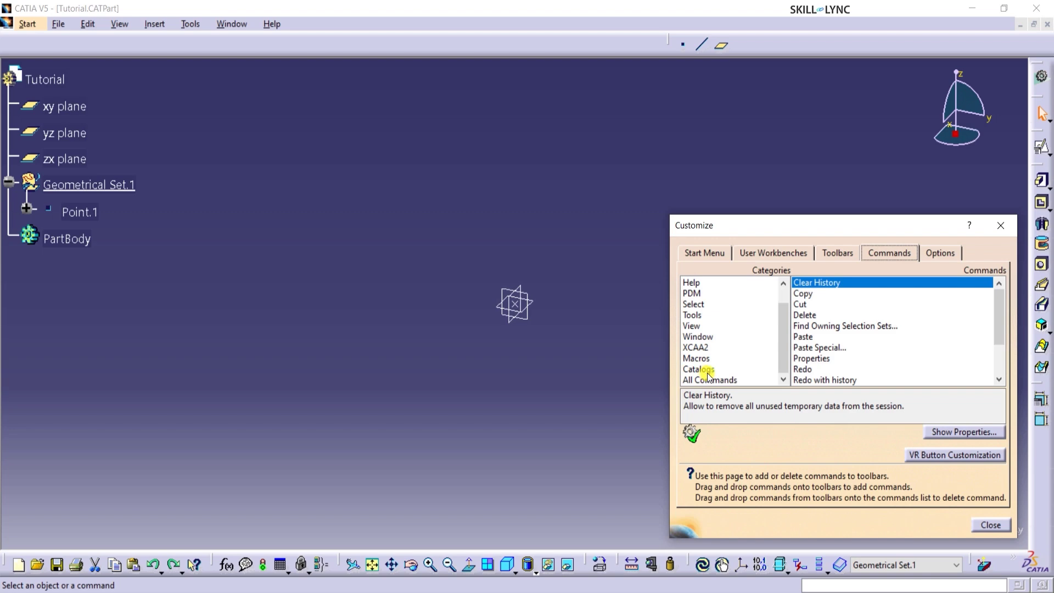
{"action": "left_click", "coordinate": [708, 379]}
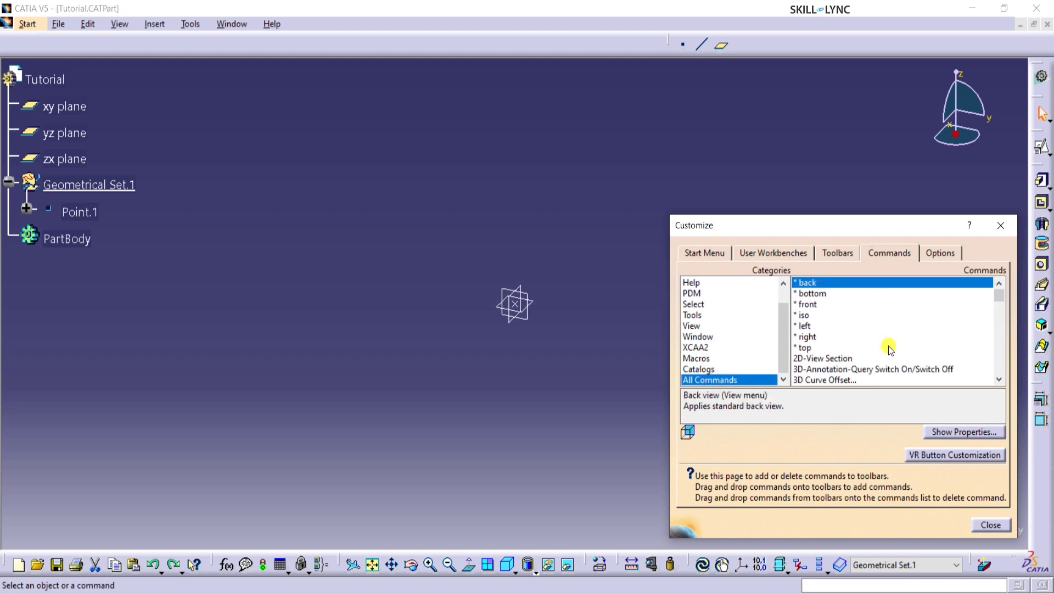
{"action": "scroll", "coordinate": [878, 351], "scroll_direction": "down", "scroll_amount": 5}
{"action": "scroll", "coordinate": [876, 354], "scroll_direction": "down", "scroll_amount": 20}
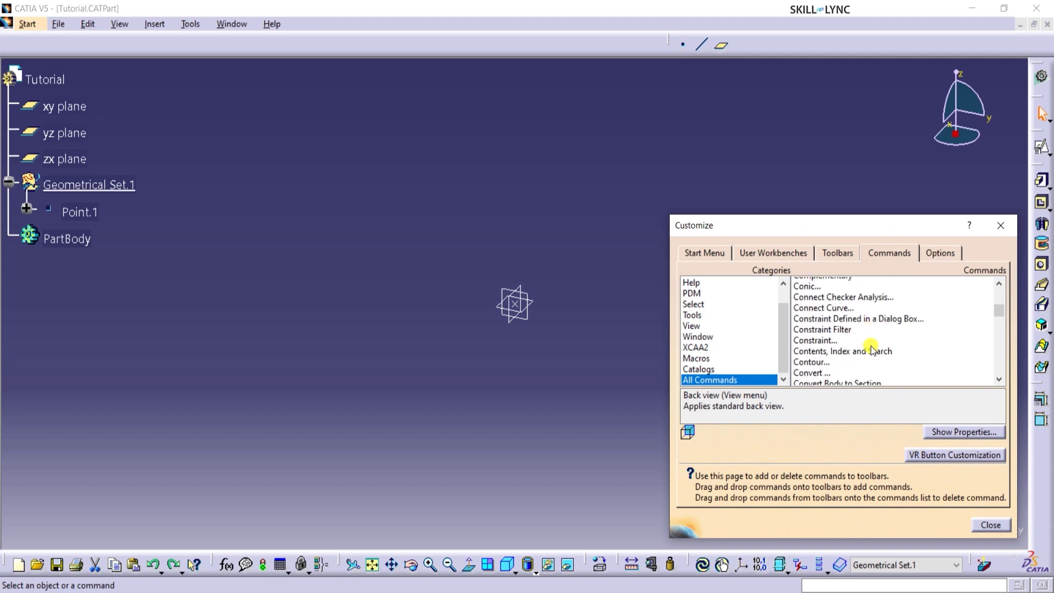
{"action": "scroll", "coordinate": [871, 350], "scroll_direction": "down", "scroll_amount": 20}
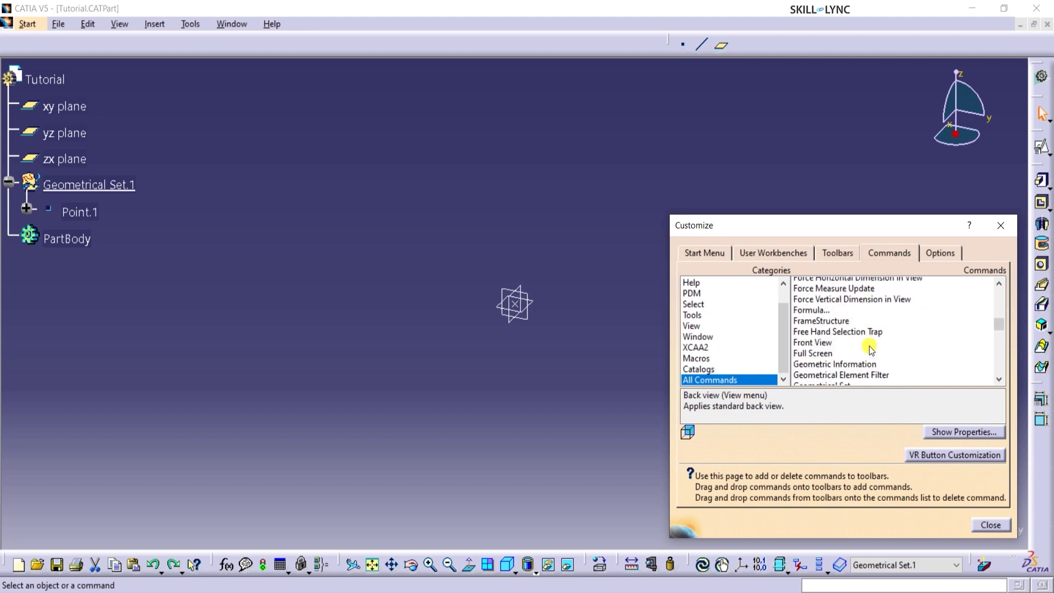
{"action": "scroll", "coordinate": [872, 350], "scroll_direction": "down", "scroll_amount": 2}
{"action": "left_click", "coordinate": [810, 316]}
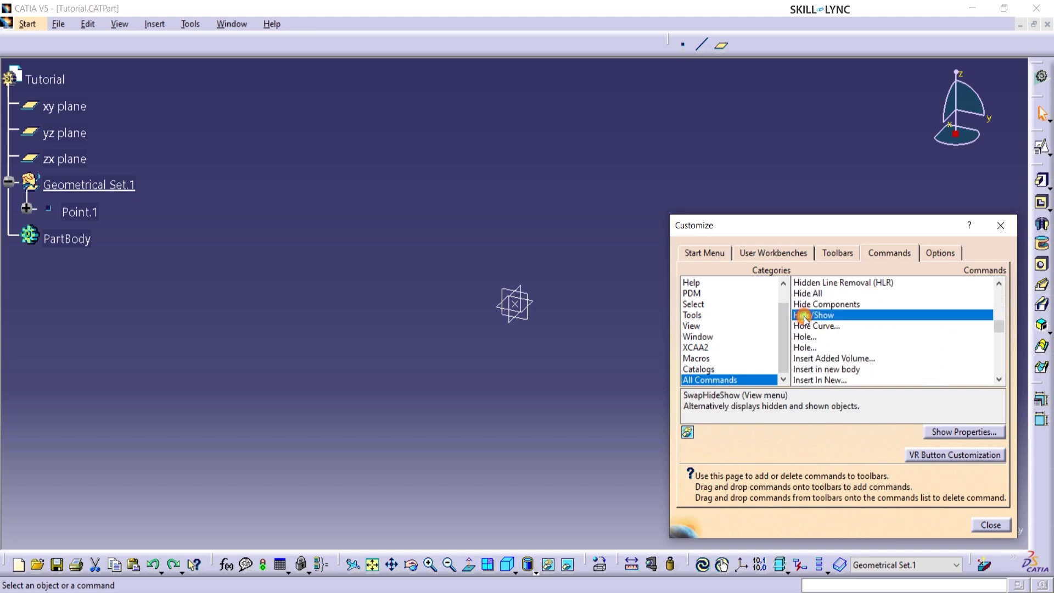
{"action": "left_click", "coordinate": [948, 436]}
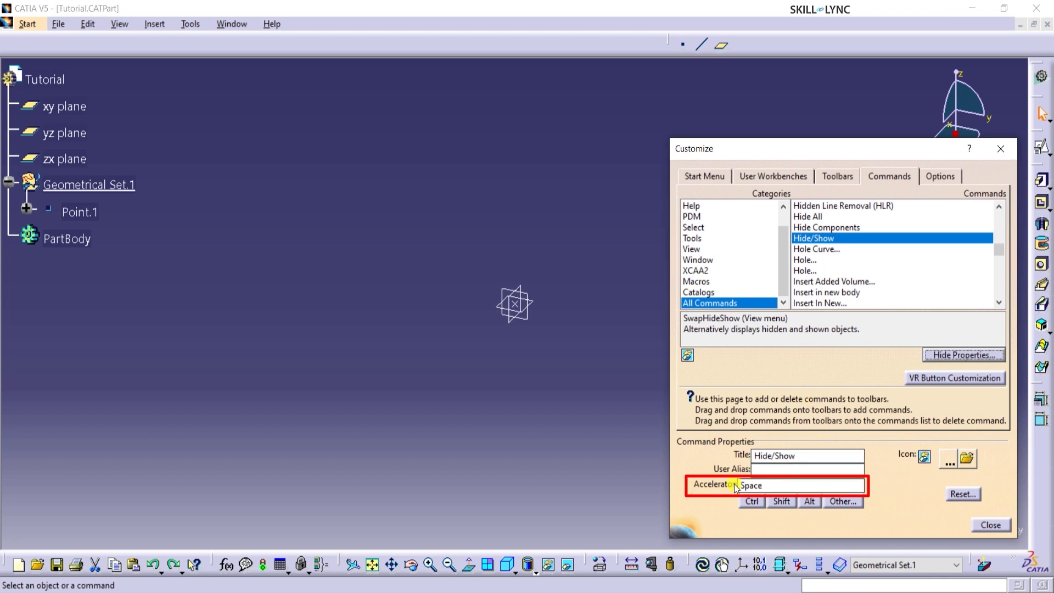
{"action": "left_click", "coordinate": [772, 484]}
{"action": "key", "text": "space"}
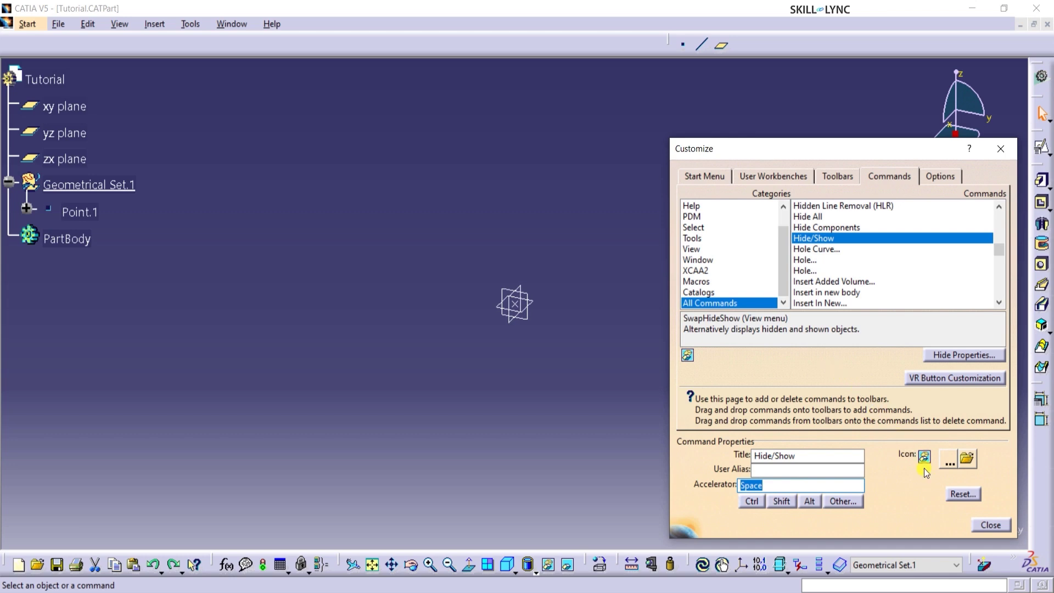
{"action": "left_click", "coordinate": [982, 526]}
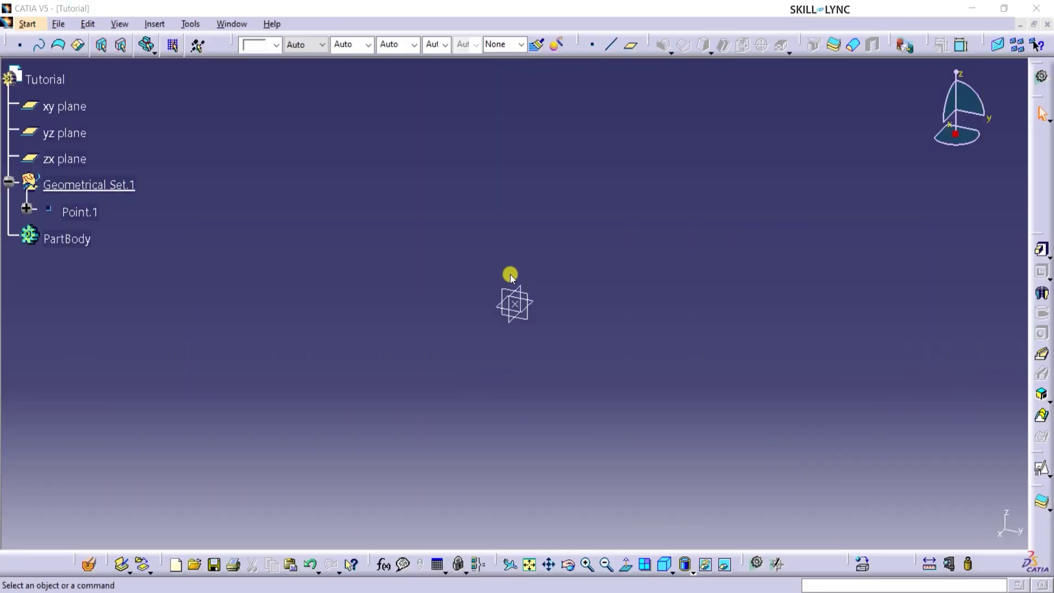
Create a positioned sketch on the xy plane with Point.1 as its projection-point origin and the H and V axes swapped
{"action": "left_click", "coordinate": [1047, 479]}
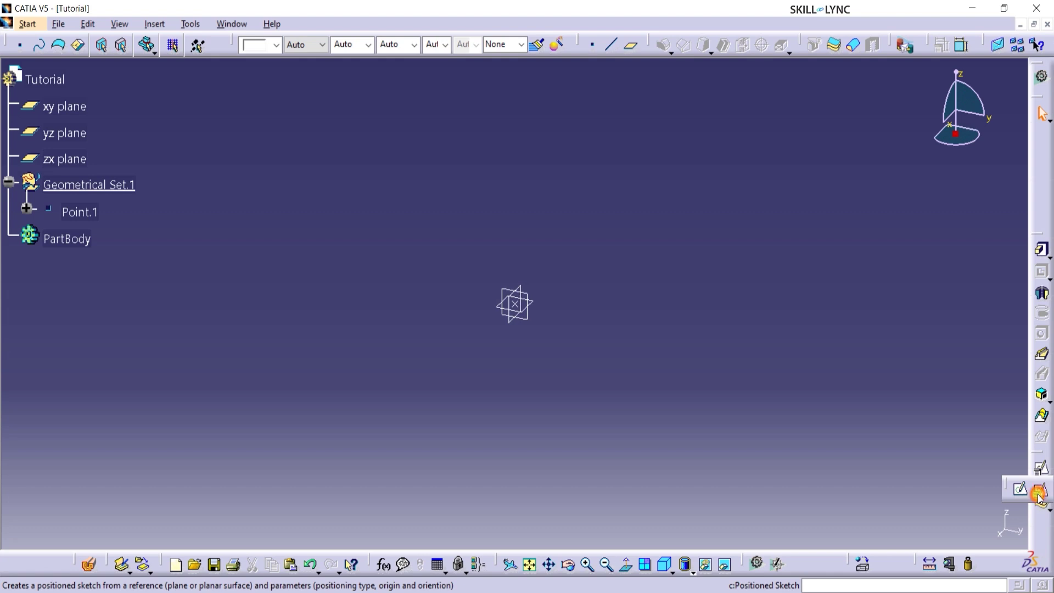
{"action": "left_click", "coordinate": [1040, 493]}
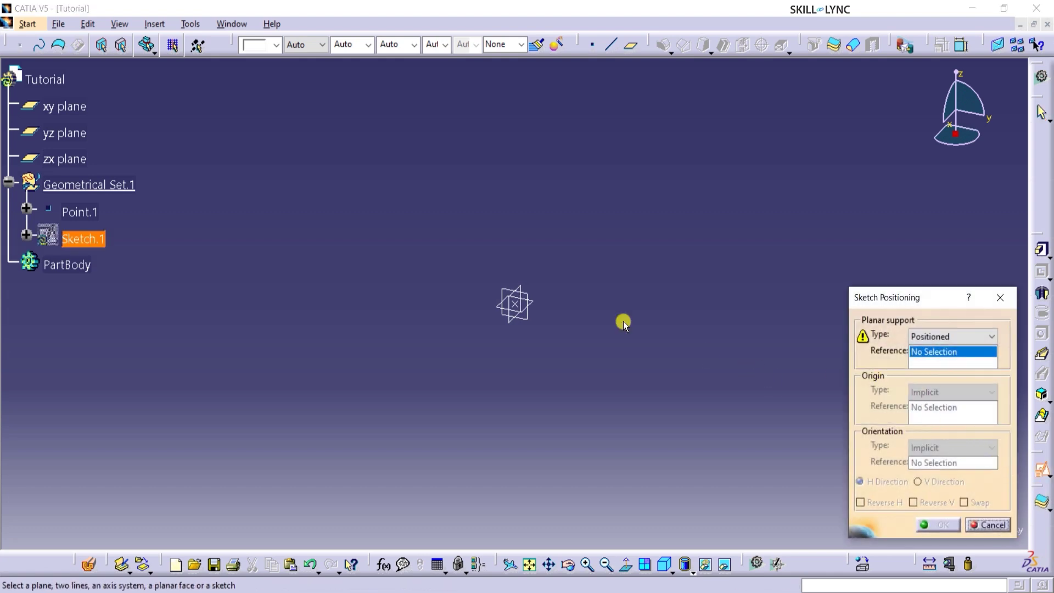
{"action": "left_click", "coordinate": [51, 110]}
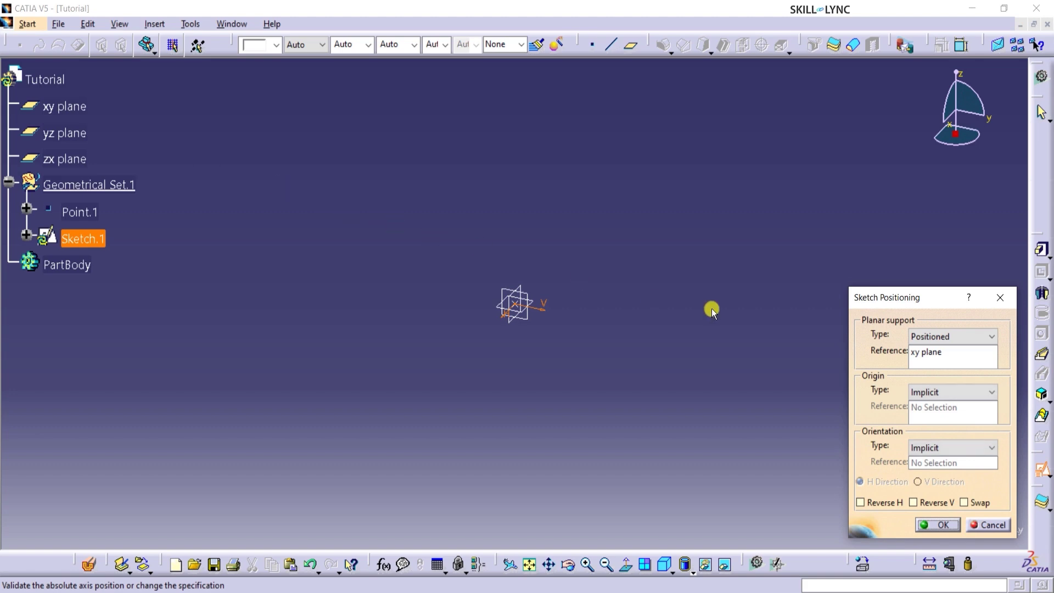
{"action": "left_click", "coordinate": [929, 392]}
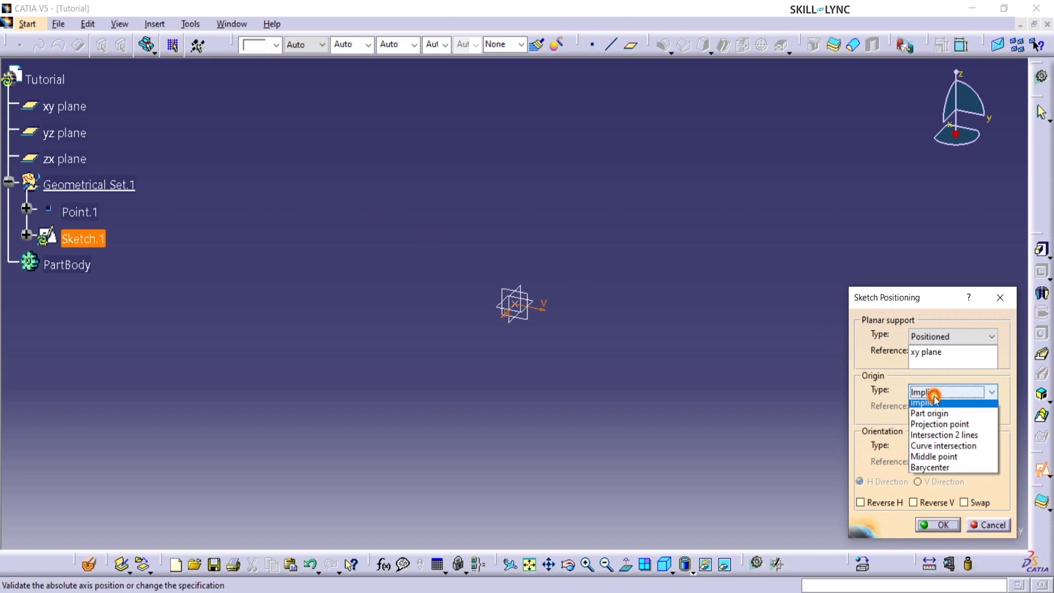
{"action": "left_click", "coordinate": [929, 428]}
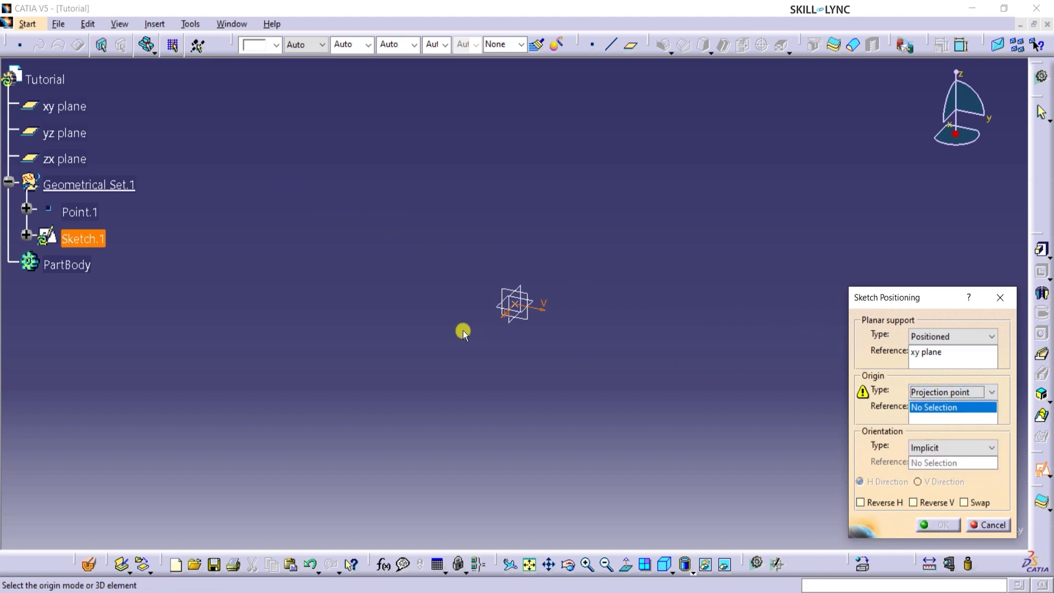
{"action": "left_click", "coordinate": [83, 212]}
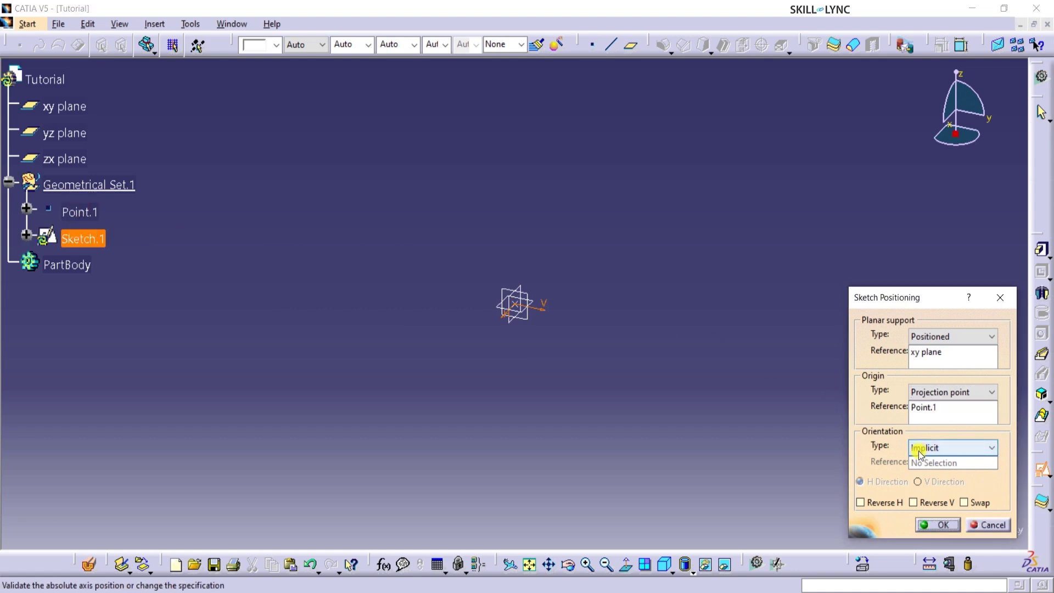
{"action": "left_click", "coordinate": [980, 502]}
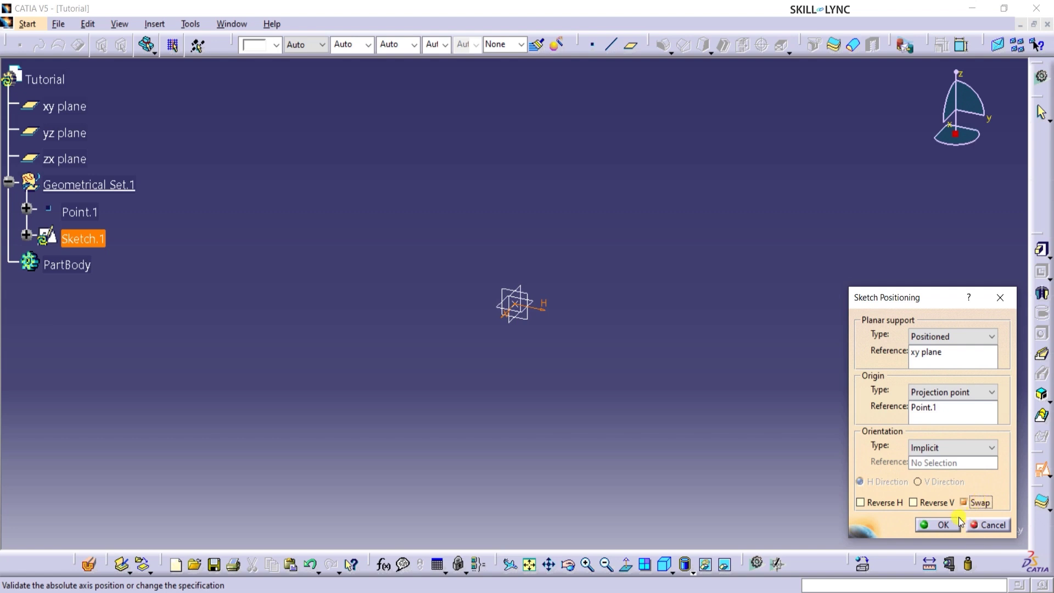
{"action": "left_click", "coordinate": [943, 525]}
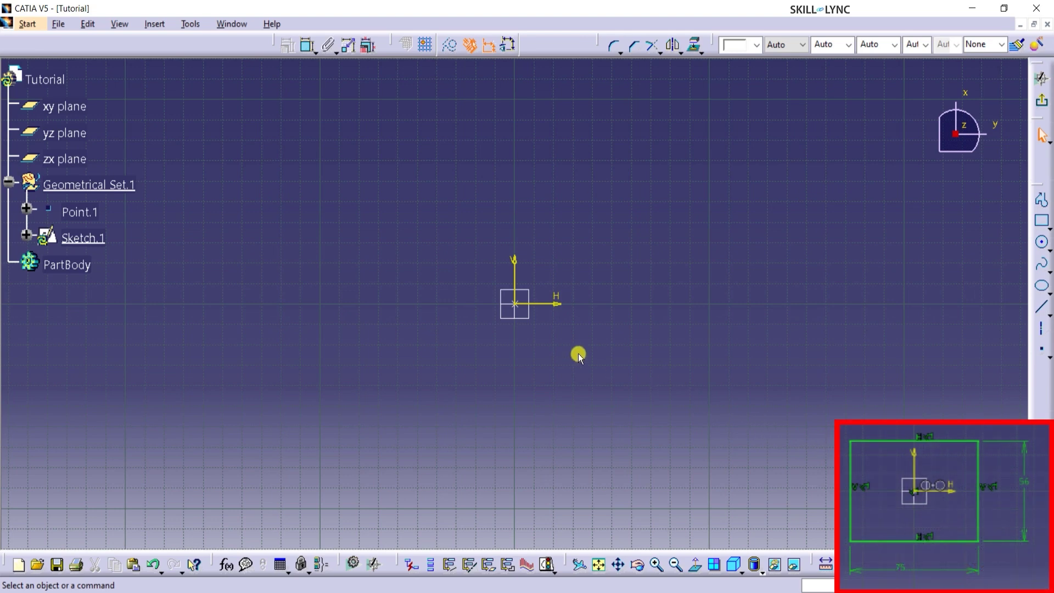
Draw a centered rectangle about 102 mm wide and 48 mm high on the sketch origin
{"action": "left_click", "coordinate": [1048, 228]}
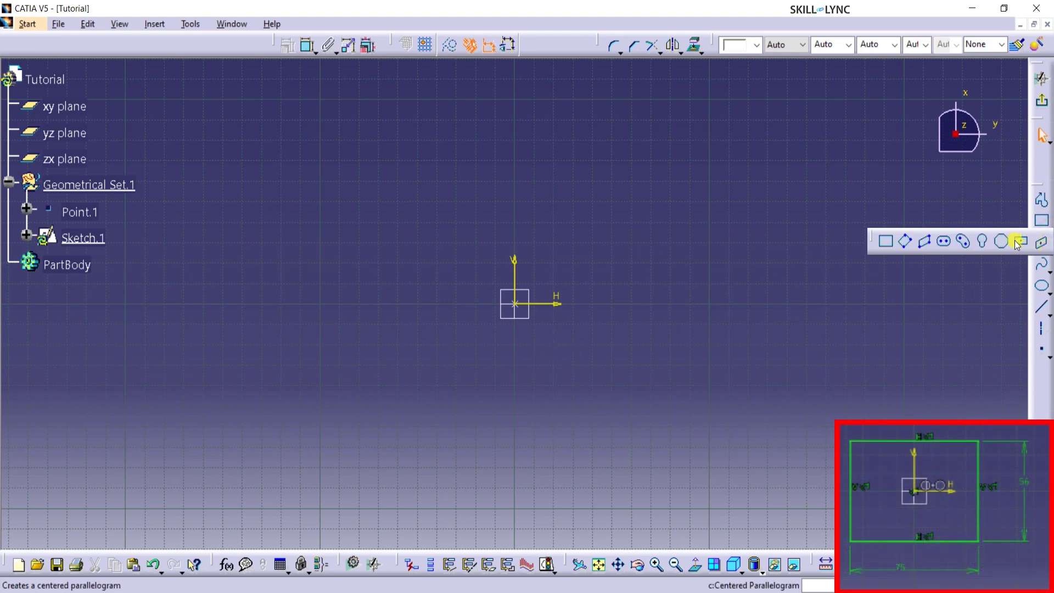
{"action": "left_click", "coordinate": [1020, 243]}
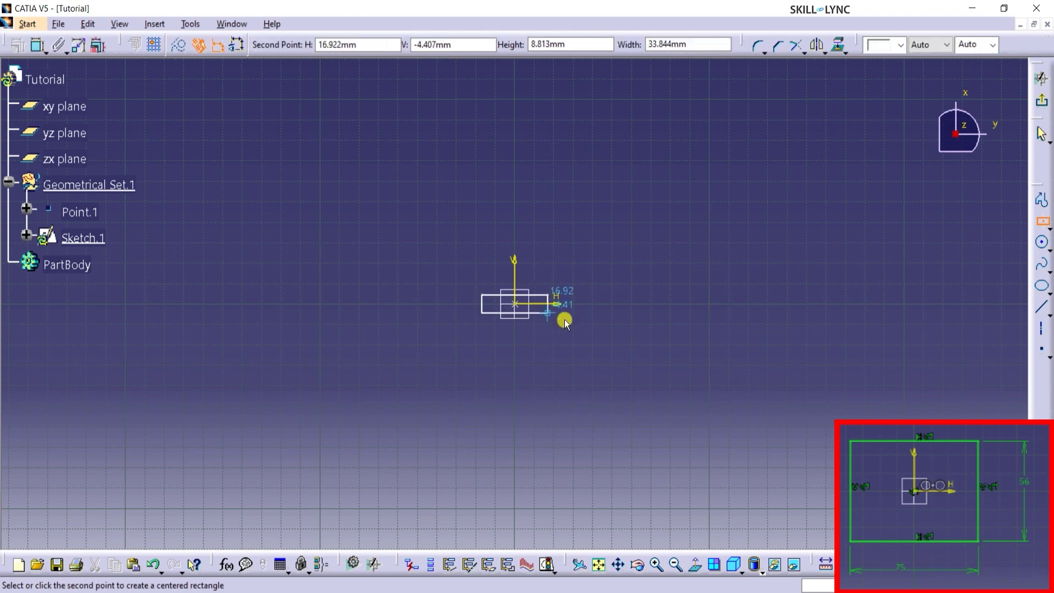
{"action": "left_click", "coordinate": [612, 352]}
{"action": "left_click", "coordinate": [272, 138]}
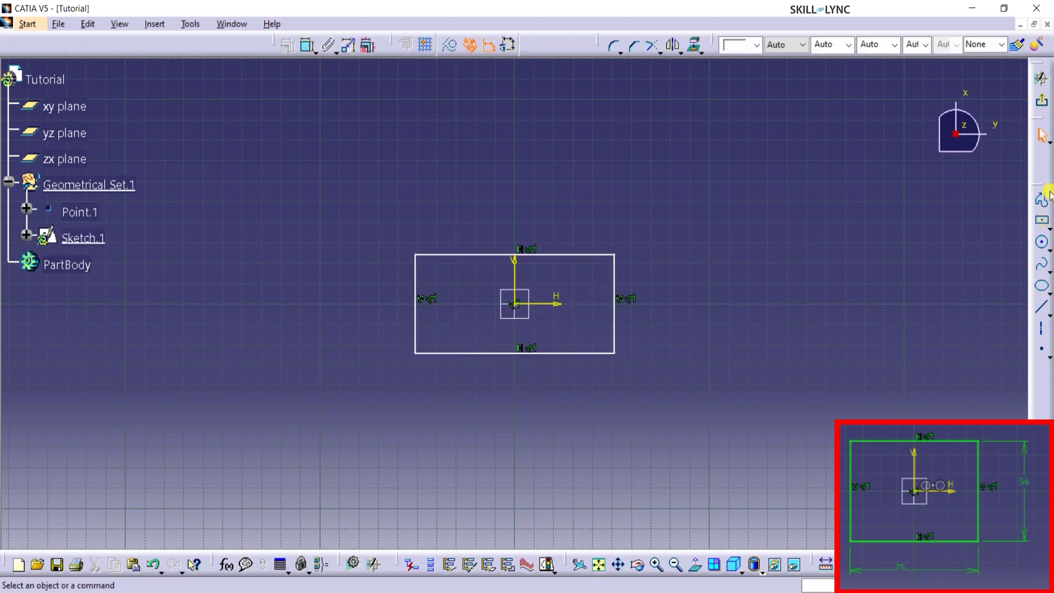
Dimension the rectangle's width and set it to 75 mm
{"action": "left_click", "coordinate": [307, 46]}
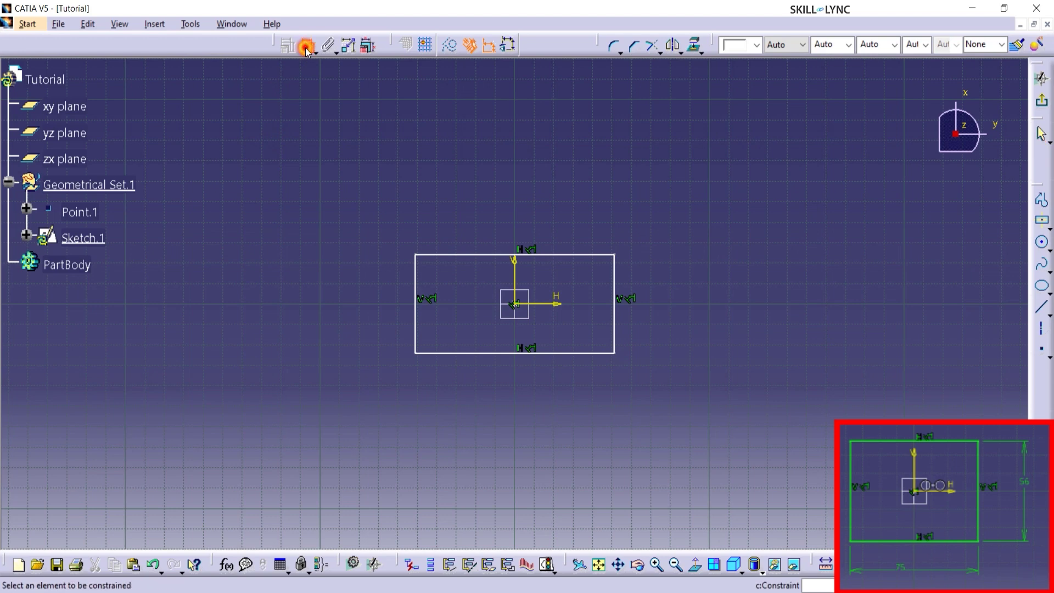
{"action": "left_click", "coordinate": [501, 352]}
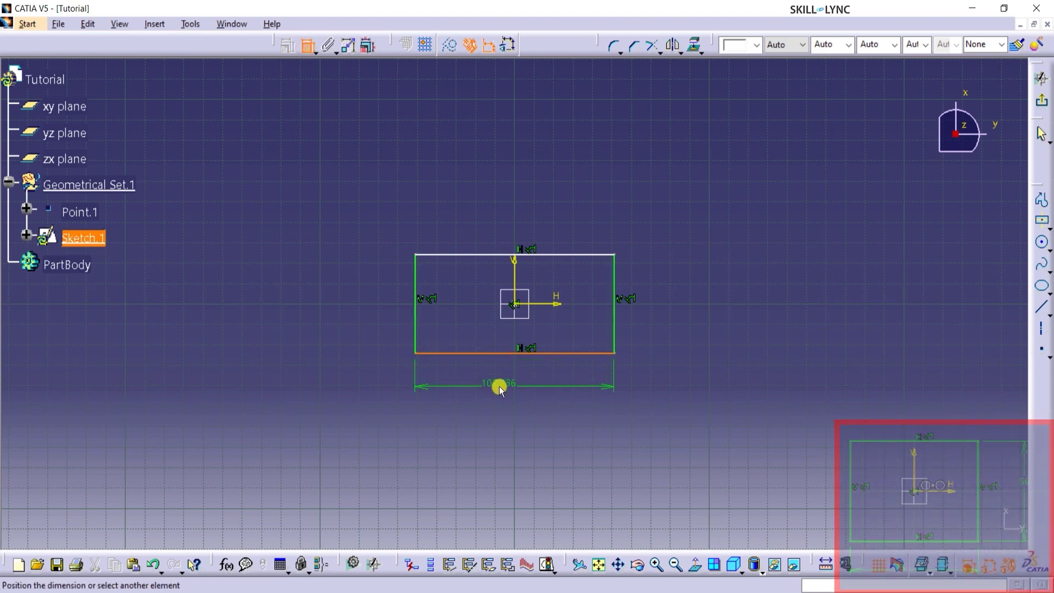
{"action": "left_click", "coordinate": [499, 385]}
{"action": "double_click", "coordinate": [499, 384]}
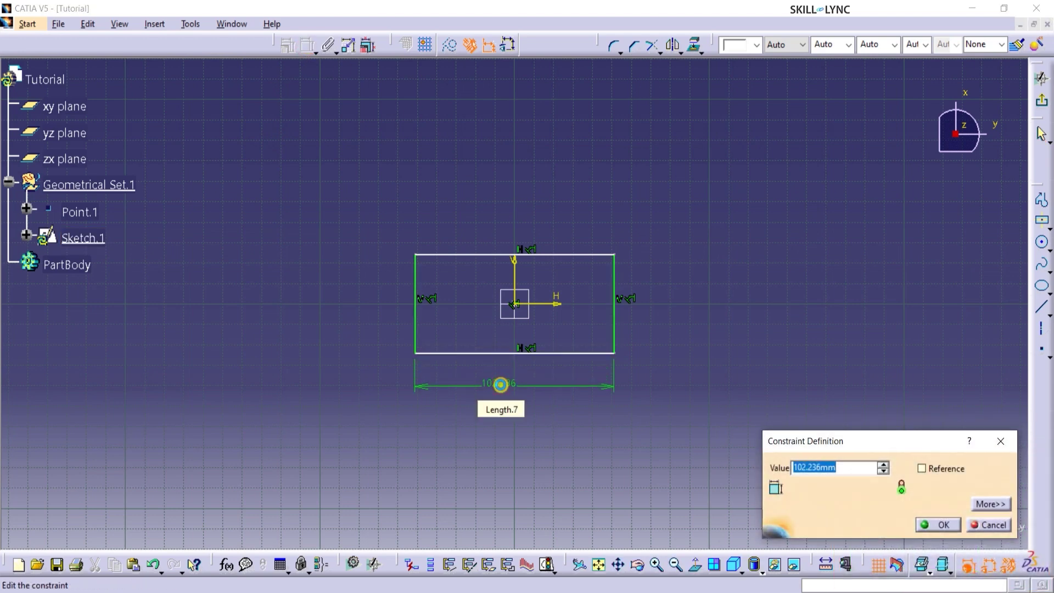
{"action": "type", "text": "75mm"}
{"action": "key", "text": "Return"}
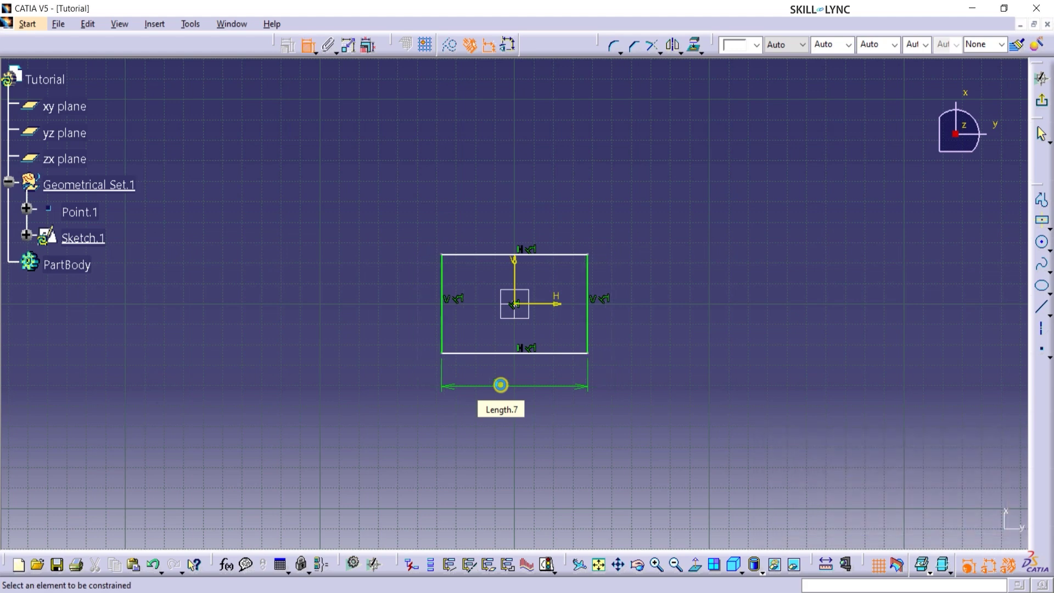
Dimension the rectangle's height, set it to 56 mm and exit the sketch
{"action": "left_click", "coordinate": [588, 325]}
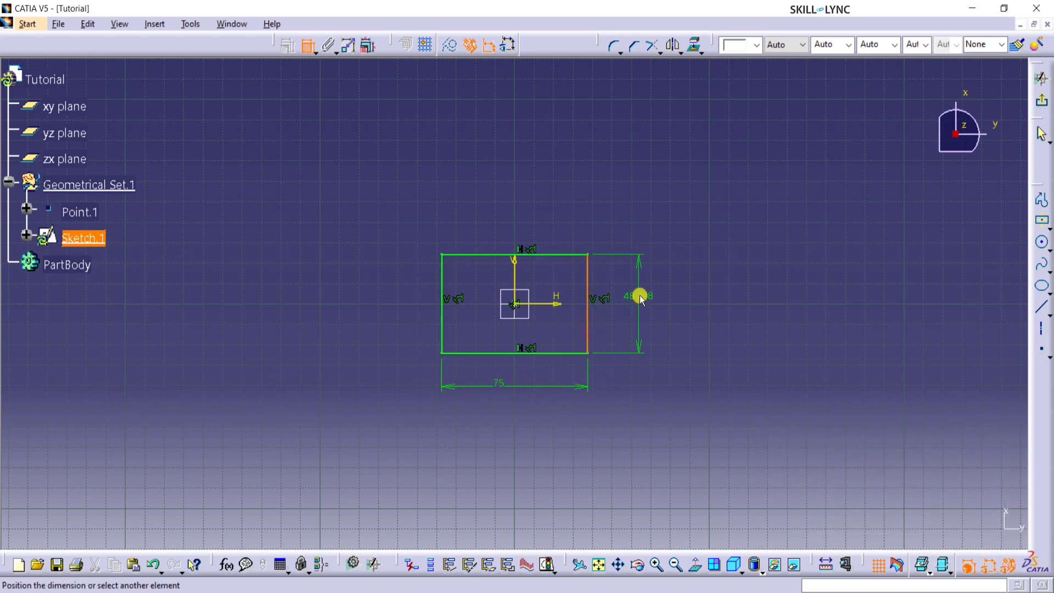
{"action": "left_click", "coordinate": [641, 296]}
{"action": "double_click", "coordinate": [643, 299]}
{"action": "type", "text": "5"}
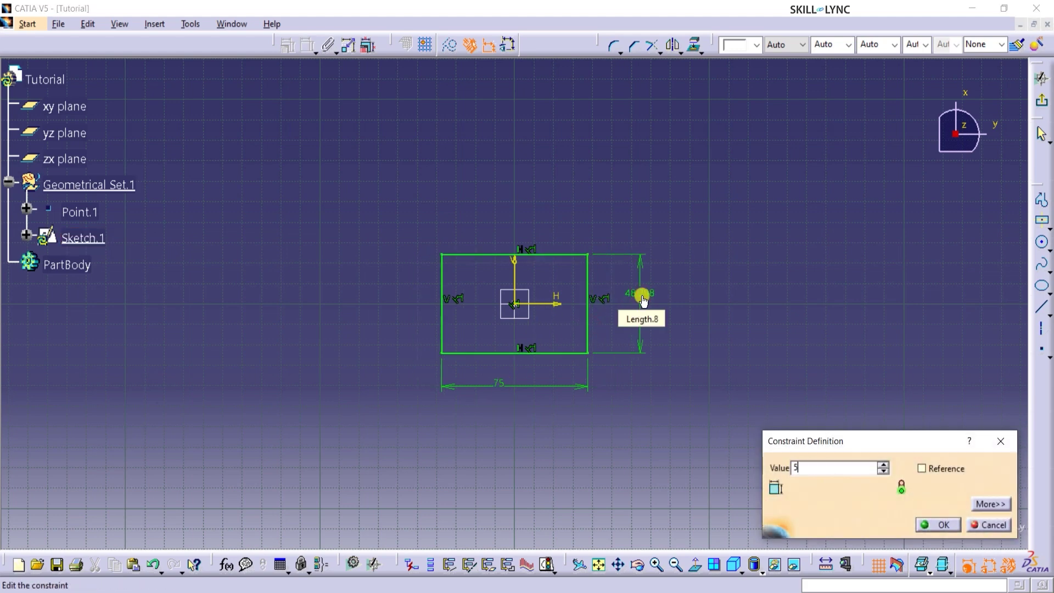
{"action": "type", "text": "6mm"}
{"action": "key", "text": "Return"}
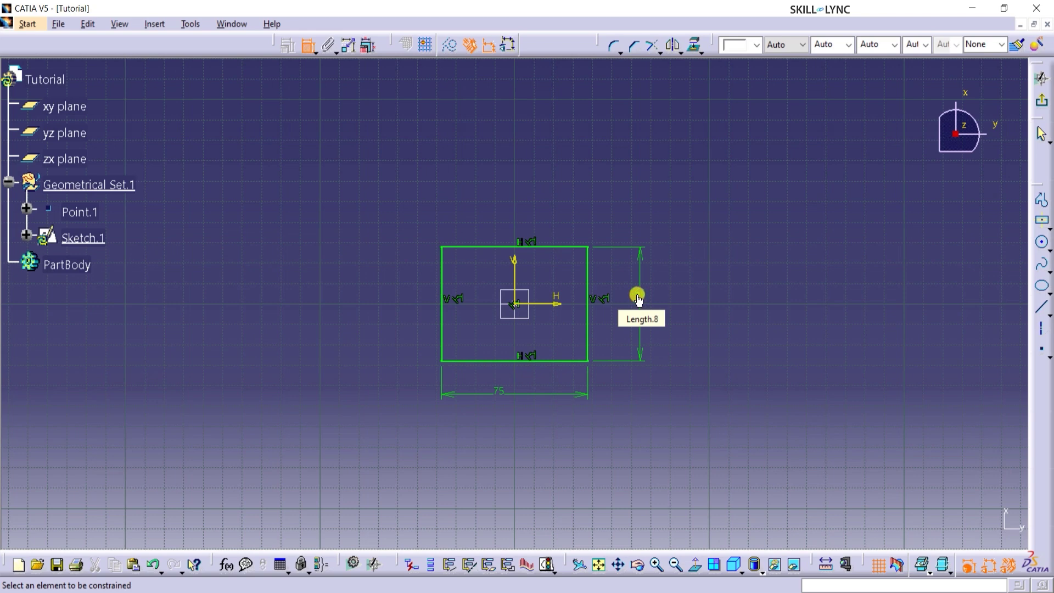
{"action": "left_click", "coordinate": [1041, 76]}
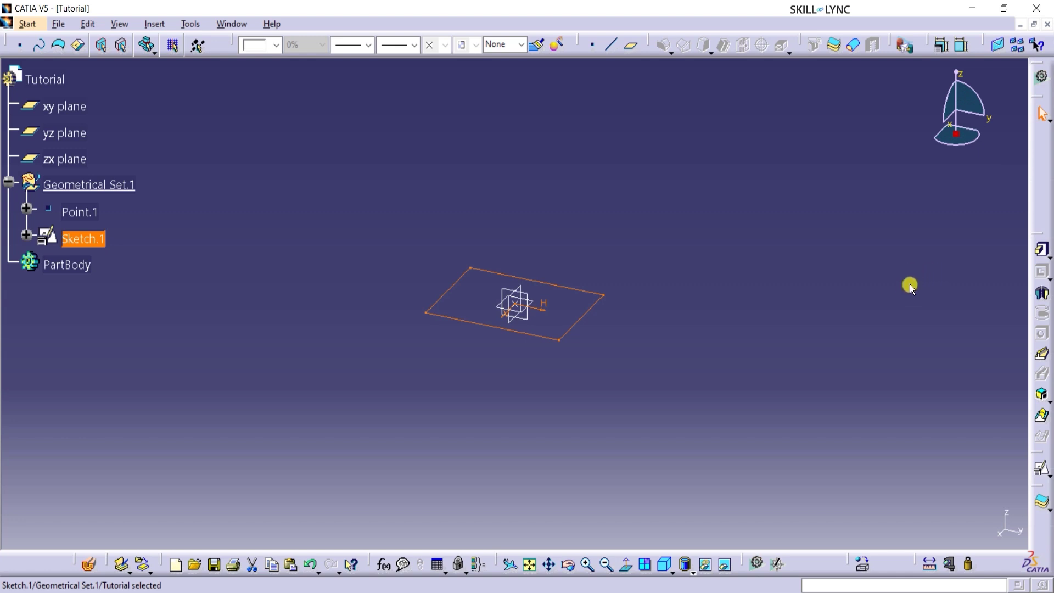
Undock the Sketch-Based Features toolbar and leave it floating over the 3D view
{"action": "left_click", "coordinate": [1037, 234]}
{"action": "left_click_drag", "start_coordinate": [1037, 234], "coordinate": [696, 52]}
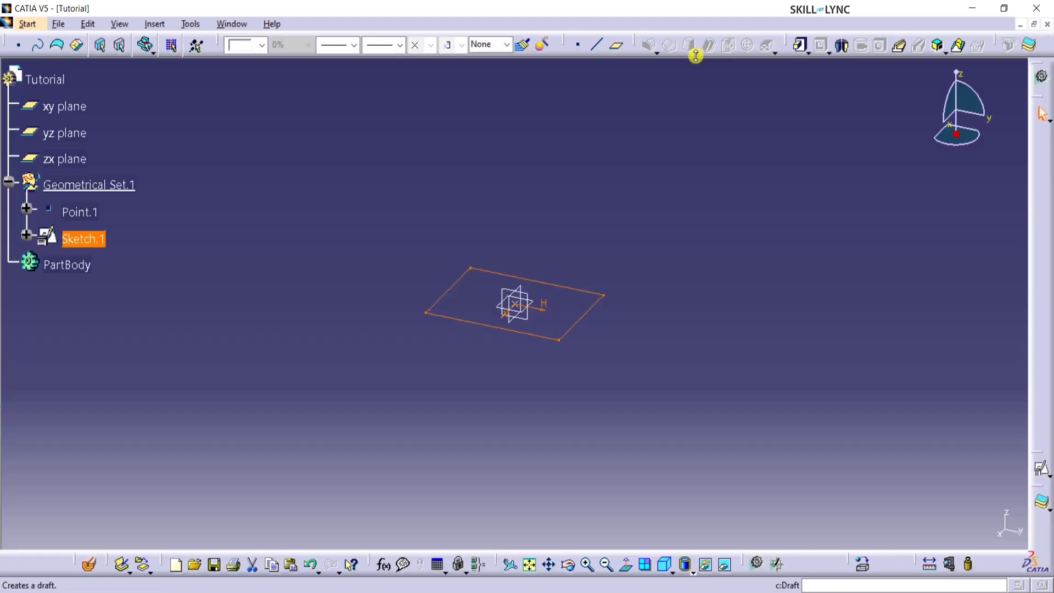
{"action": "left_click", "coordinate": [783, 41]}
{"action": "left_click_drag", "start_coordinate": [783, 41], "coordinate": [631, 107]}
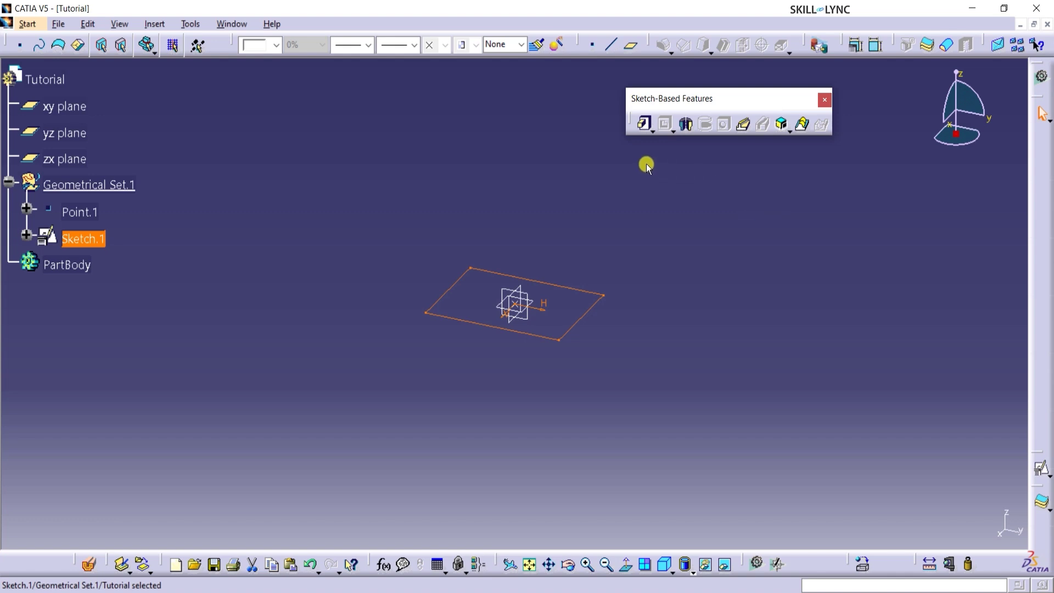
Start a Pad from the rectangle sketch with Dimension as the first limit type
{"action": "left_click", "coordinate": [645, 126]}
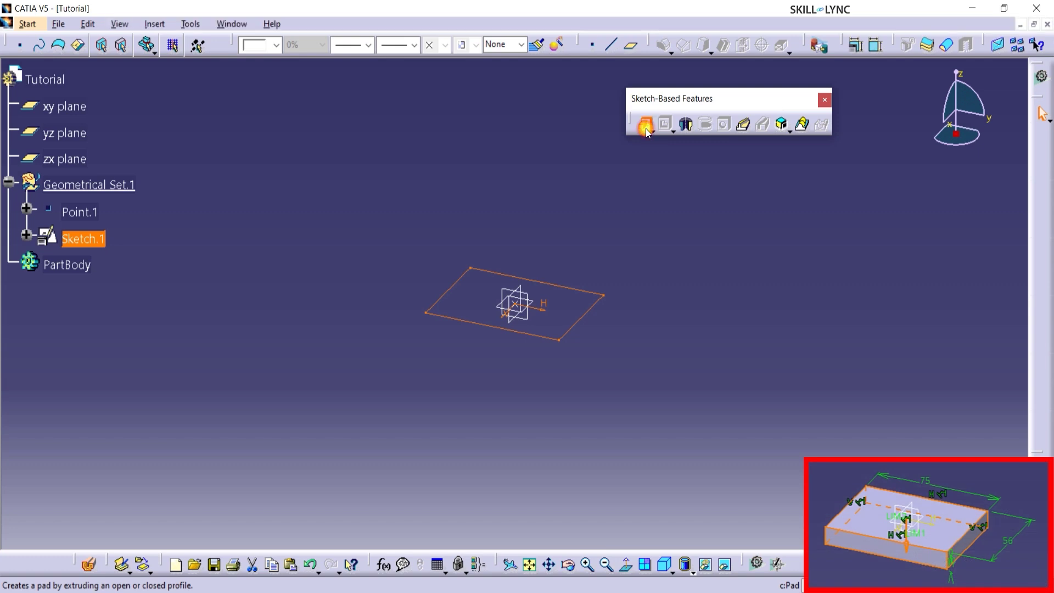
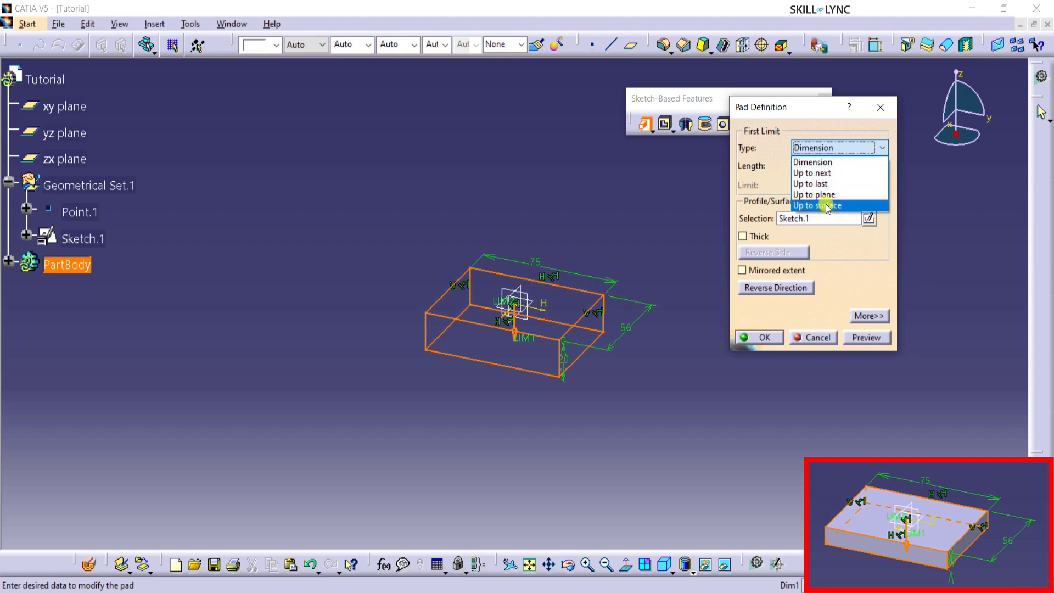
{"action": "left_click", "coordinate": [838, 164]}
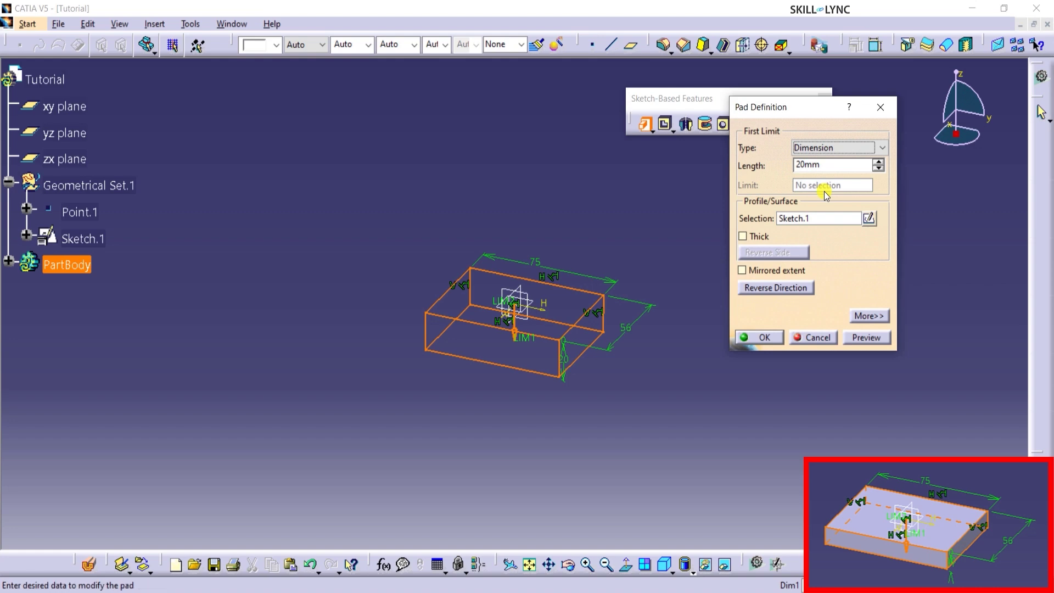
Try the Up to next limit type for the pad and return it to Dimension
{"action": "left_click", "coordinate": [881, 150]}
{"action": "left_click", "coordinate": [845, 173]}
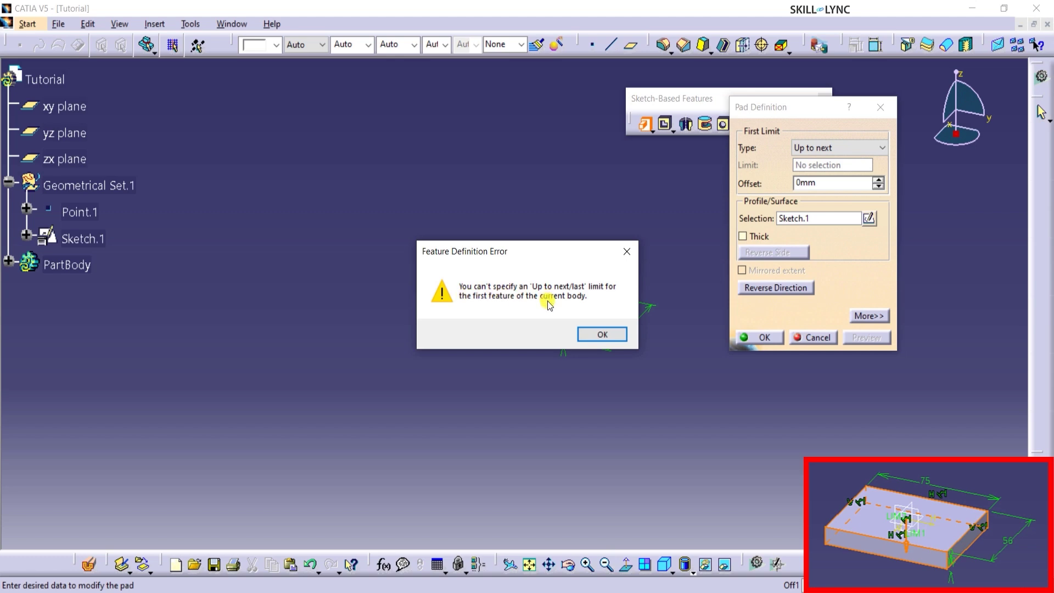
{"action": "left_click", "coordinate": [601, 336]}
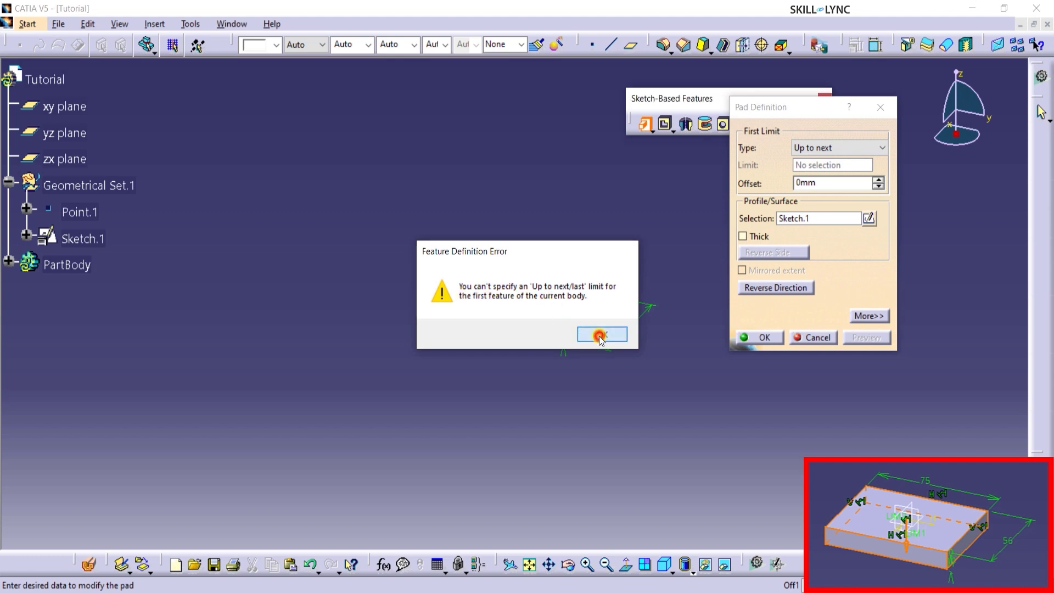
{"action": "left_click", "coordinate": [881, 149]}
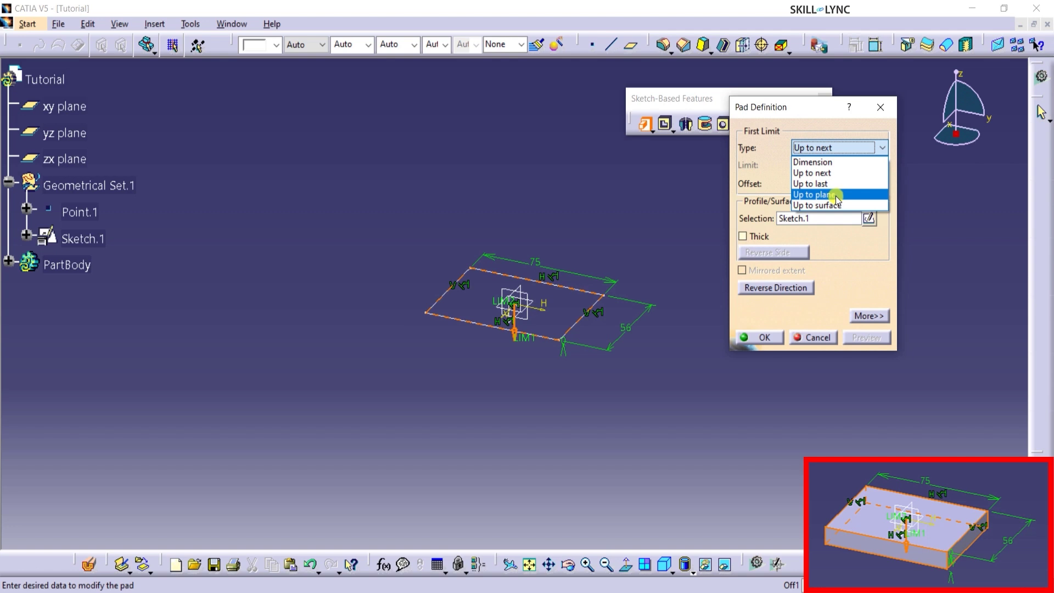
{"action": "left_click", "coordinate": [853, 163]}
Set the pad length to 10 mm with Sketch.1 as the profile, preview the pad and create it
{"action": "left_click", "coordinate": [837, 165]}
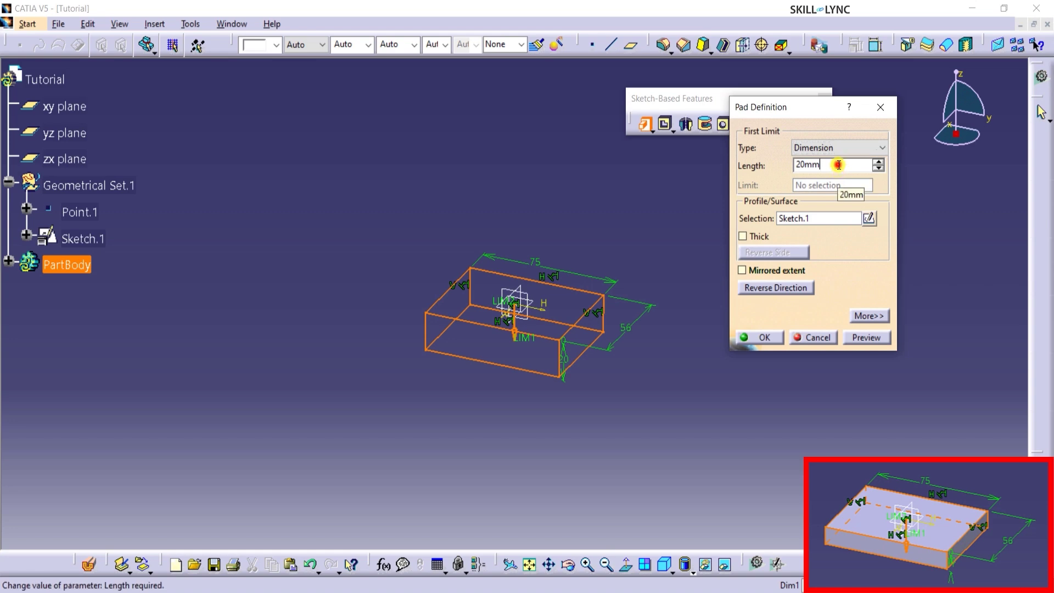
{"action": "double_click", "coordinate": [838, 165]}
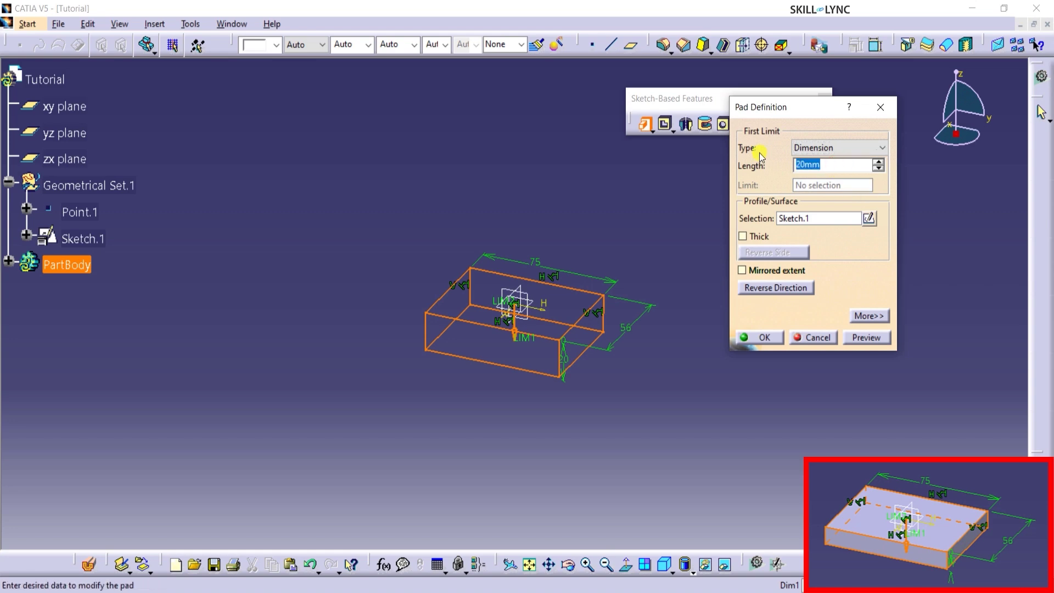
{"action": "type", "text": "10"}
{"action": "left_click", "coordinate": [819, 220]}
{"action": "left_click", "coordinate": [57, 235]}
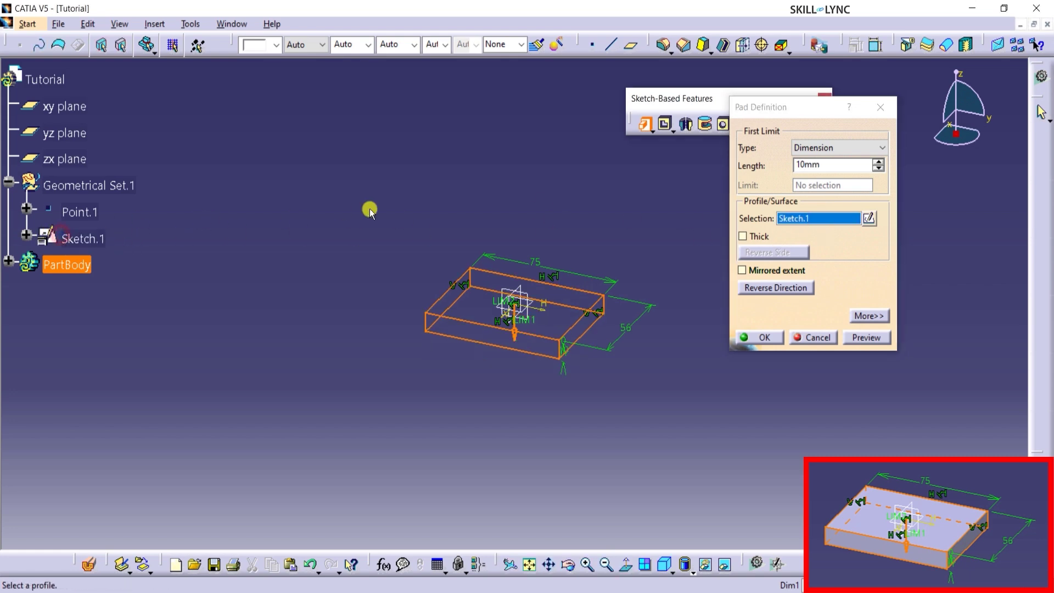
{"action": "left_click", "coordinate": [771, 288]}
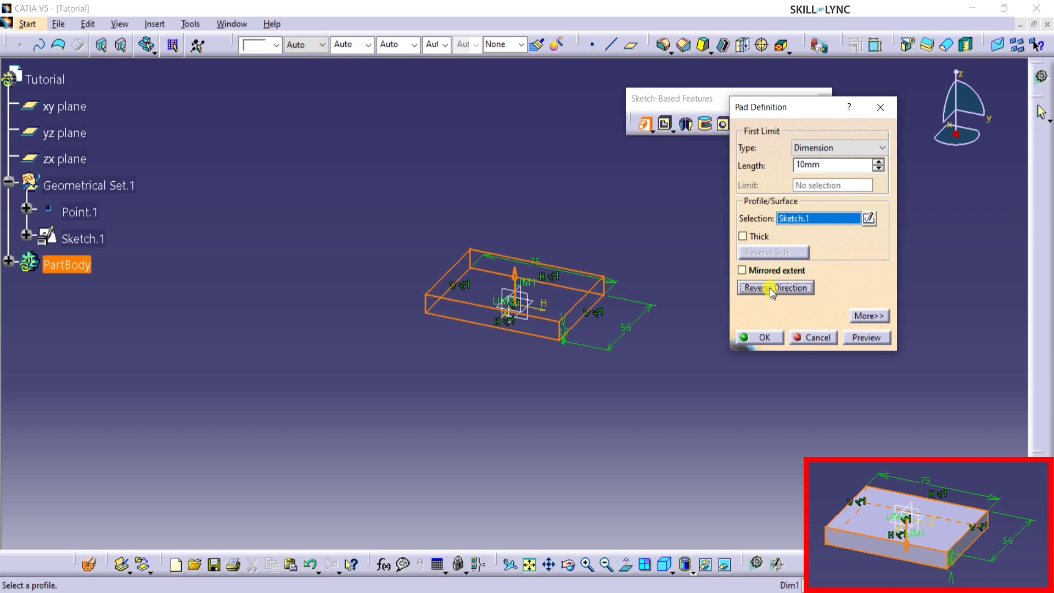
{"action": "left_click", "coordinate": [770, 288]}
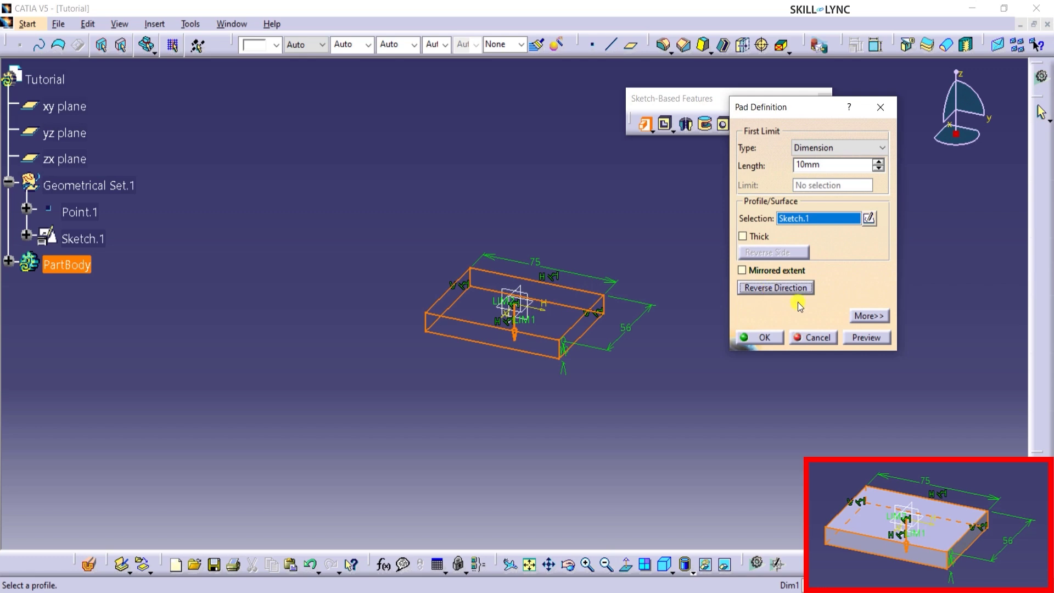
{"action": "left_click", "coordinate": [847, 336]}
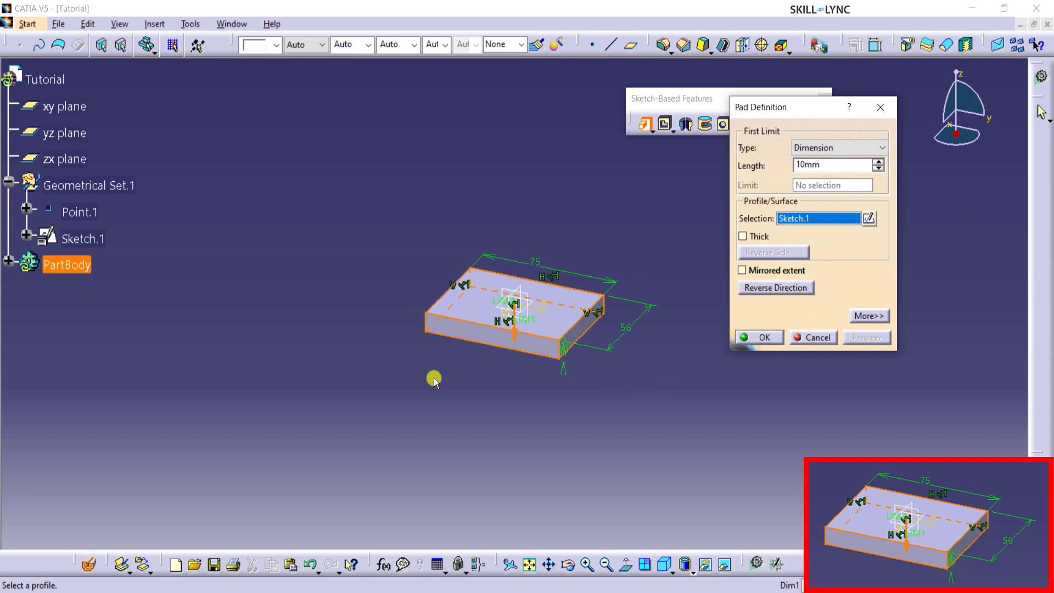
{"action": "left_click", "coordinate": [765, 337]}
Create a positioned sketch on the pad's 56 mm wide end face, keeping the implicit origin and orientation
{"action": "left_click", "coordinate": [697, 354]}
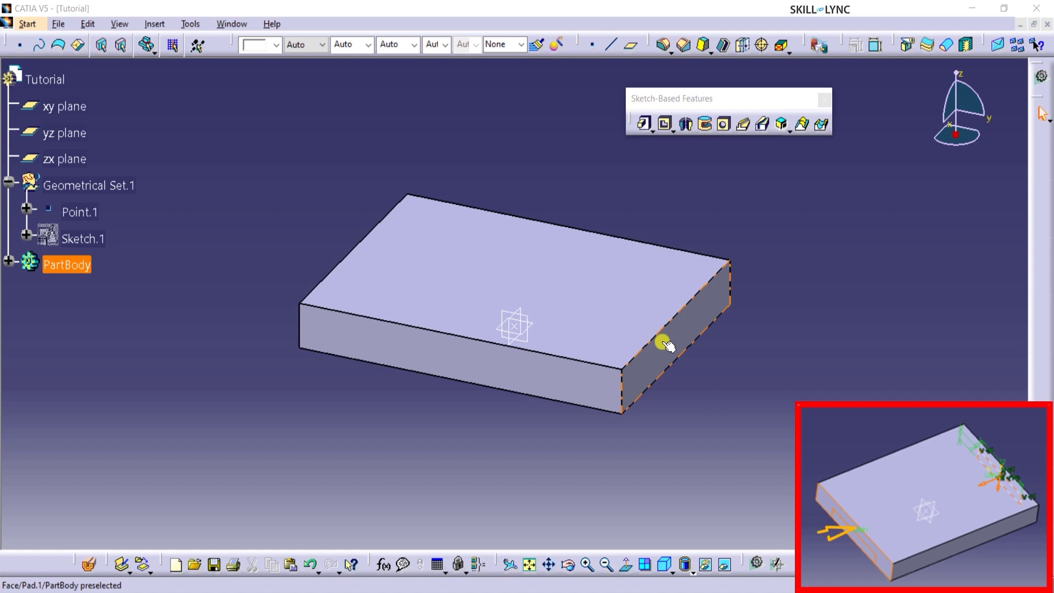
{"action": "left_click", "coordinate": [667, 345]}
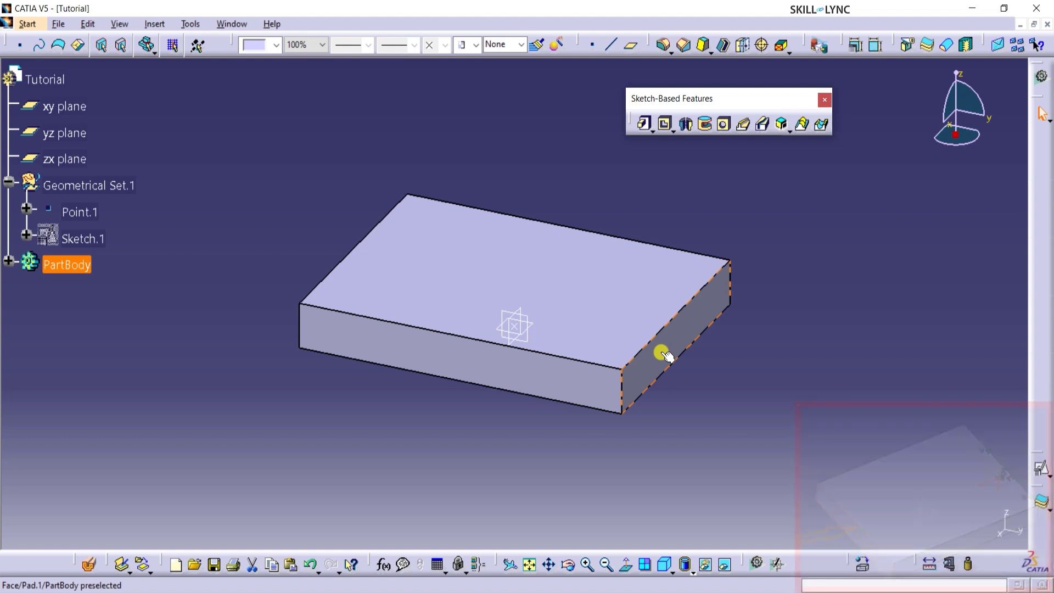
{"action": "left_click", "coordinate": [666, 354]}
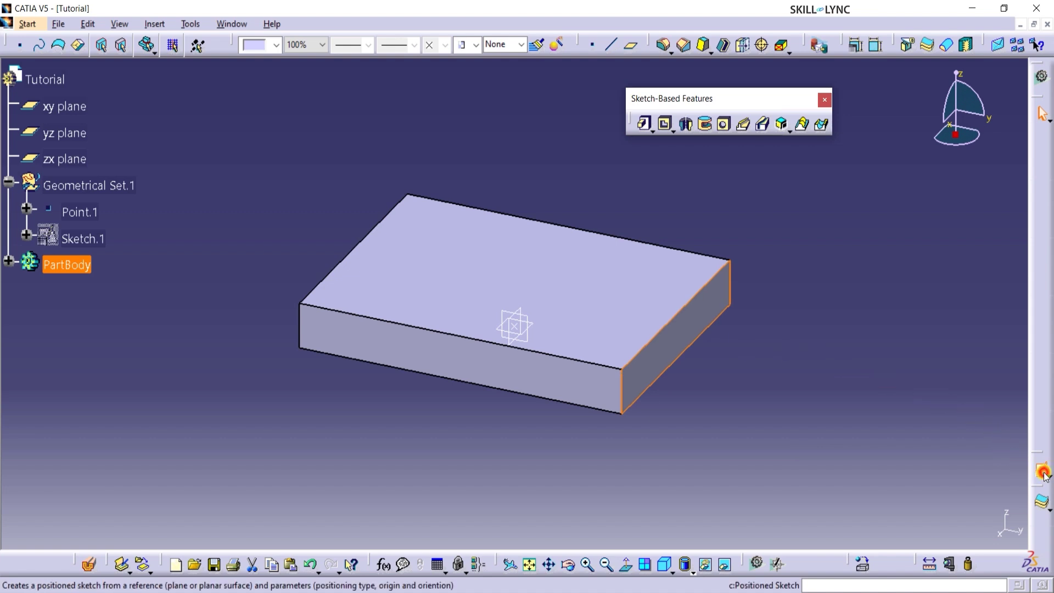
{"action": "left_click", "coordinate": [1040, 467]}
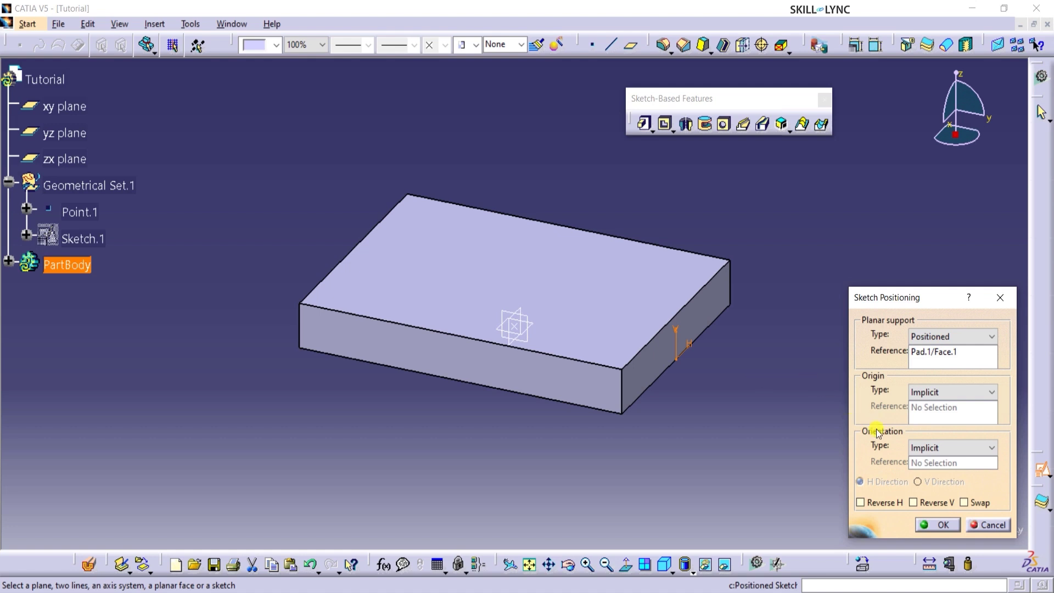
{"action": "left_click", "coordinate": [937, 525]}
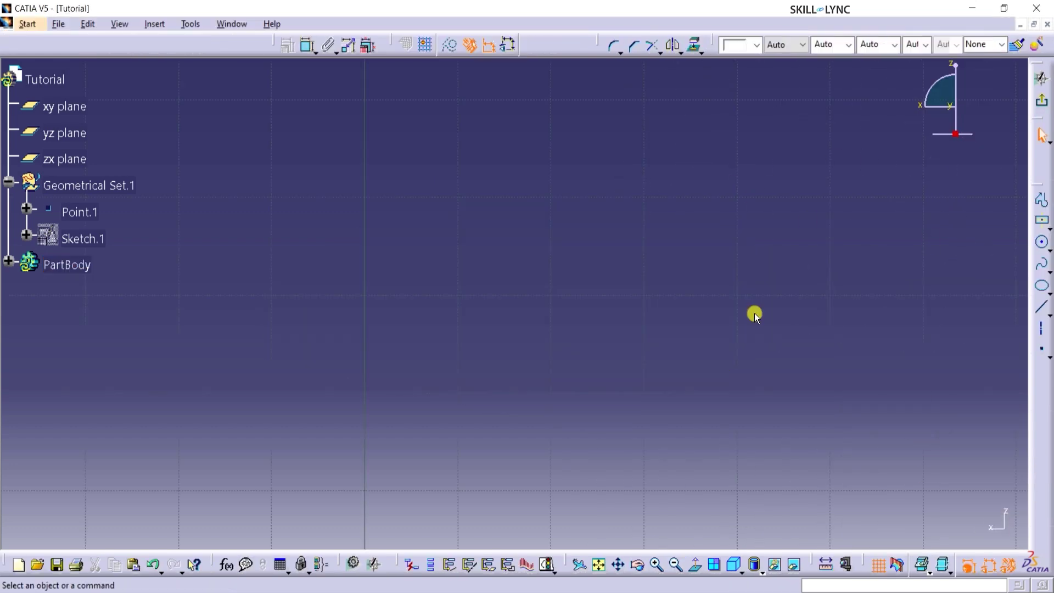
Draw a centred rectangle 32 mm wide and 5 mm high on the sketch's vertical axis within the end face
{"action": "left_click", "coordinate": [598, 565]}
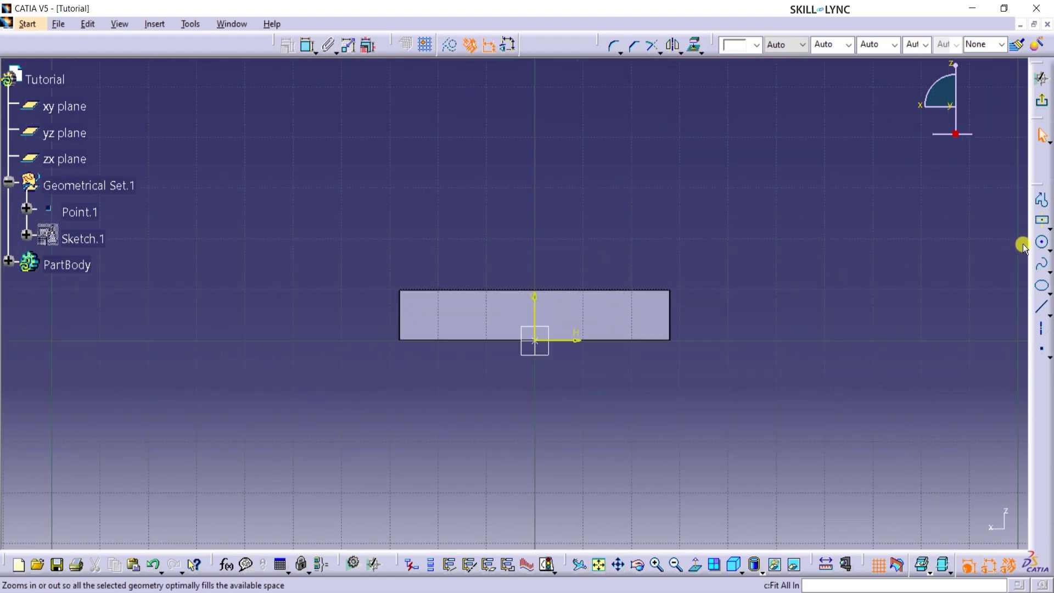
{"action": "left_click", "coordinate": [1041, 220]}
{"action": "mouse_move", "coordinate": [642, 454]}
{"action": "middle_mouse_down"}
{"action": "mouse_move", "coordinate": [649, 386]}
{"action": "mouse_move", "coordinate": [637, 346]}
{"action": "middle_mouse_up"}
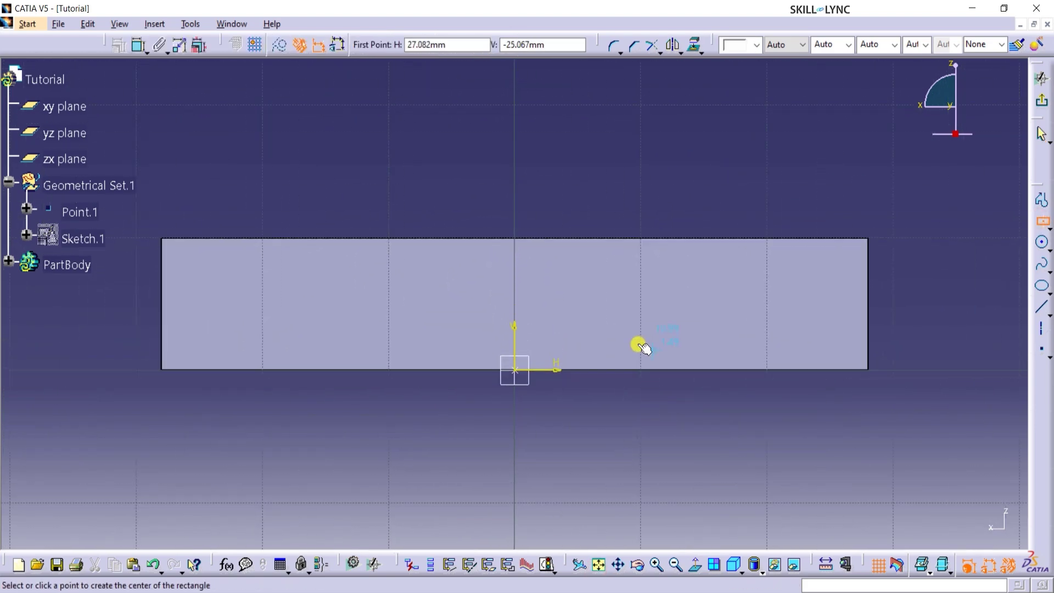
{"action": "left_click", "coordinate": [519, 307]}
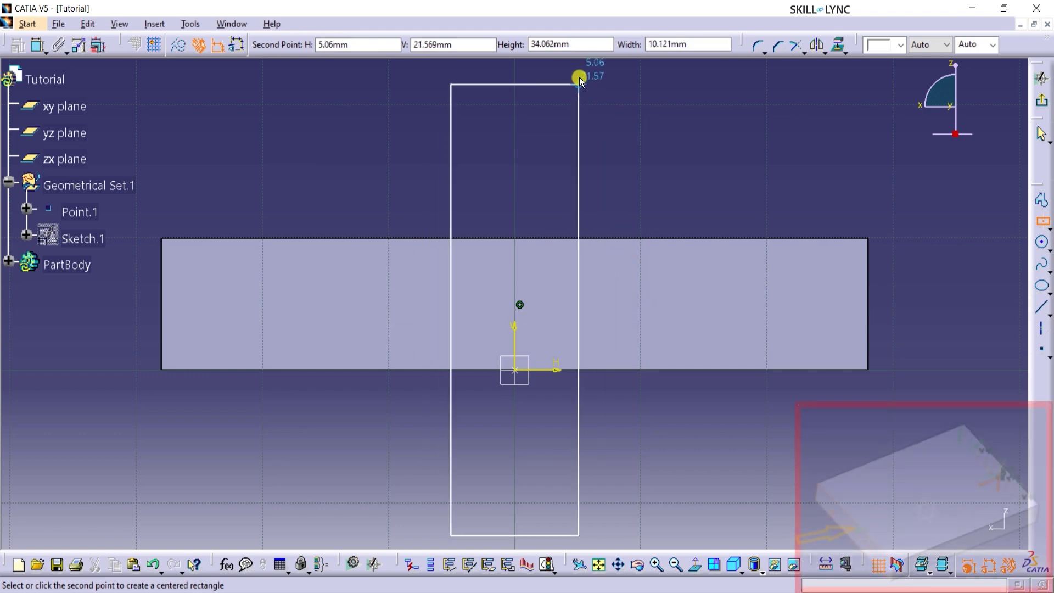
{"action": "left_click", "coordinate": [664, 44]}
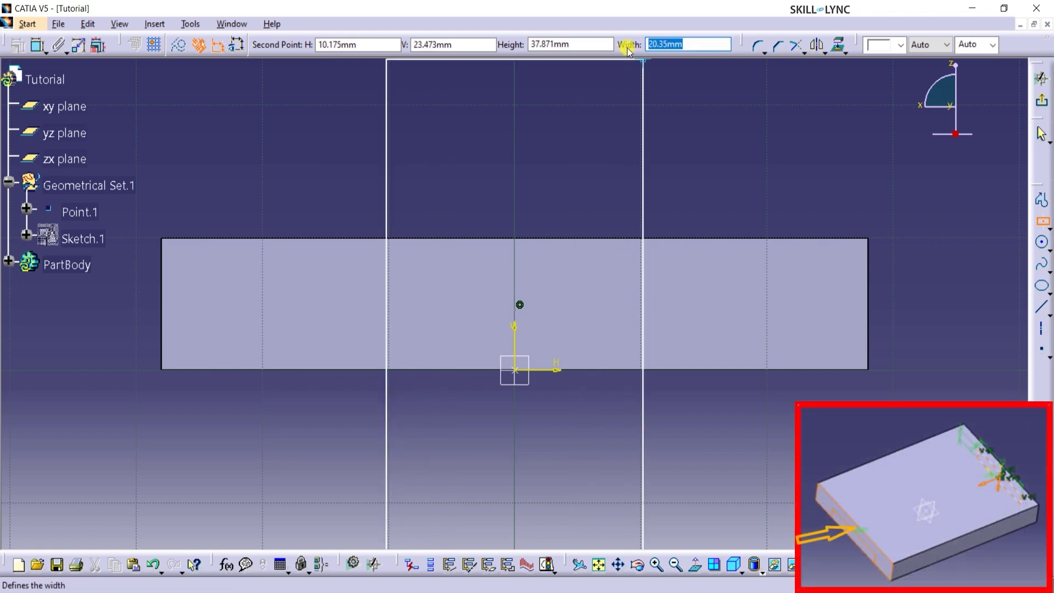
{"action": "type", "text": "32"}
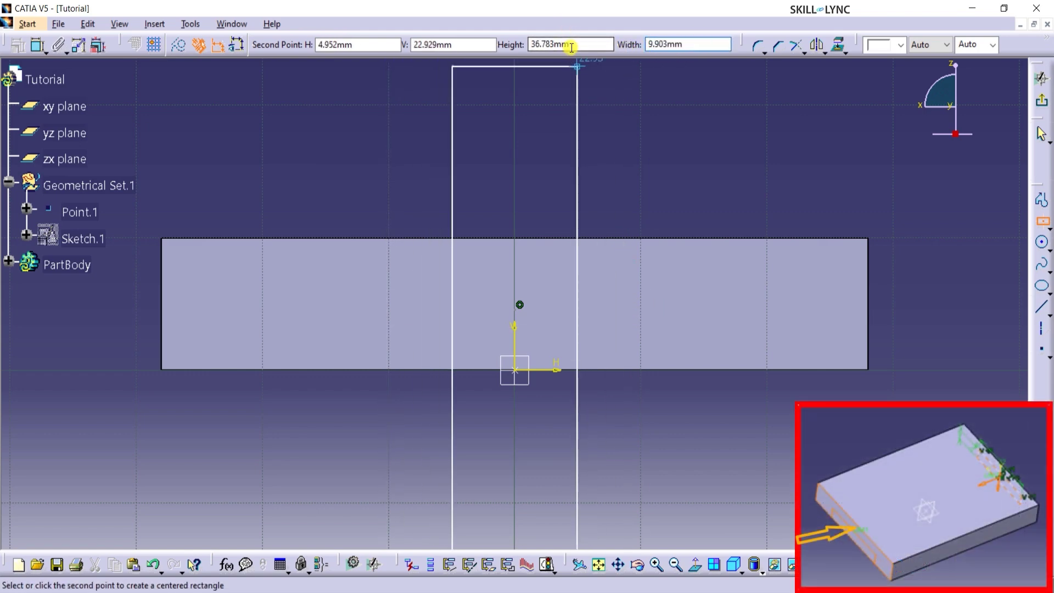
{"action": "left_click", "coordinate": [571, 48]}
{"action": "type", "text": "5"}
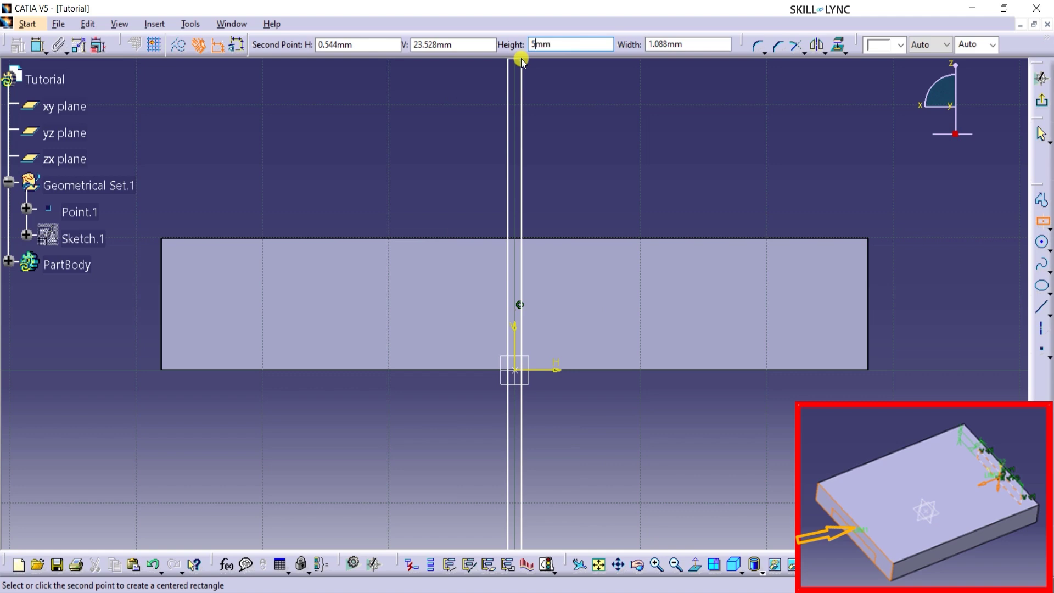
{"action": "left_click", "coordinate": [667, 44]}
{"action": "type", "text": "3"}
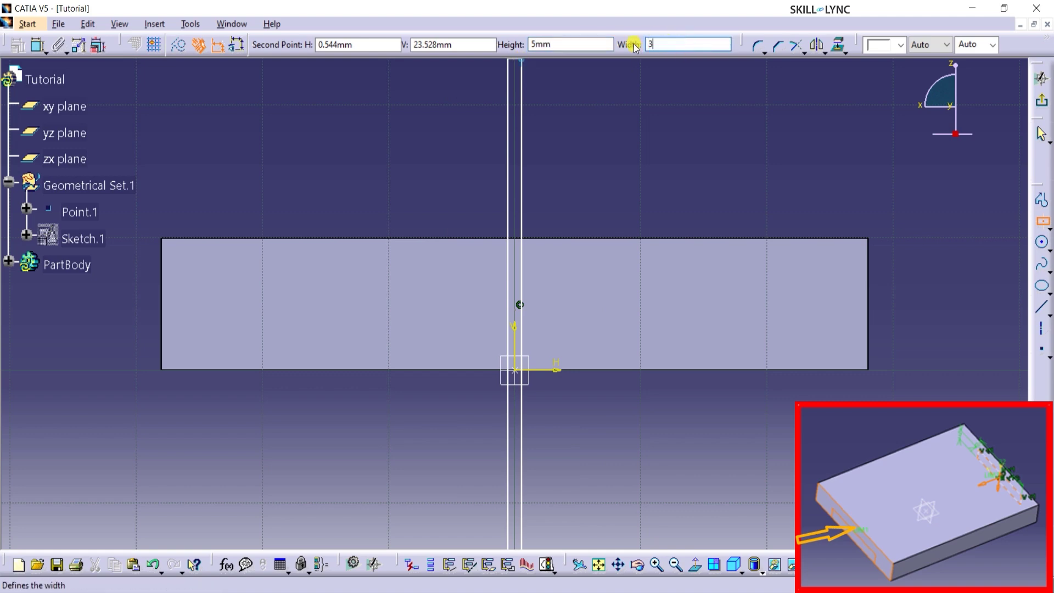
{"action": "type", "text": "2"}
{"action": "key", "text": "Return"}
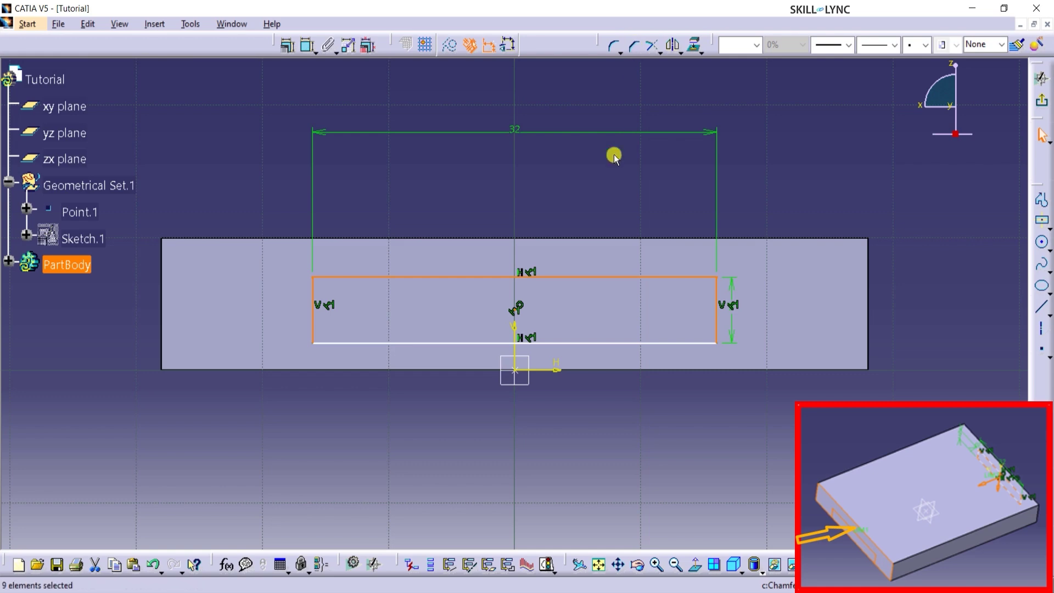
Make the rectangle's lower edge coincident with the bottom edge of the pad face and exit the sketch
{"action": "left_click", "coordinate": [590, 343]}
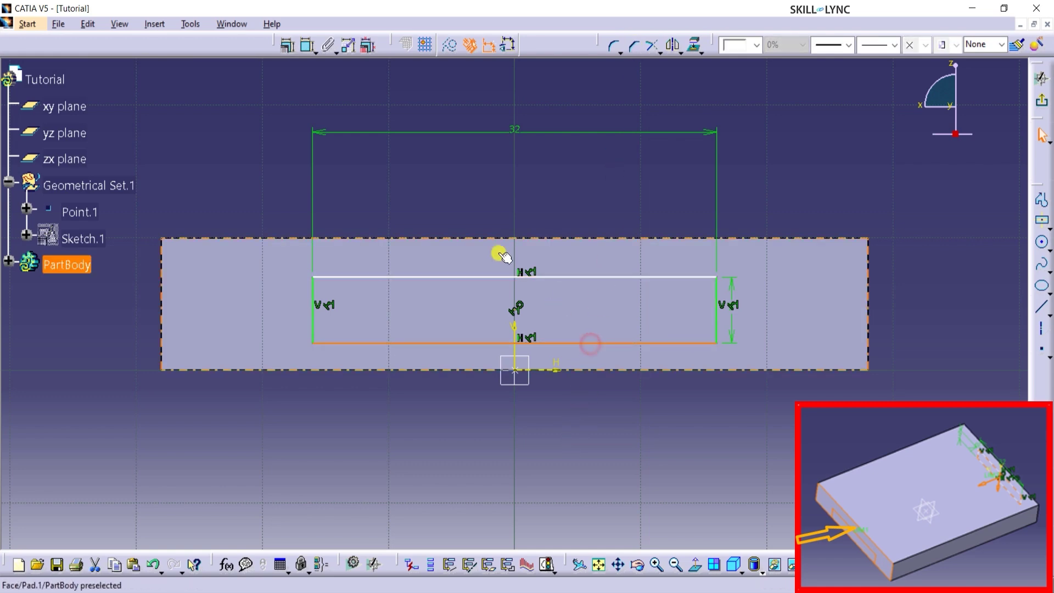
{"action": "left_click", "coordinate": [286, 44]}
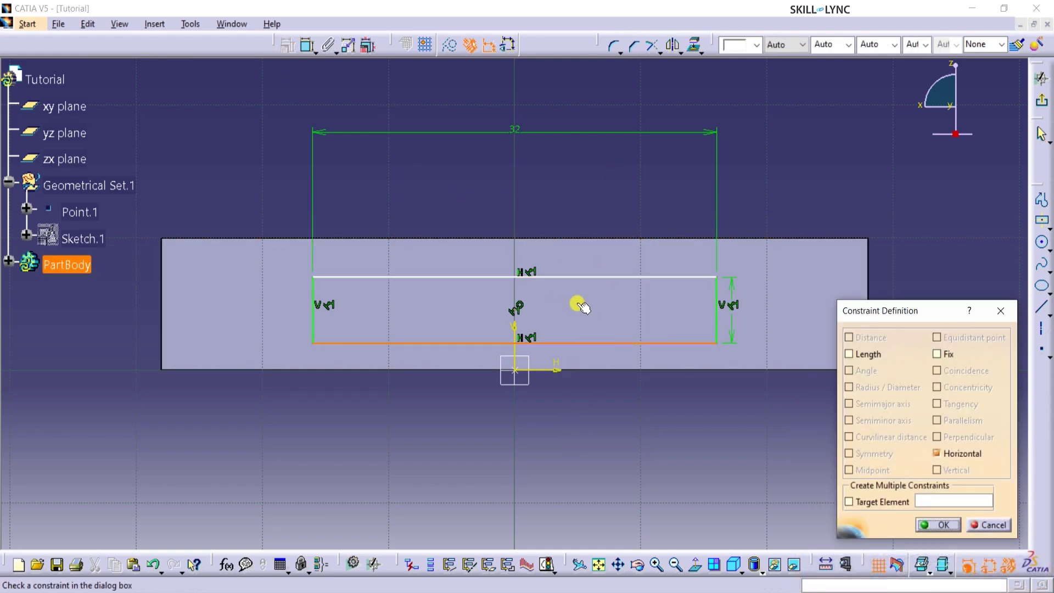
{"action": "left_click", "coordinate": [573, 368]}
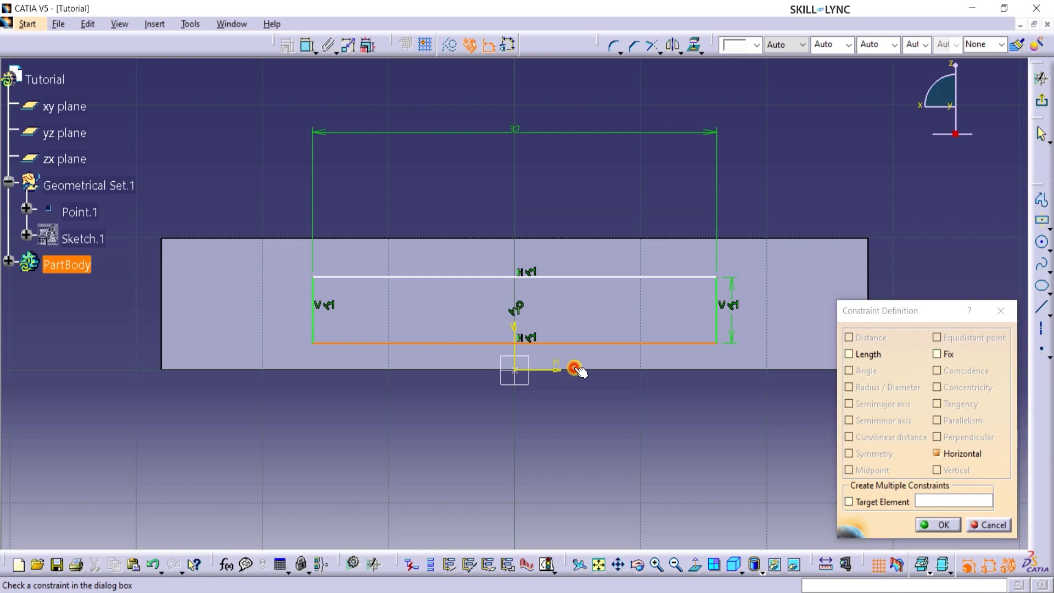
{"action": "left_click", "coordinate": [988, 524]}
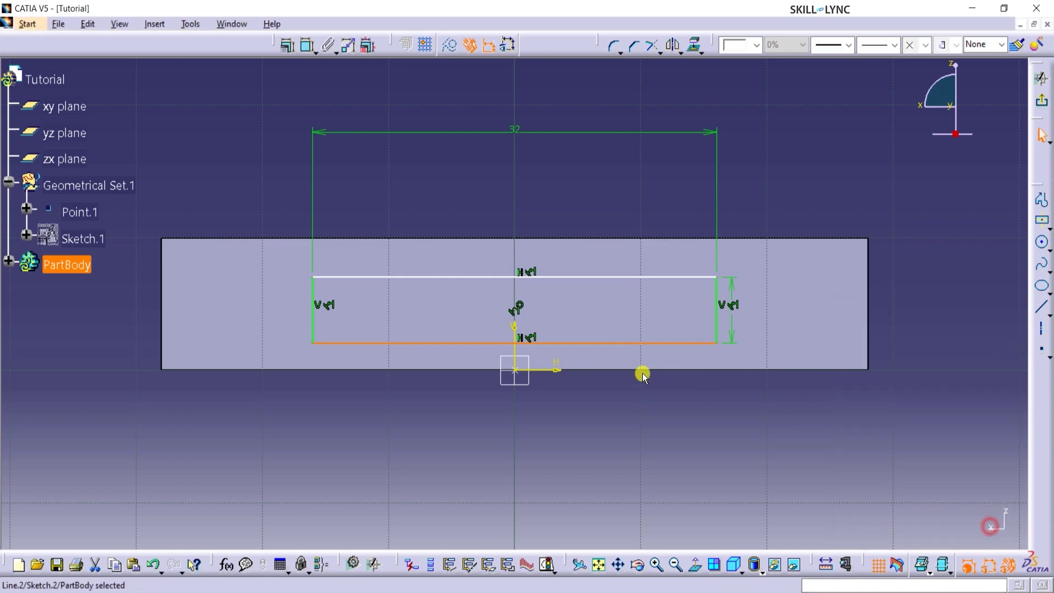
{"action": "left_click", "coordinate": [597, 372]}
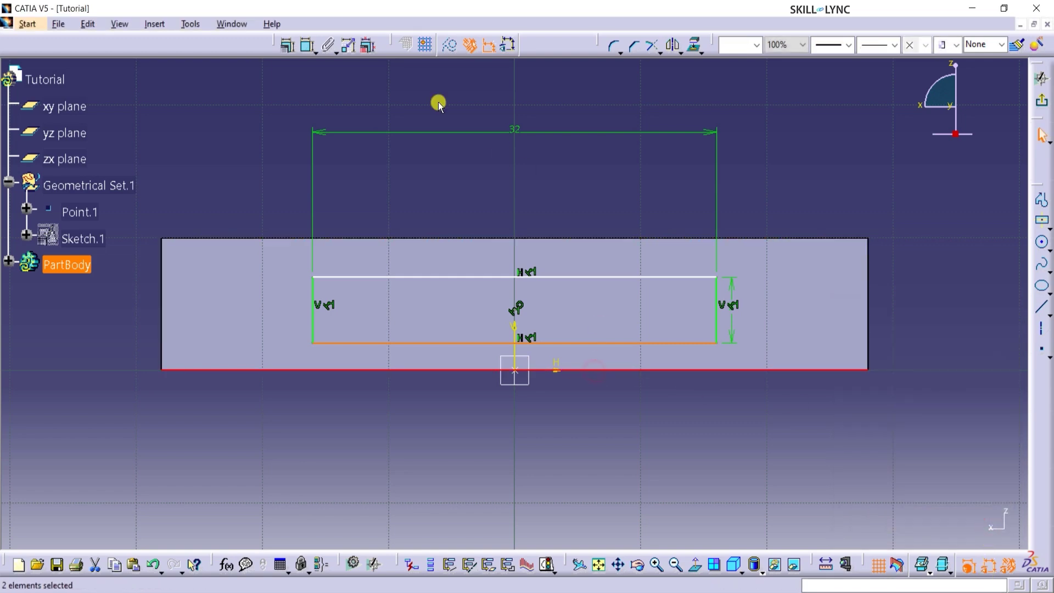
{"action": "left_click", "coordinate": [286, 44]}
{"action": "left_click", "coordinate": [938, 371]}
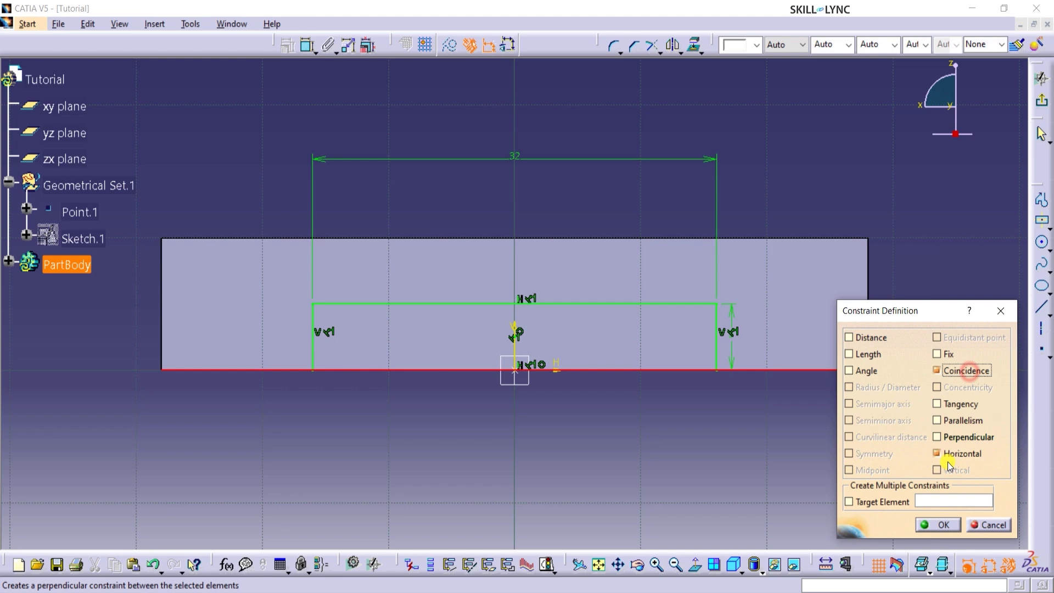
{"action": "left_click", "coordinate": [932, 526]}
{"action": "left_click", "coordinate": [914, 218]}
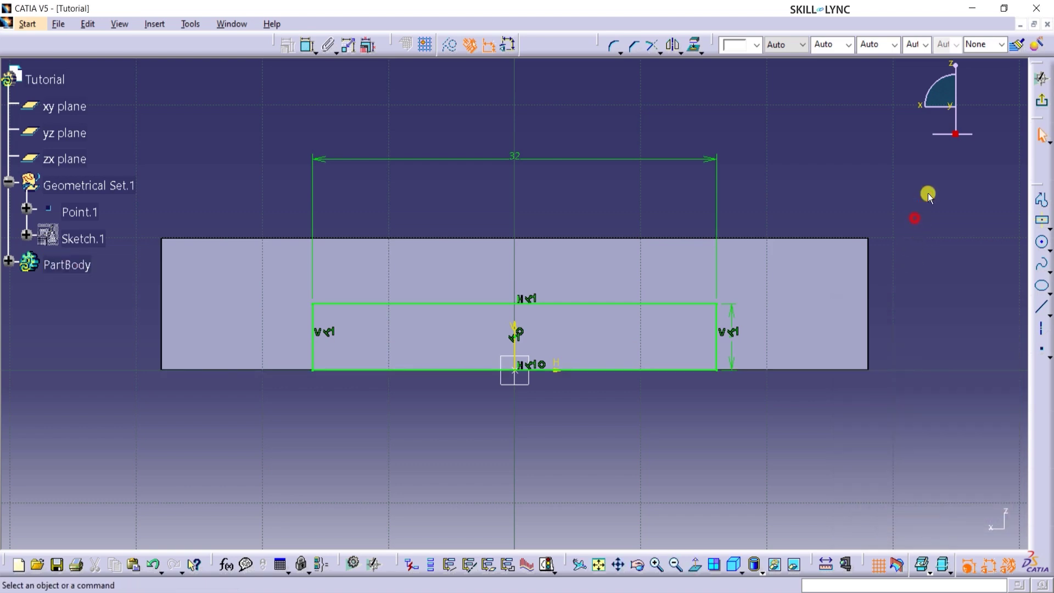
{"action": "left_click", "coordinate": [1043, 106]}
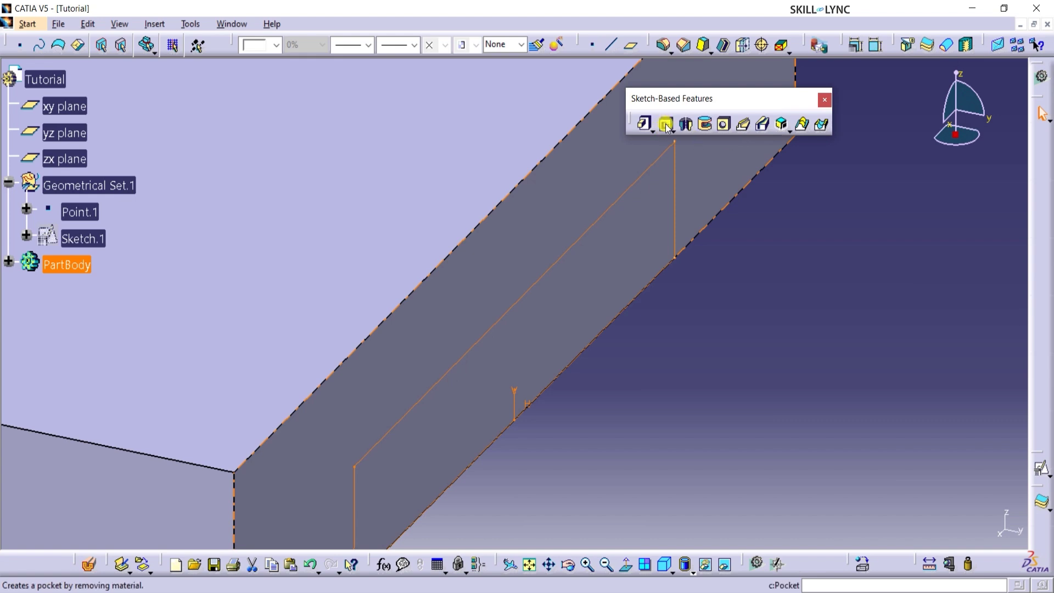
Start a Pocket from the 32 by 5 mm rectangle sketch with Up to surface as the first limit type
{"action": "left_click", "coordinate": [666, 127]}
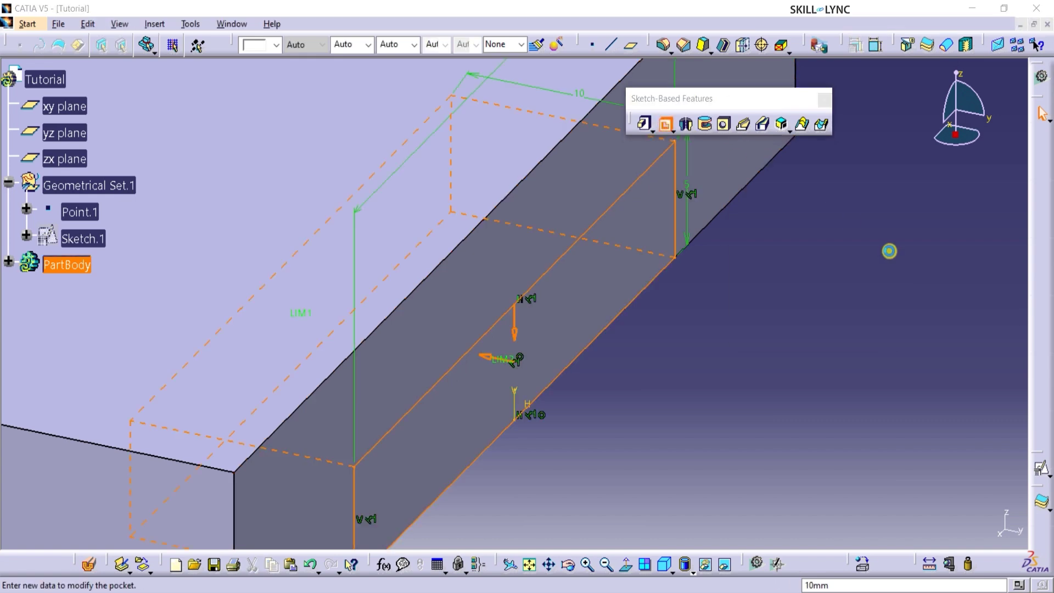
{"action": "middle_click_drag", "start_coordinate": [586, 383], "coordinate": [729, 438]}
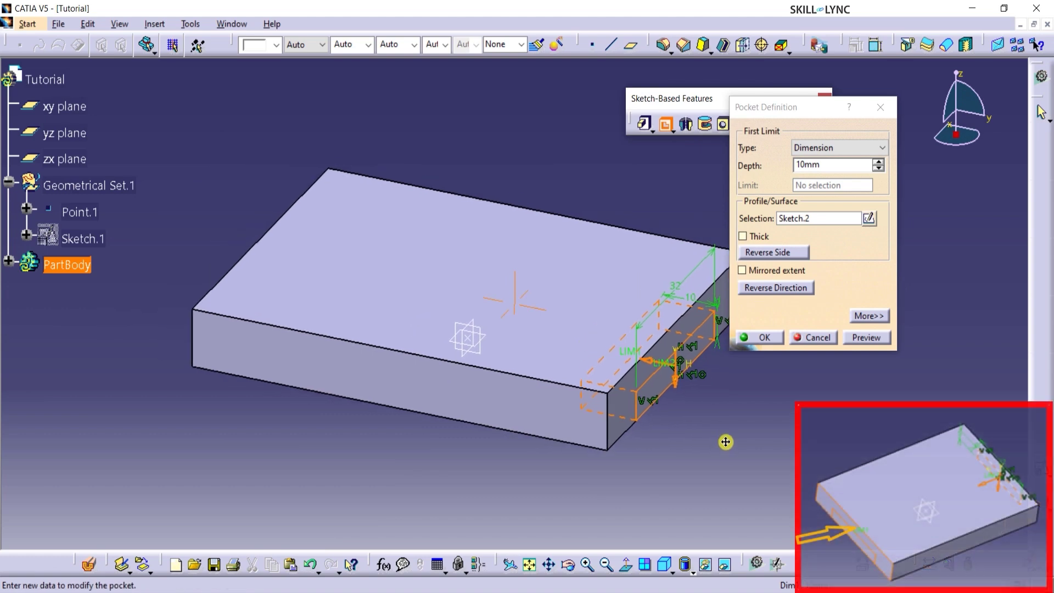
{"action": "left_click", "coordinate": [840, 149]}
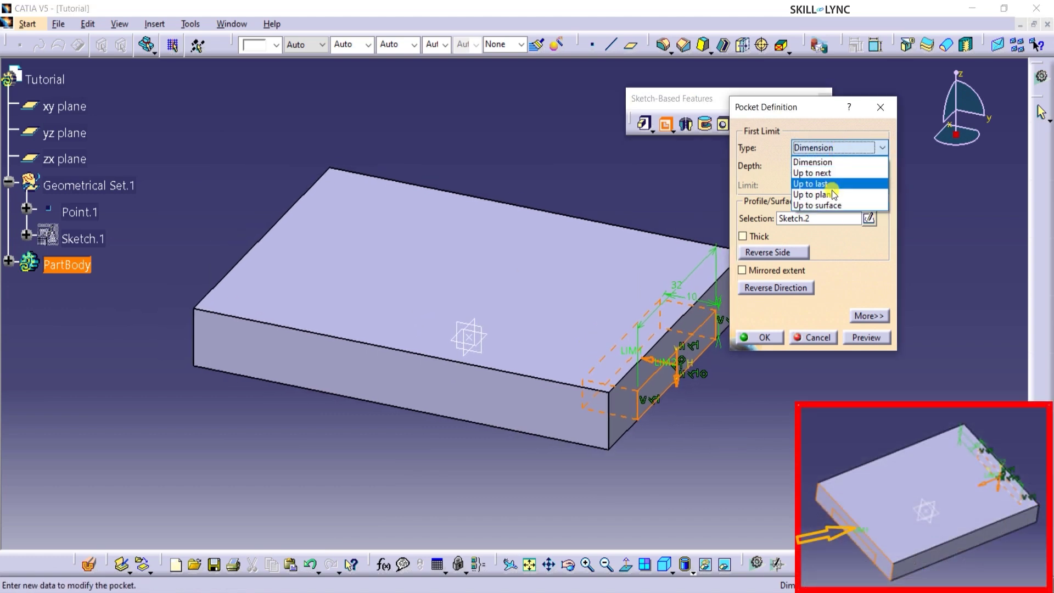
{"action": "left_click", "coordinate": [833, 270]}
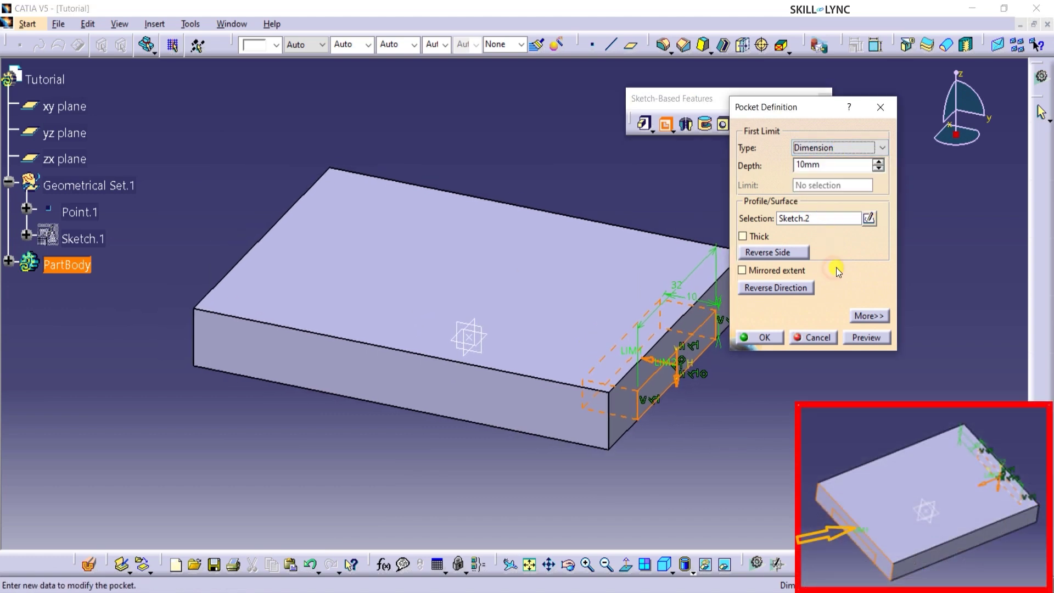
{"action": "left_click", "coordinate": [849, 149]}
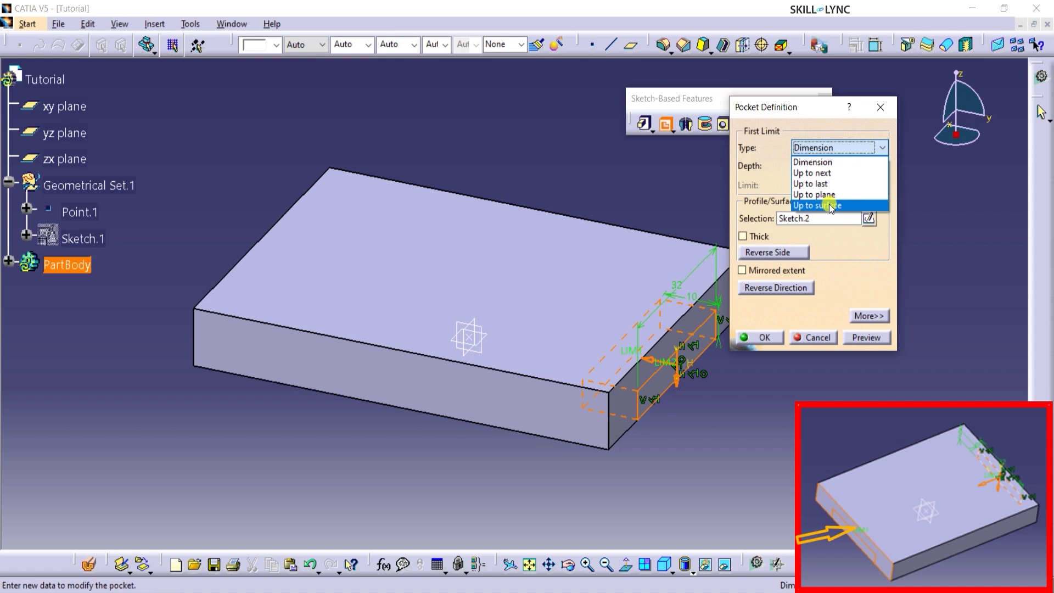
{"action": "left_click", "coordinate": [828, 203]}
Limit the pocket to the pad's opposite end face with a 0 mm offset and create it
{"action": "middle_click_drag", "start_coordinate": [427, 427], "coordinate": [538, 431]}
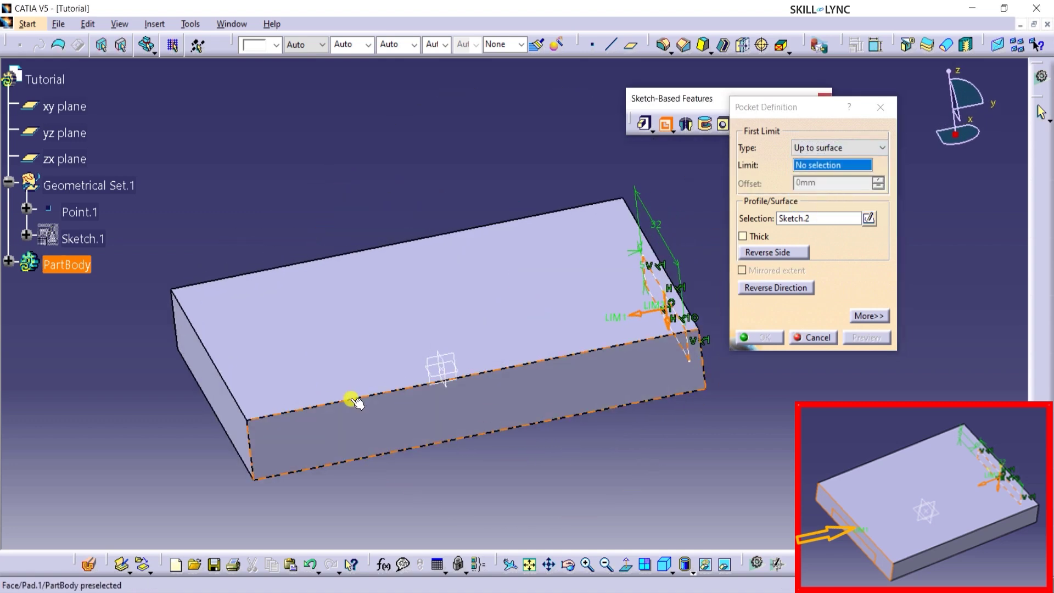
{"action": "left_click", "coordinate": [207, 369]}
{"action": "middle_click_drag", "start_coordinate": [660, 459], "coordinate": [541, 480]}
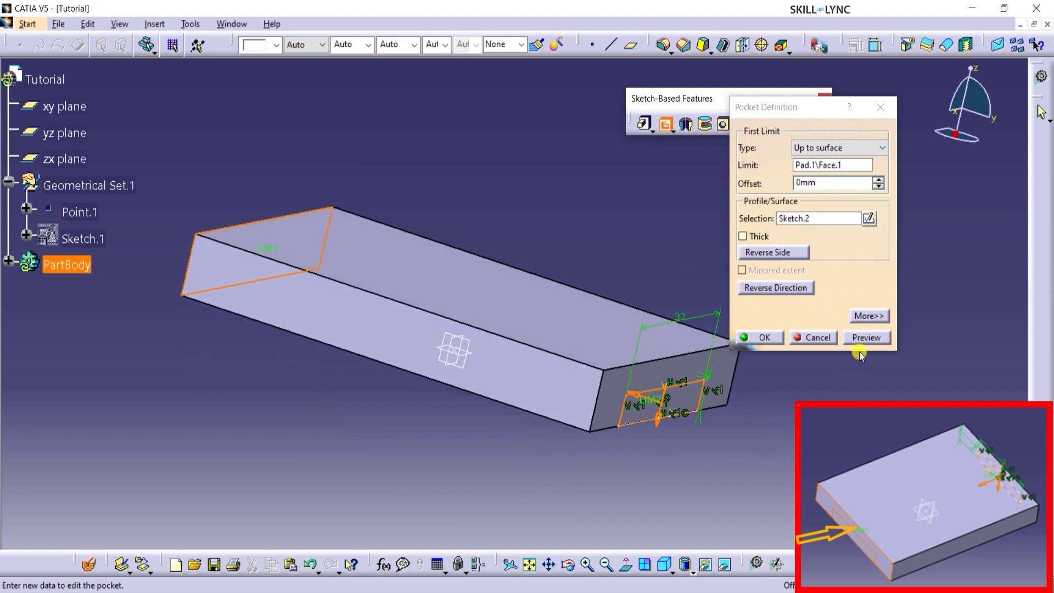
{"action": "left_click", "coordinate": [762, 288]}
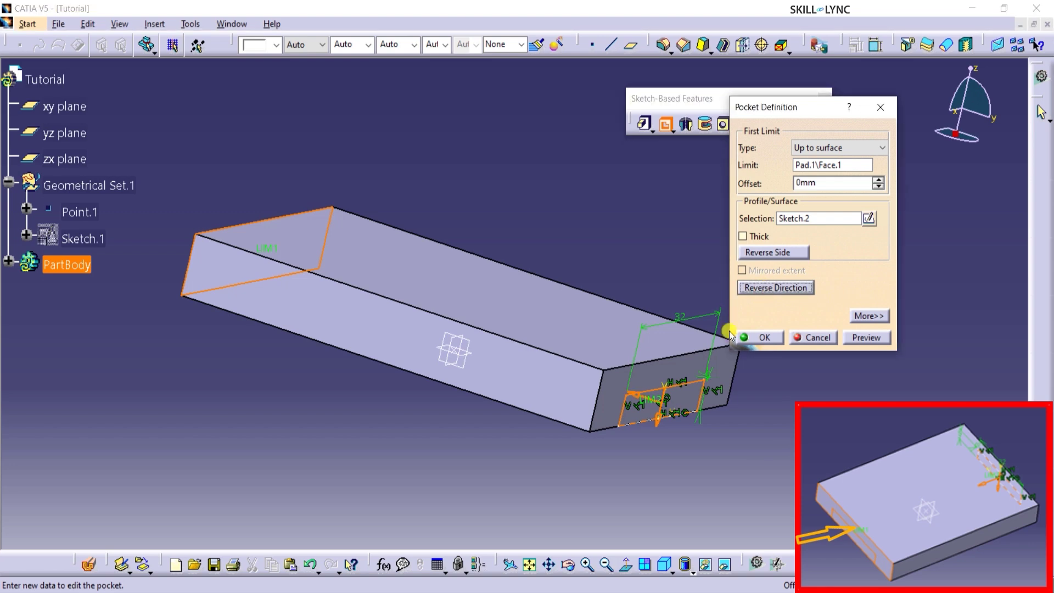
{"action": "middle_click_drag", "start_coordinate": [423, 172], "coordinate": [419, 223]}
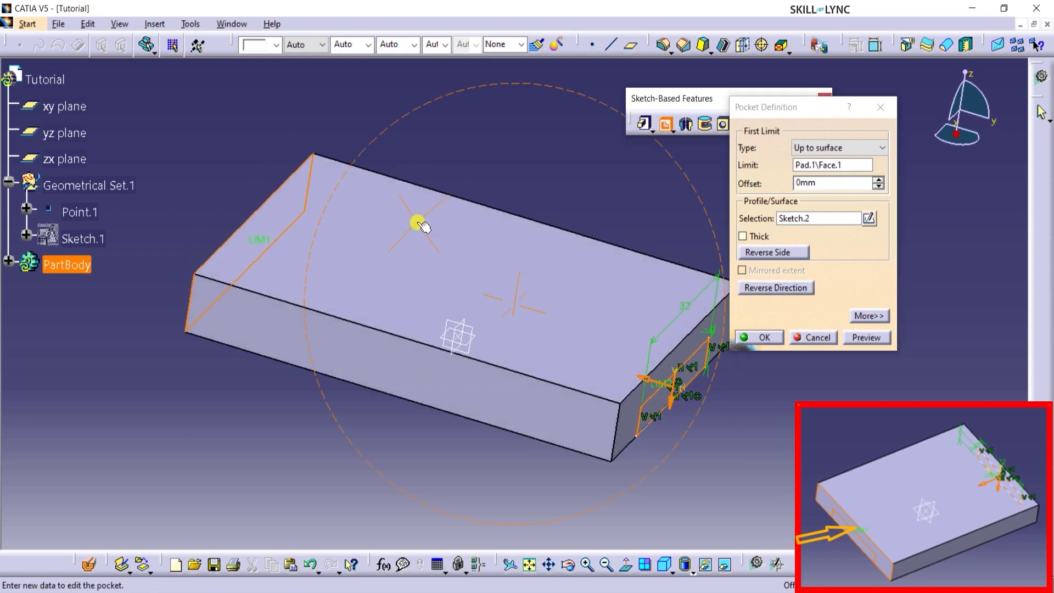
{"action": "left_click", "coordinate": [758, 338]}
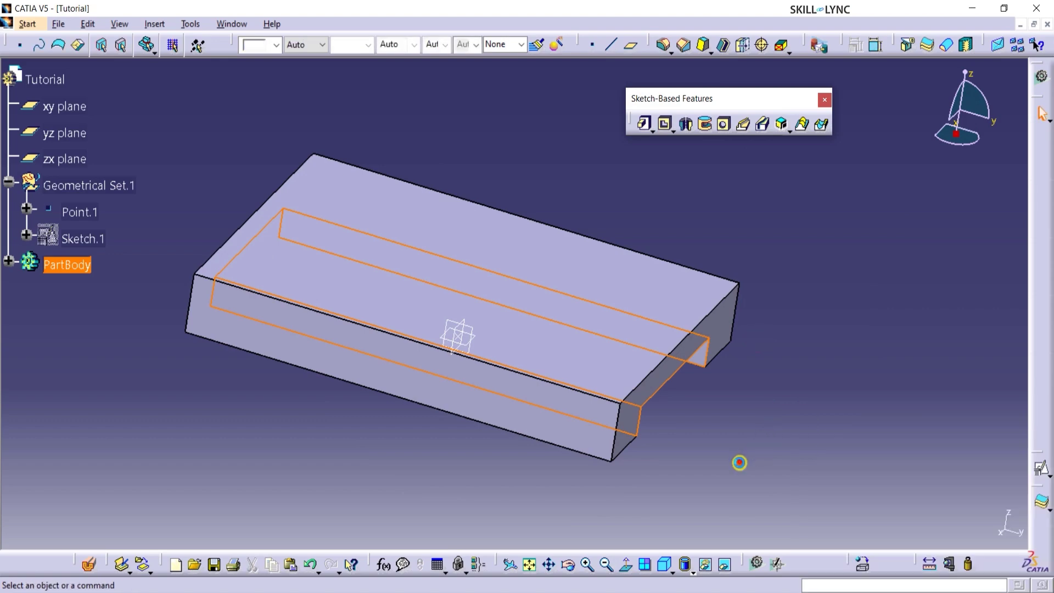
{"action": "middle_click_drag", "start_coordinate": [736, 461], "coordinate": [675, 407]}
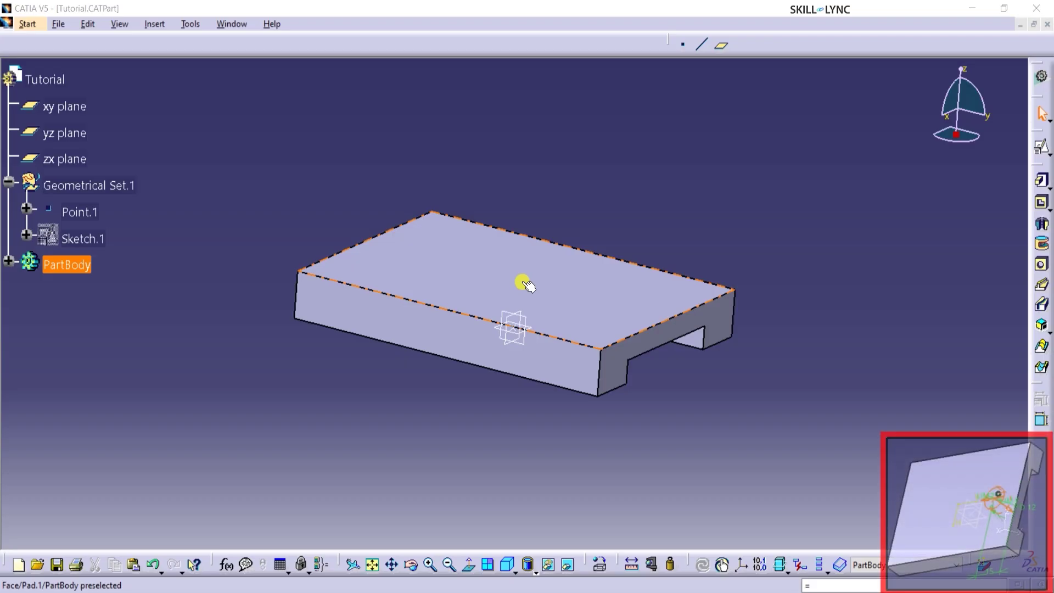
Create a positioned sketch on the pad's top face
{"action": "left_click", "coordinate": [528, 288]}
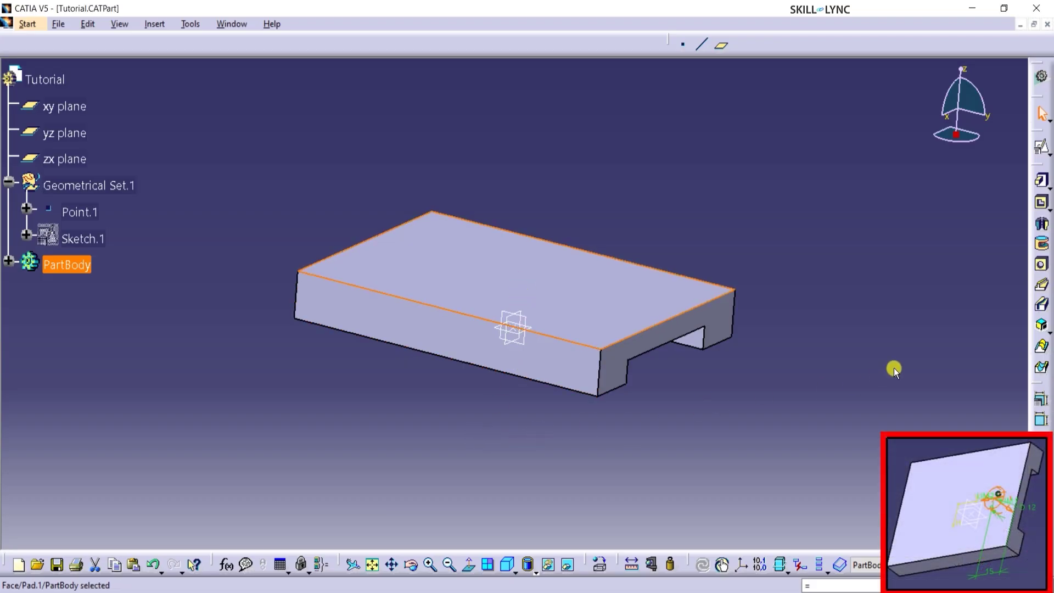
{"action": "left_click", "coordinate": [1041, 147]}
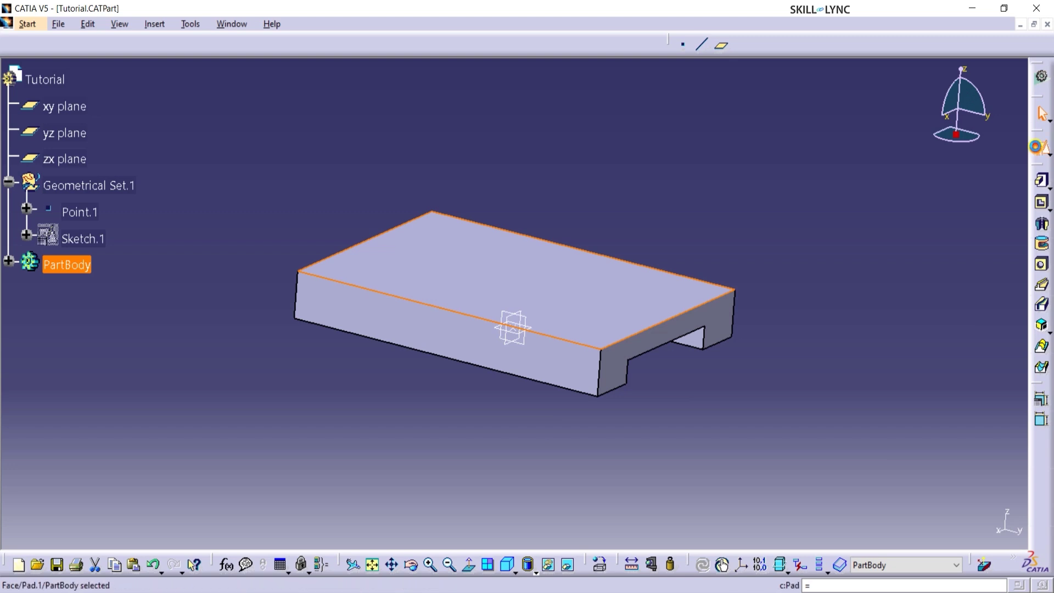
{"action": "left_click", "coordinate": [933, 524]}
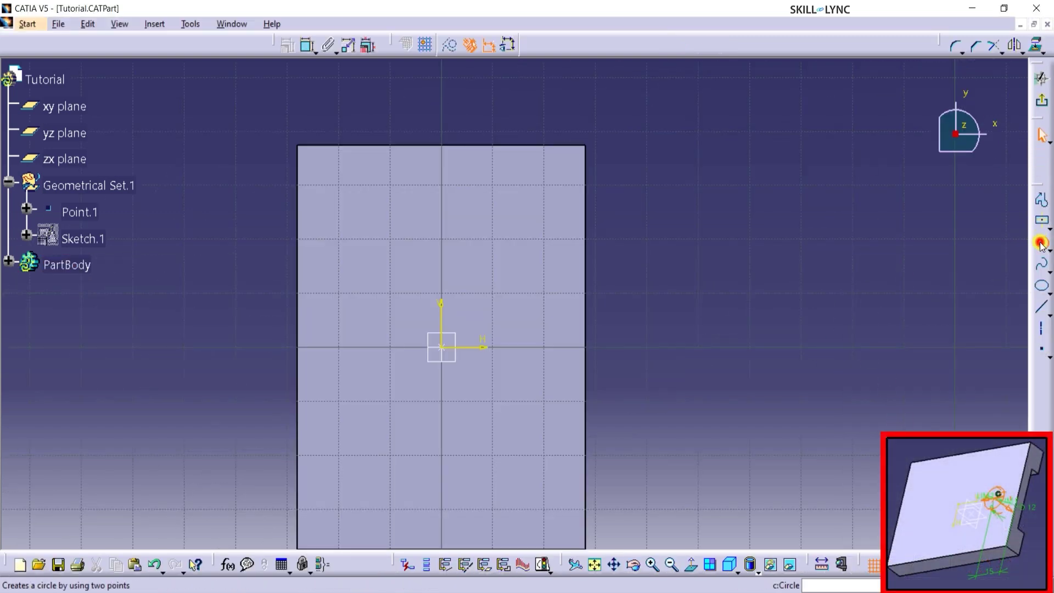
Sketch a circle with a 6 mm radius centred on the vertical axis above the origin
{"action": "left_click", "coordinate": [1041, 240]}
{"action": "left_click", "coordinate": [441, 218]}
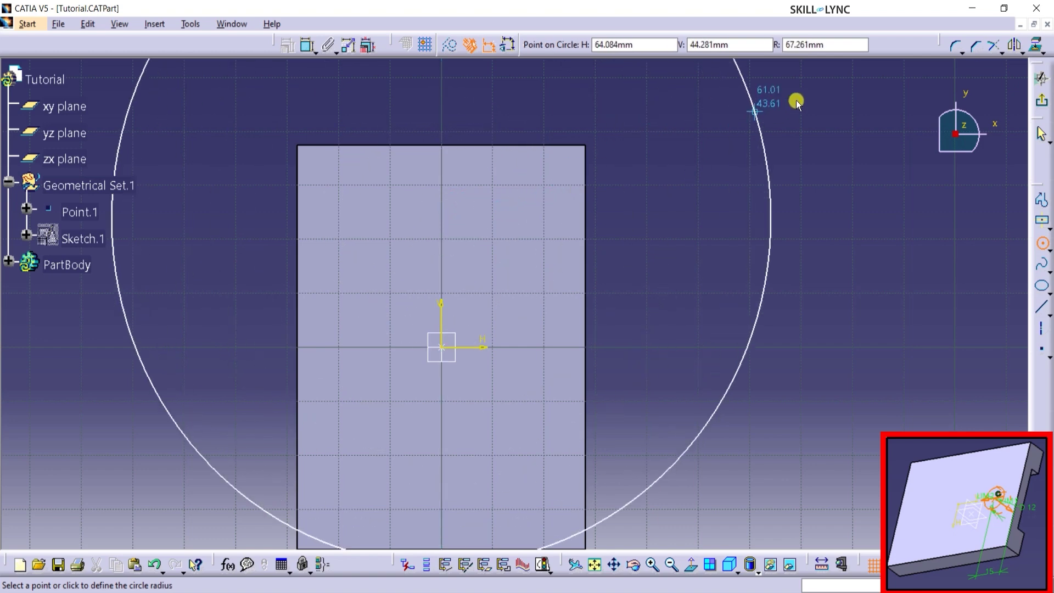
{"action": "left_click", "coordinate": [823, 45]}
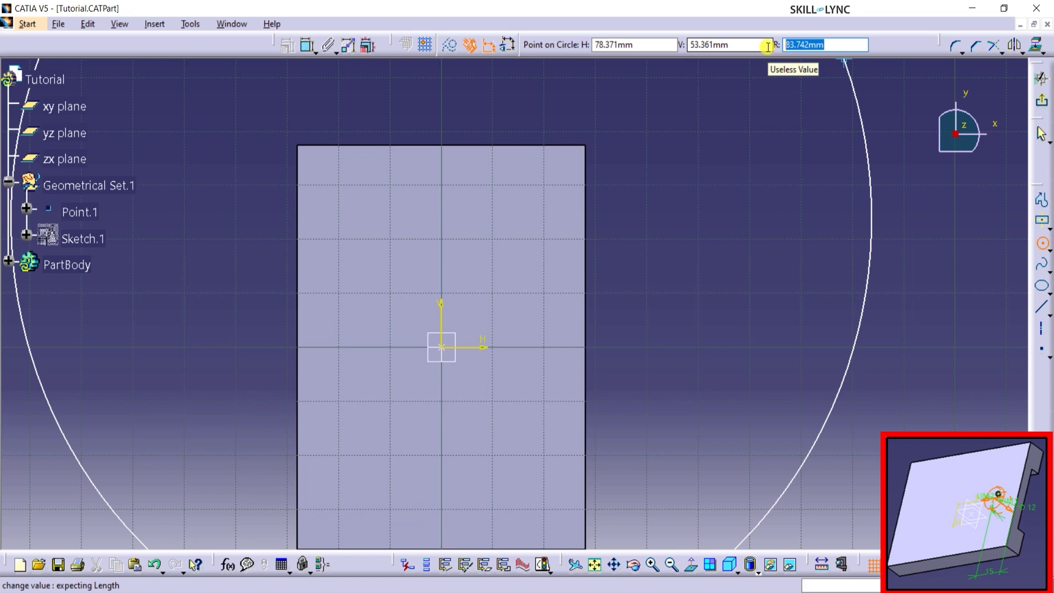
{"action": "type", "text": "6"}
{"action": "key", "text": "Return"}
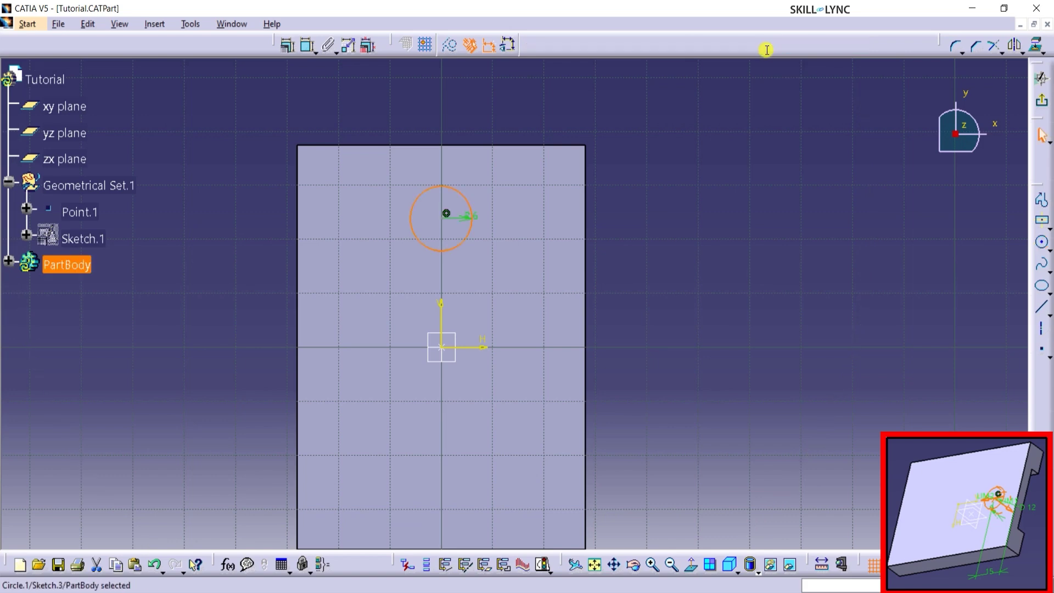
{"action": "left_click", "coordinate": [726, 252]}
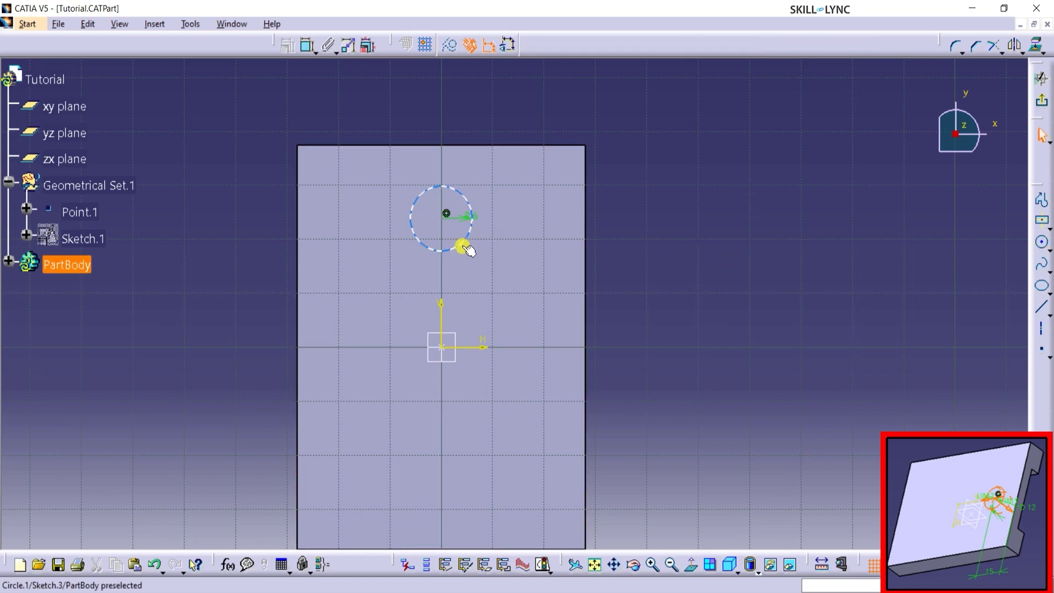
Constrain the circle's centre to 15 mm from the upper edge of the pad face and exit the sketch
{"action": "left_click", "coordinate": [446, 218]}
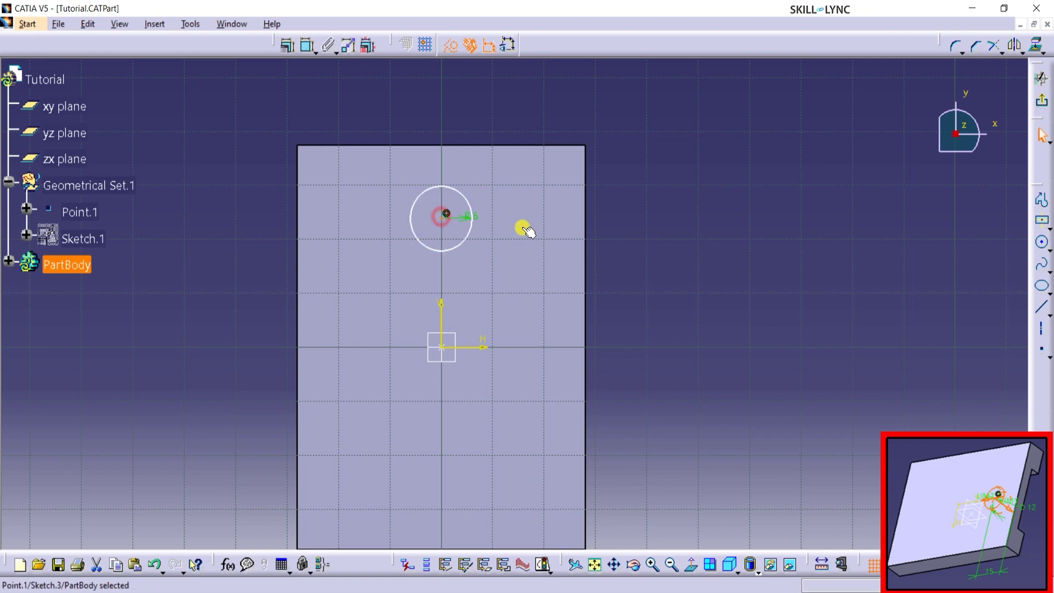
{"action": "left_click", "coordinate": [300, 46]}
{"action": "left_click", "coordinate": [492, 146]}
{"action": "left_click", "coordinate": [665, 187]}
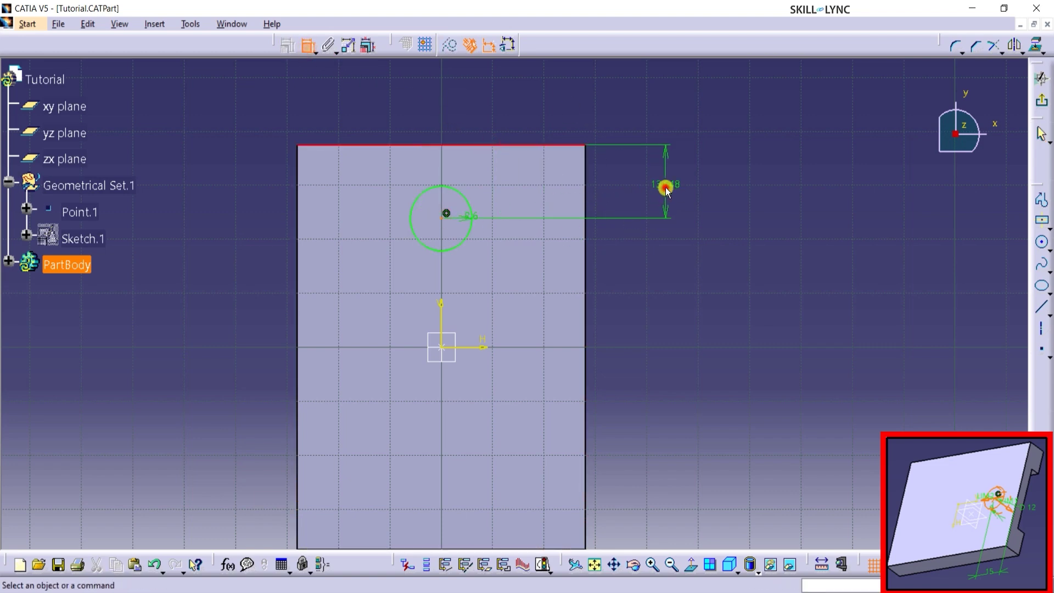
{"action": "double_click", "coordinate": [668, 187]}
{"action": "type", "text": "15"}
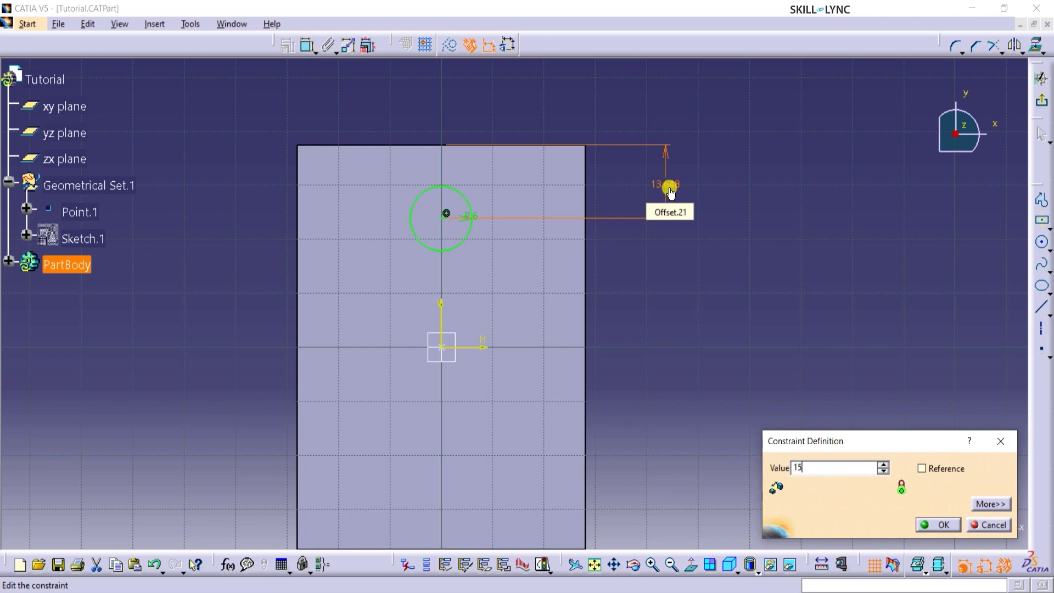
{"action": "key", "text": "Return"}
{"action": "left_click", "coordinate": [619, 304]}
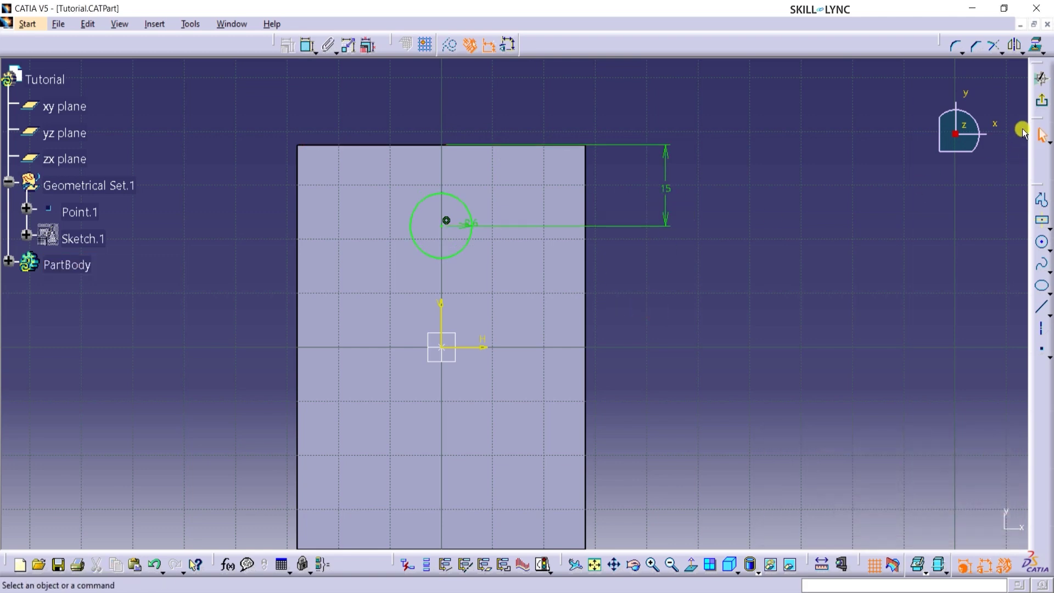
{"action": "left_click", "coordinate": [1041, 77]}
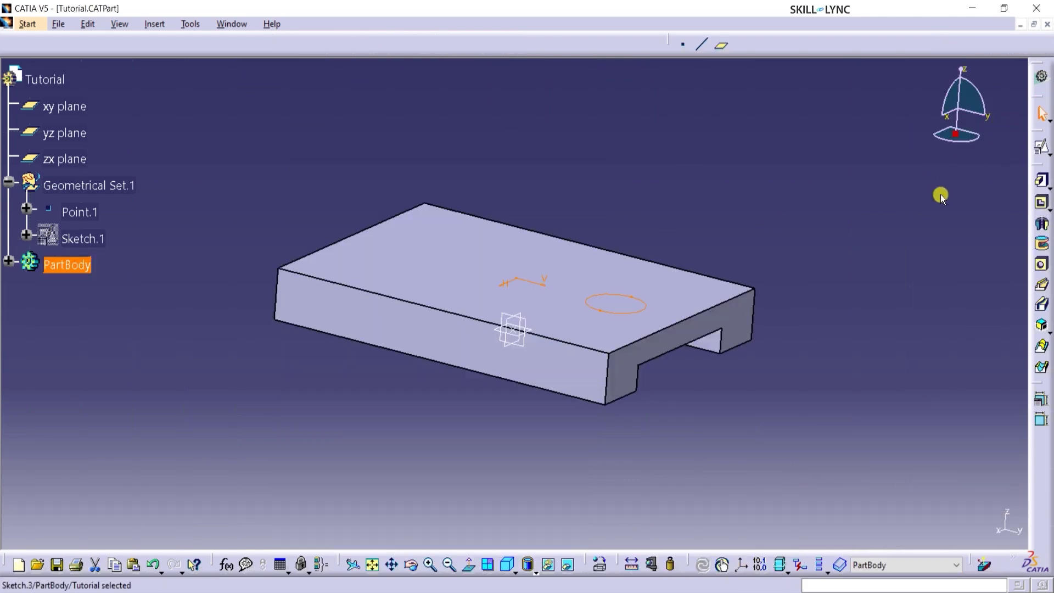
Cut a pocket through the part from the circle sketch with Up to last as the limit type and a 0 mm offset
{"action": "left_click", "coordinate": [1042, 205]}
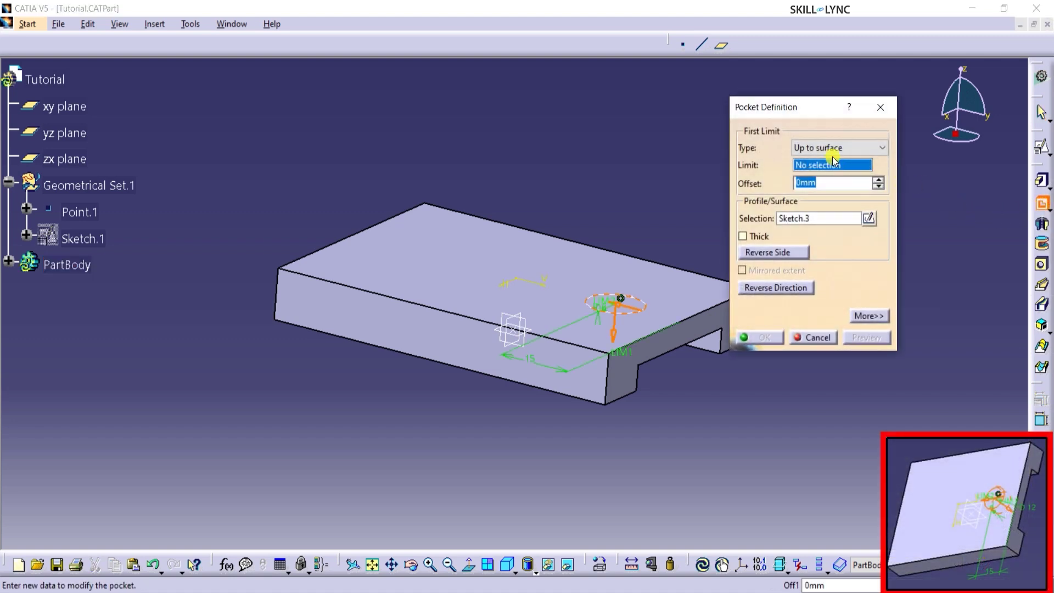
{"action": "left_click", "coordinate": [805, 147]}
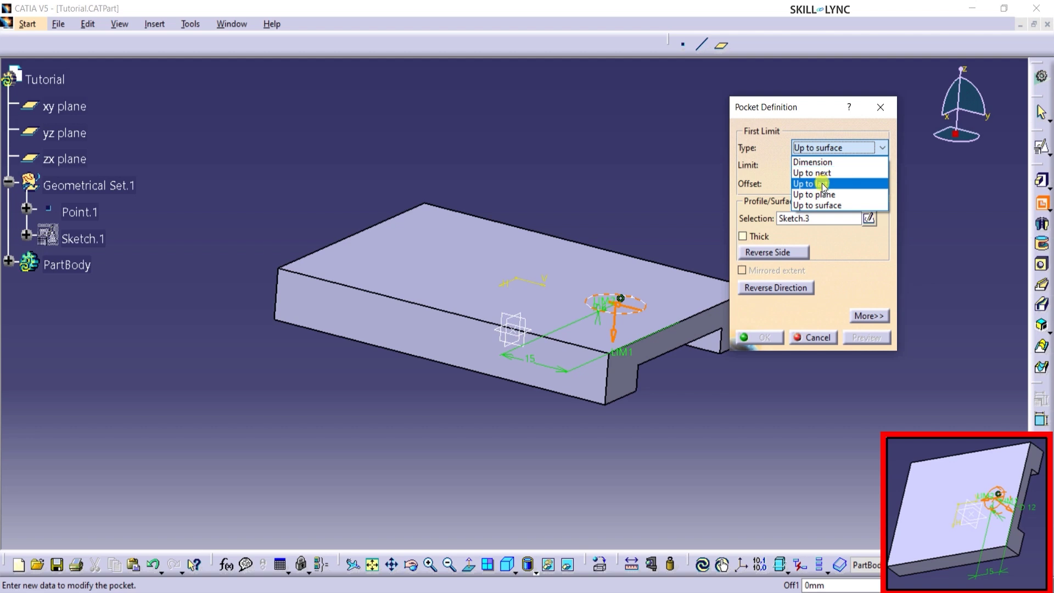
{"action": "left_click", "coordinate": [819, 183]}
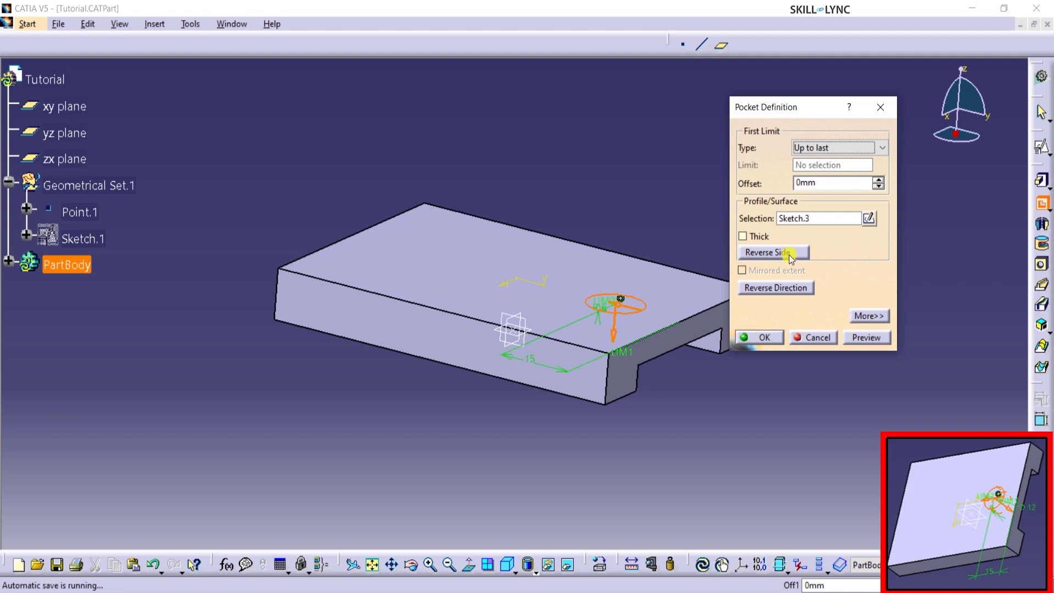
{"action": "left_click", "coordinate": [866, 337]}
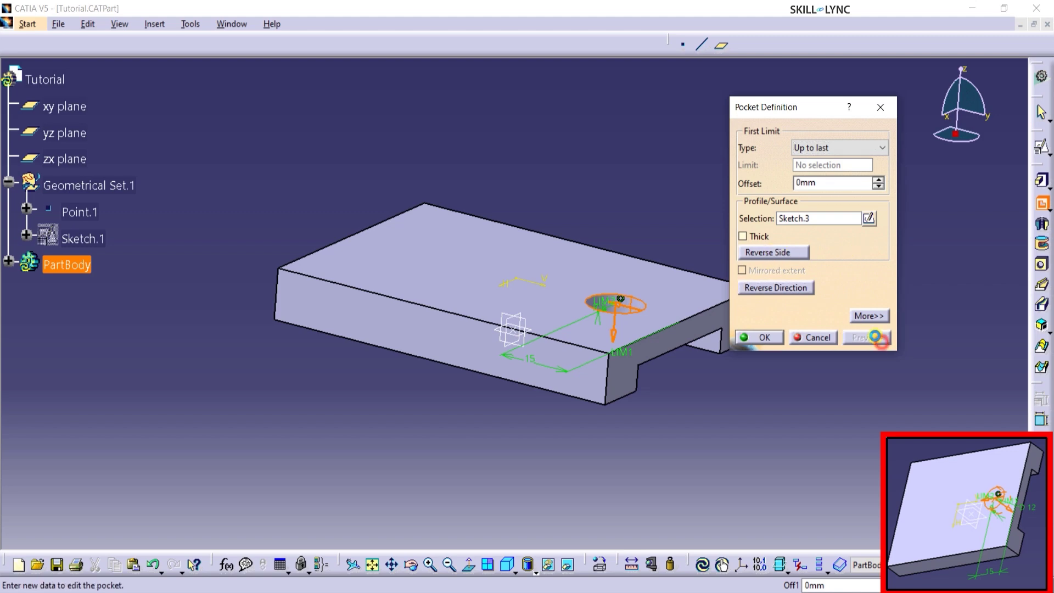
{"action": "middle_click_drag", "start_coordinate": [665, 167], "coordinate": [630, 268]}
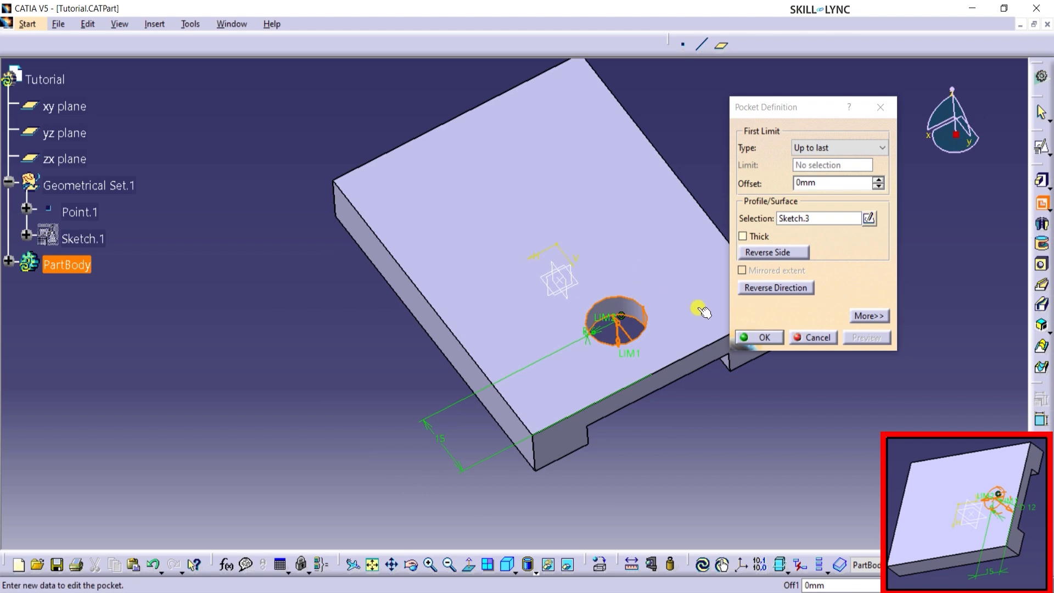
{"action": "left_click", "coordinate": [750, 338]}
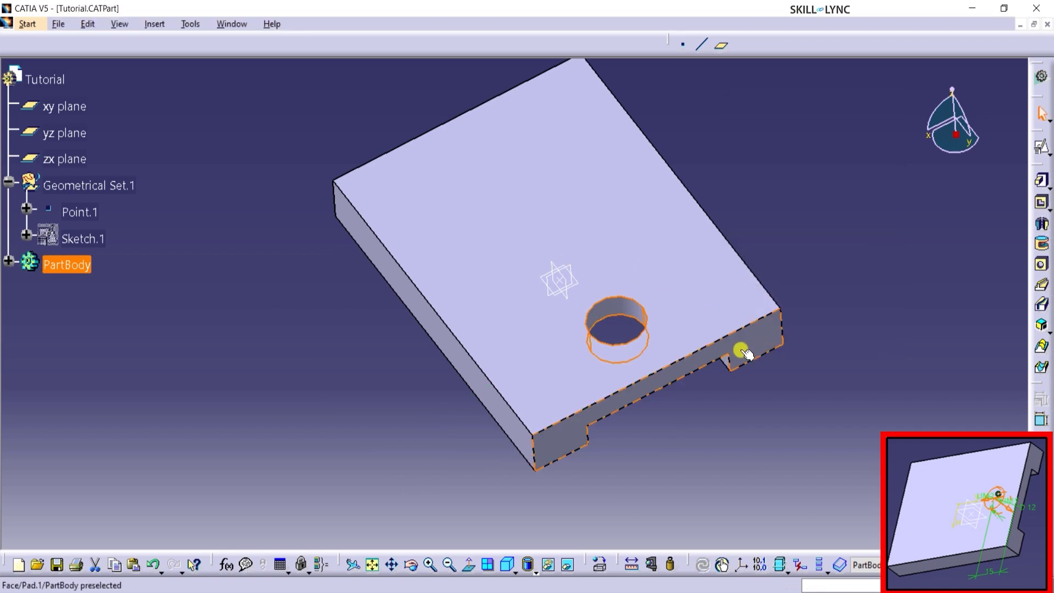
{"action": "middle_click_drag", "start_coordinate": [676, 402], "coordinate": [687, 307]}
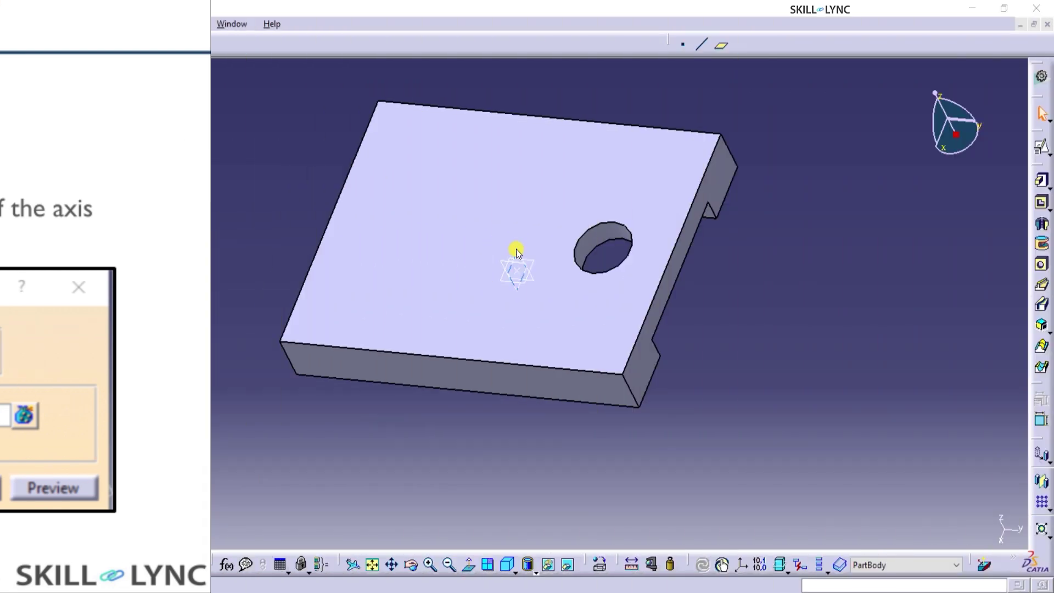
Detach the Transformation Features tools and start a Mirror with the zx plane as the mirroring element
{"action": "left_click", "coordinate": [505, 243]}
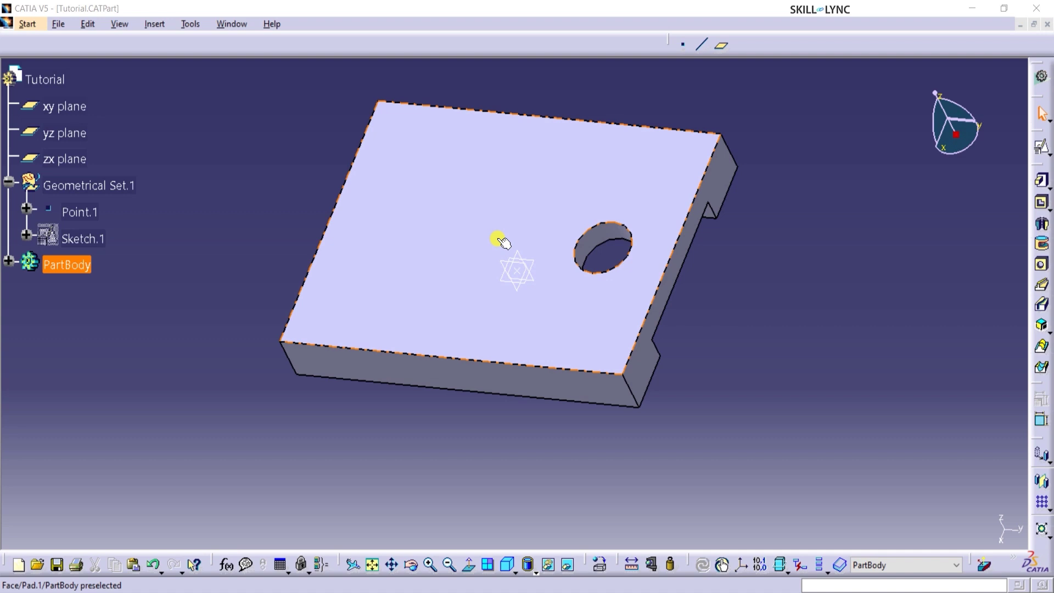
{"action": "left_click", "coordinate": [710, 258]}
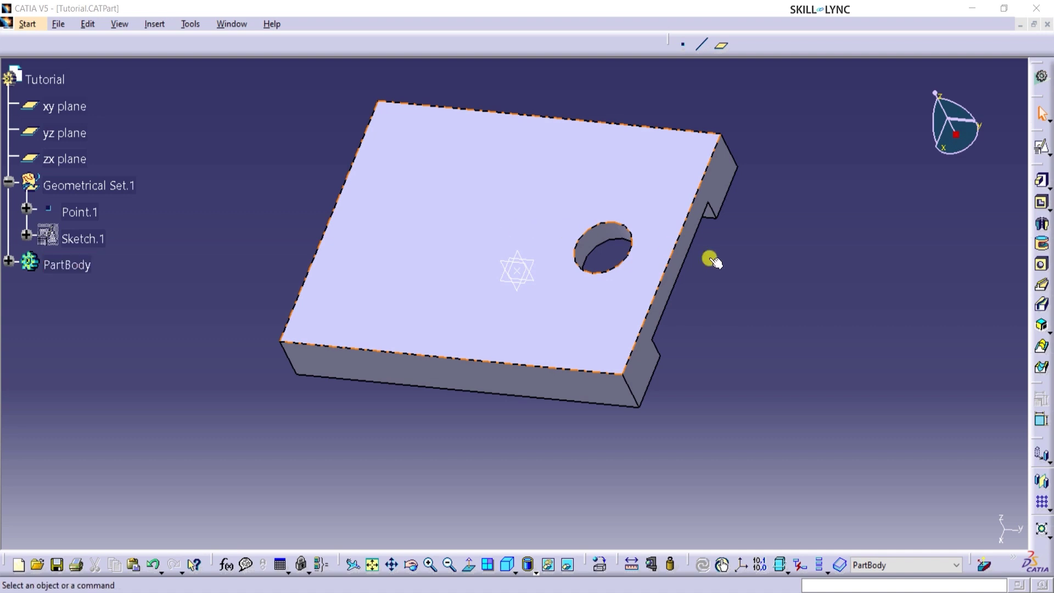
{"action": "left_click_drag", "start_coordinate": [1036, 443], "coordinate": [818, 144]}
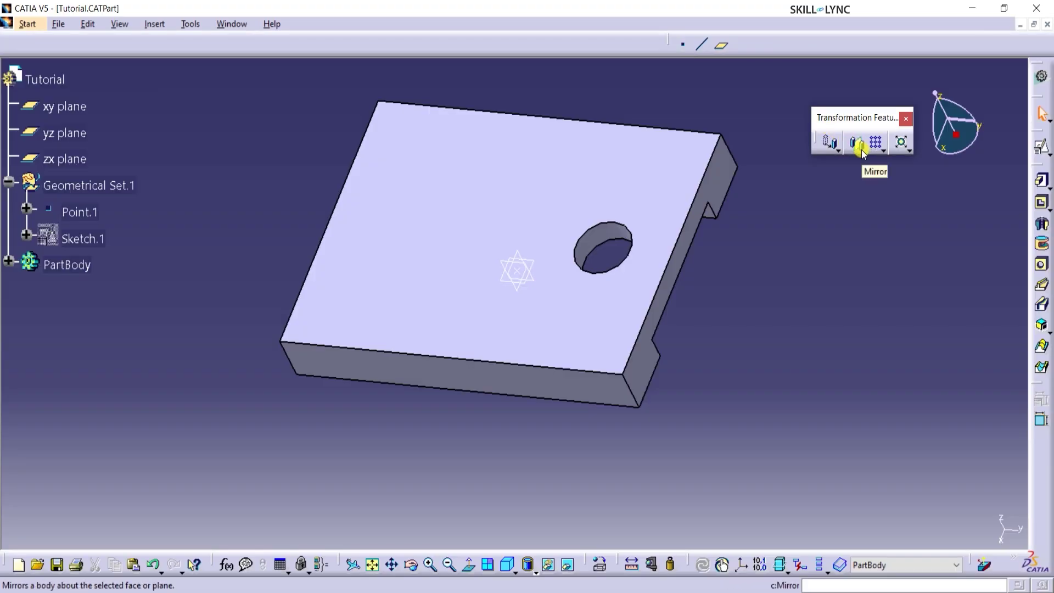
{"action": "left_click", "coordinate": [858, 146]}
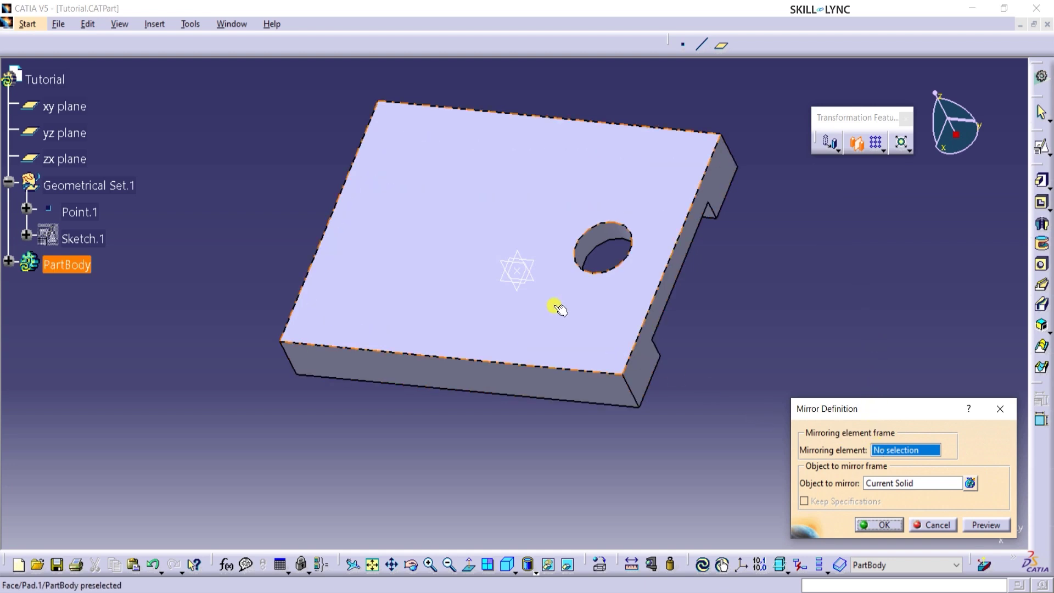
{"action": "left_click", "coordinate": [521, 257]}
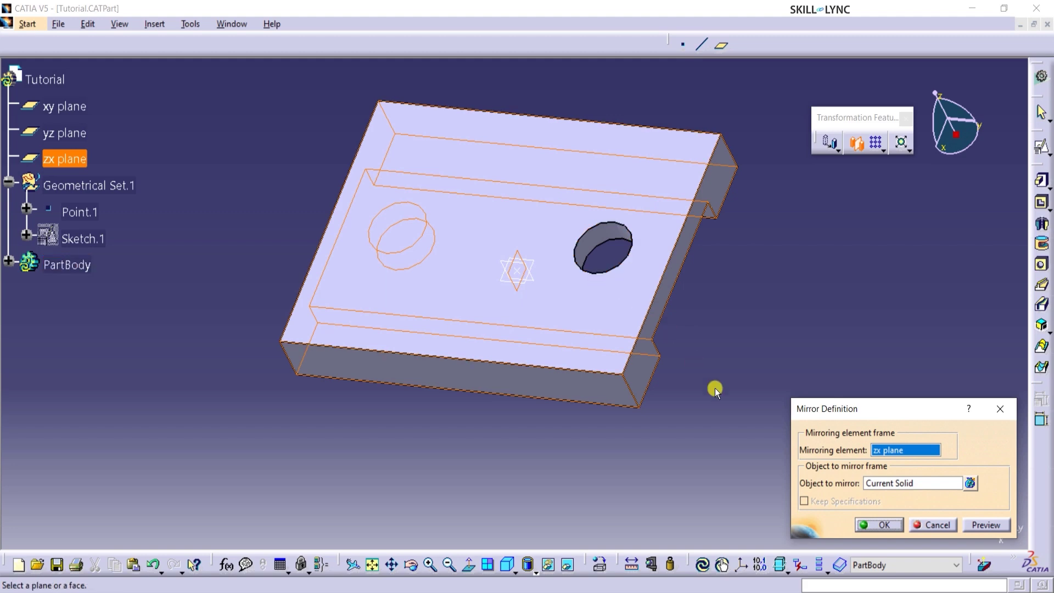
Set the circular pocket as the object to mirror and create the mirrored hole
{"action": "left_click", "coordinate": [903, 483]}
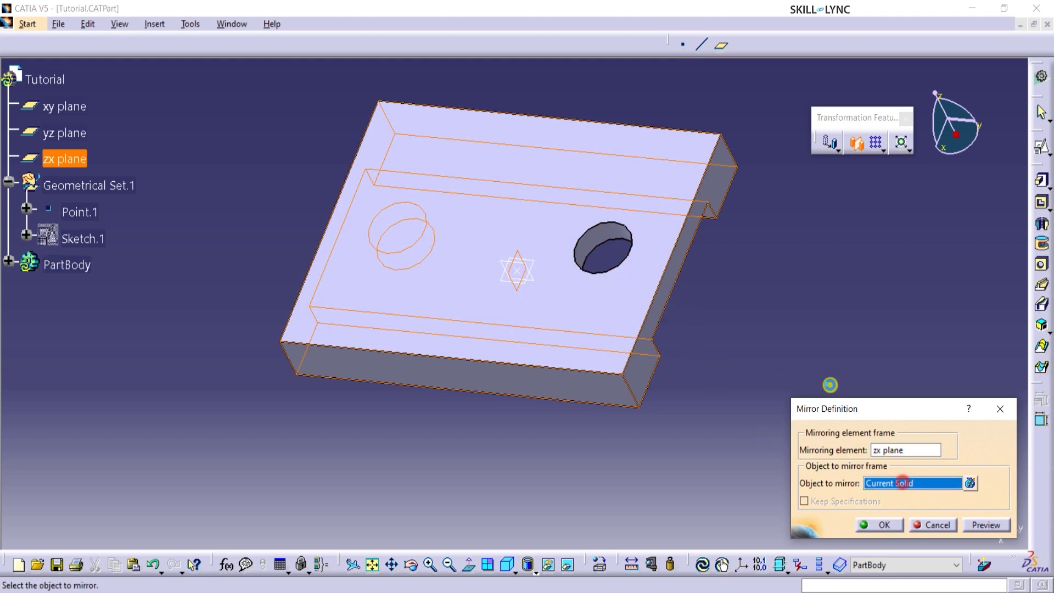
{"action": "left_click", "coordinate": [594, 239]}
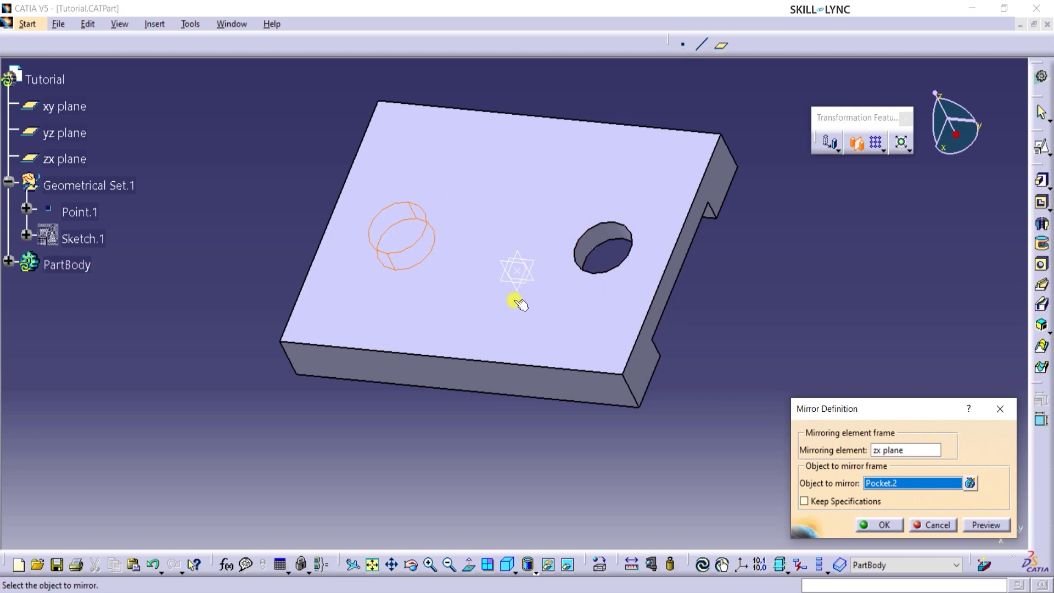
{"action": "left_click", "coordinate": [980, 522]}
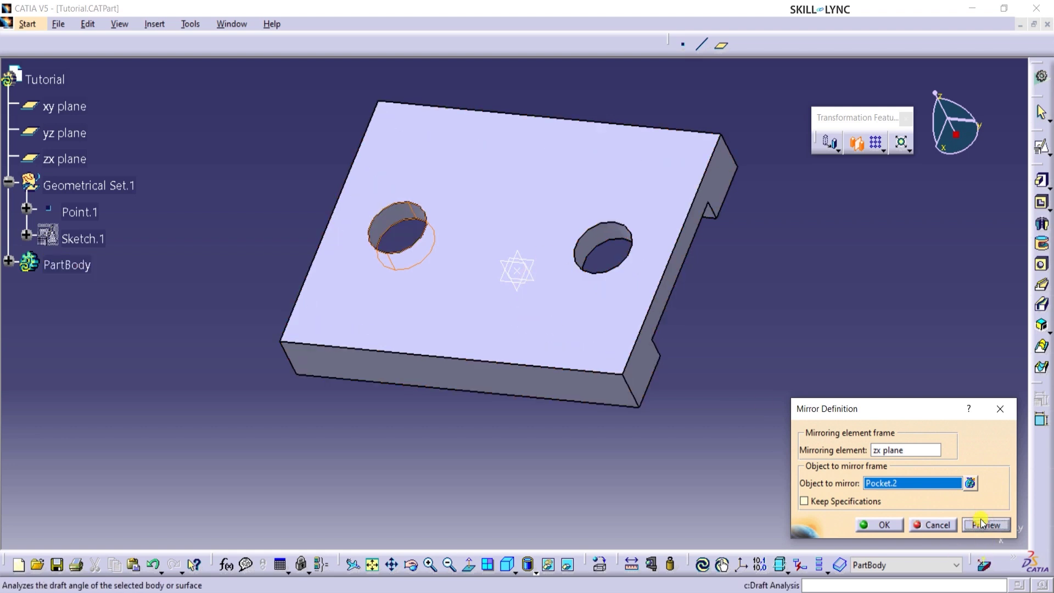
{"action": "left_click", "coordinate": [868, 522]}
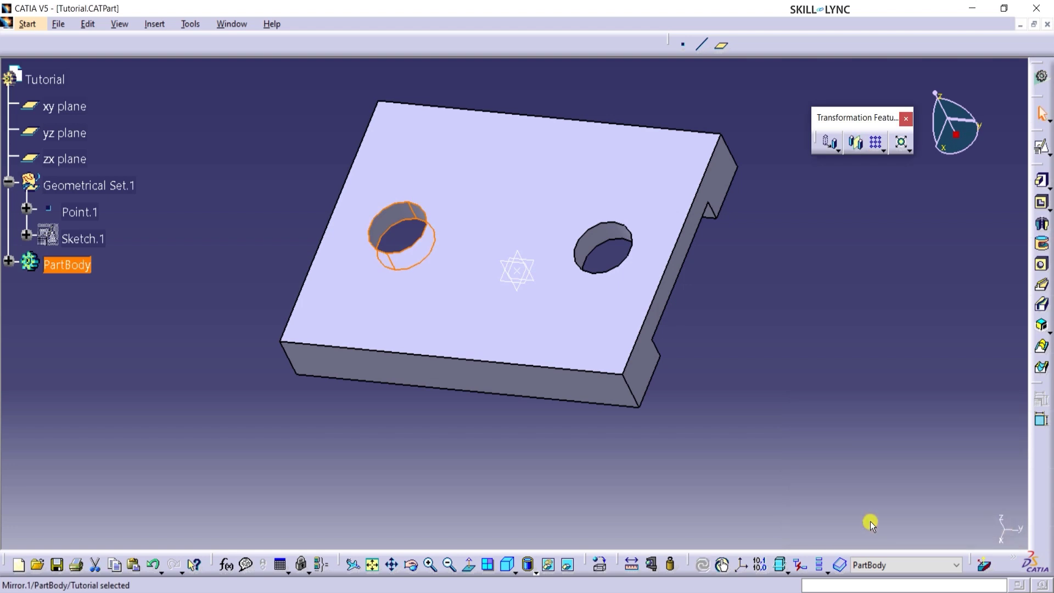
{"action": "left_click", "coordinate": [712, 312]}
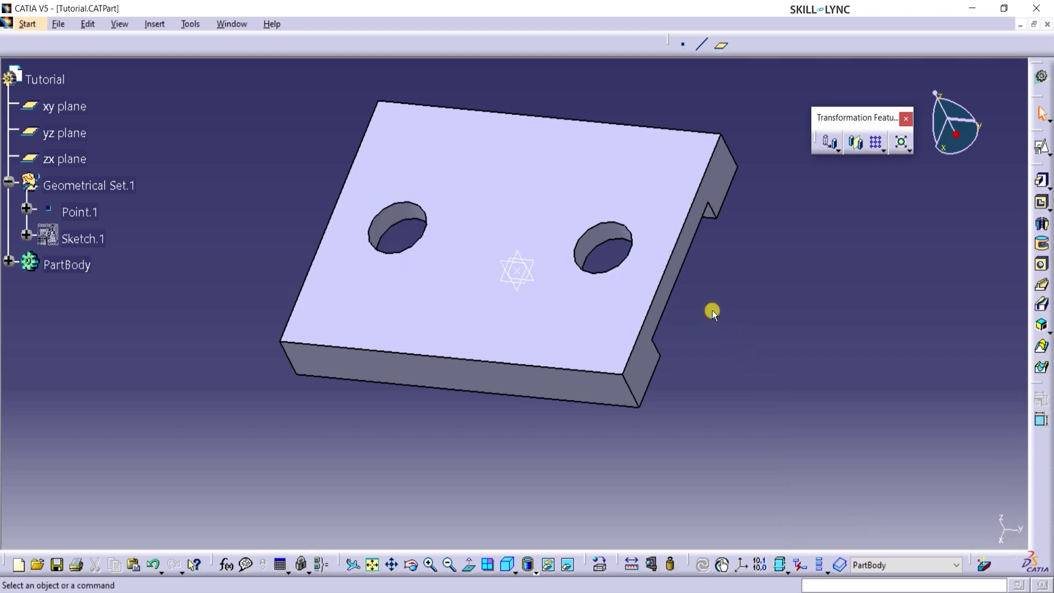
Expand the PartBody branch to list its features and make the specification tree active
{"action": "left_click", "coordinate": [9, 262]}
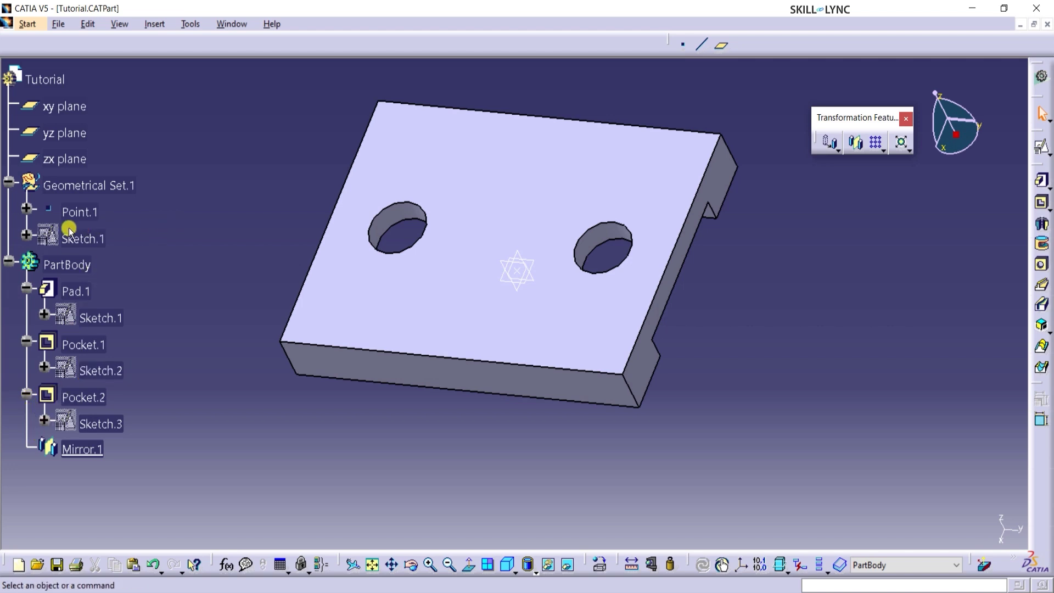
{"action": "left_click", "coordinate": [9, 236]}
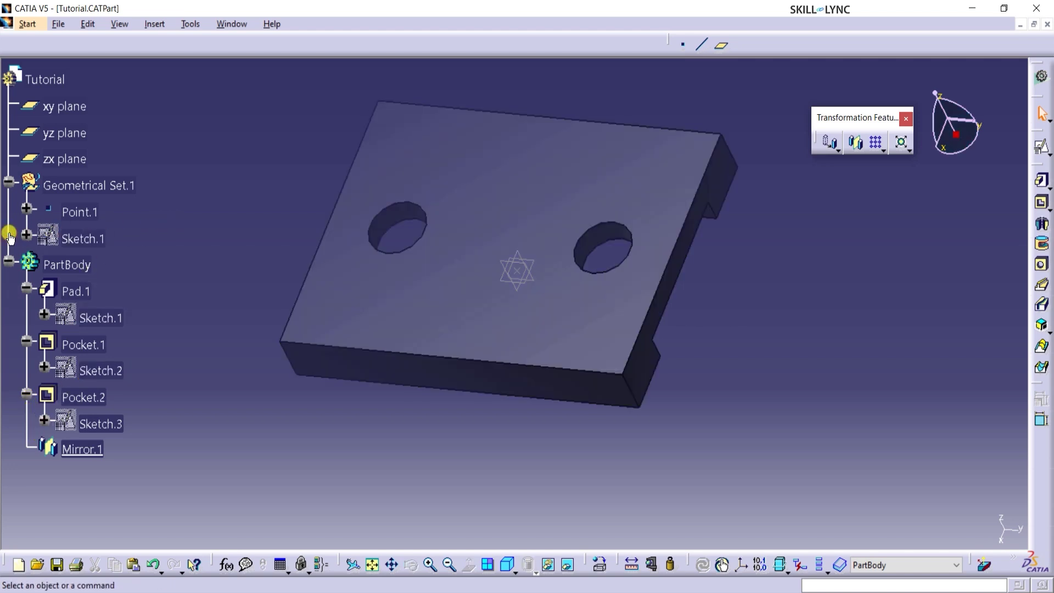
Hide the specification tree
{"action": "left_click", "coordinate": [126, 25]}
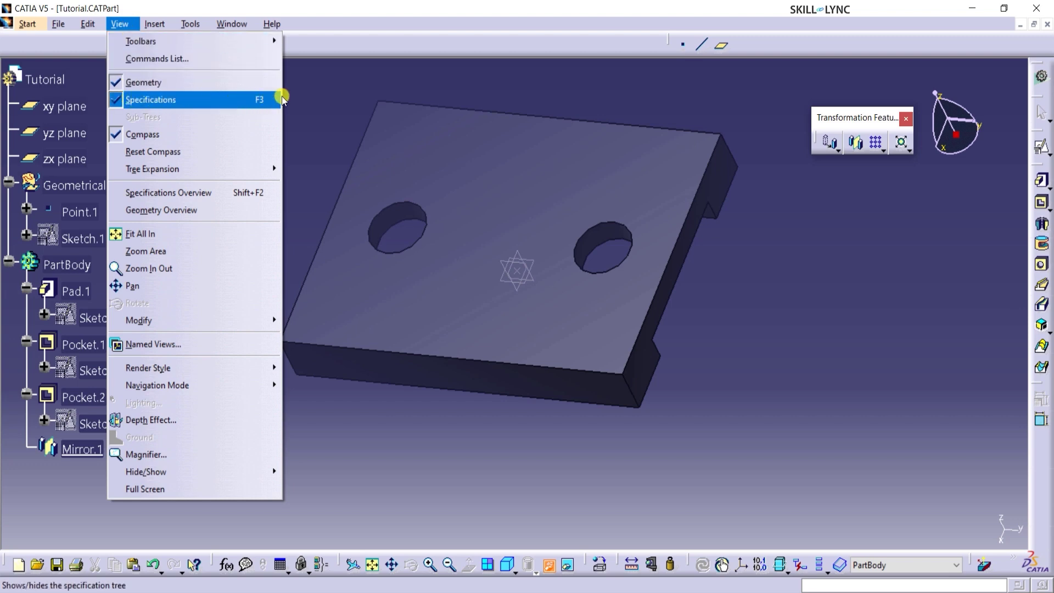
{"action": "left_click", "coordinate": [197, 101]}
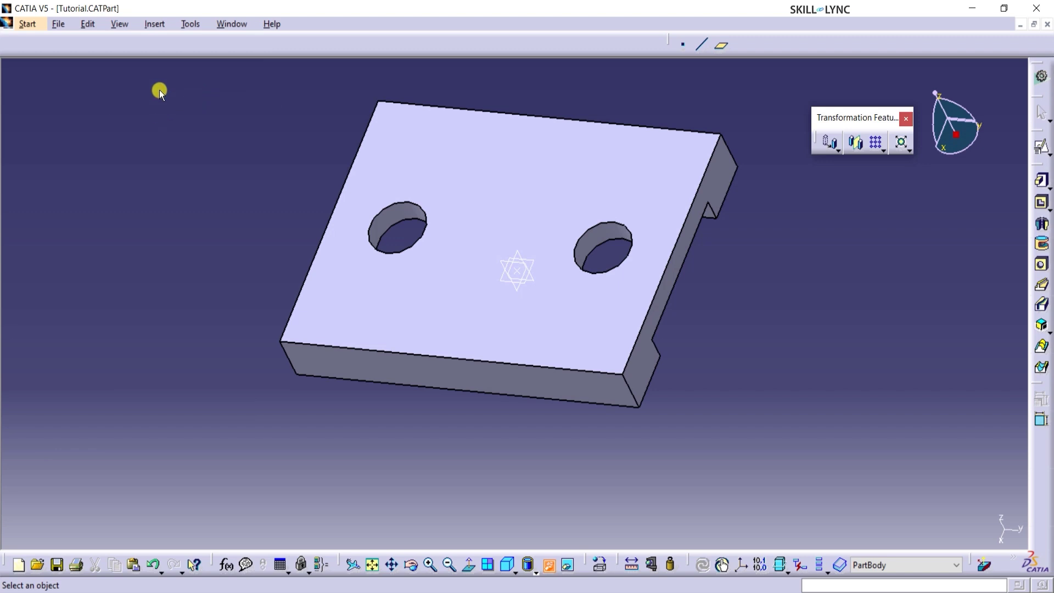
{"action": "left_click", "coordinate": [120, 24]}
{"action": "left_click", "coordinate": [292, 130]}
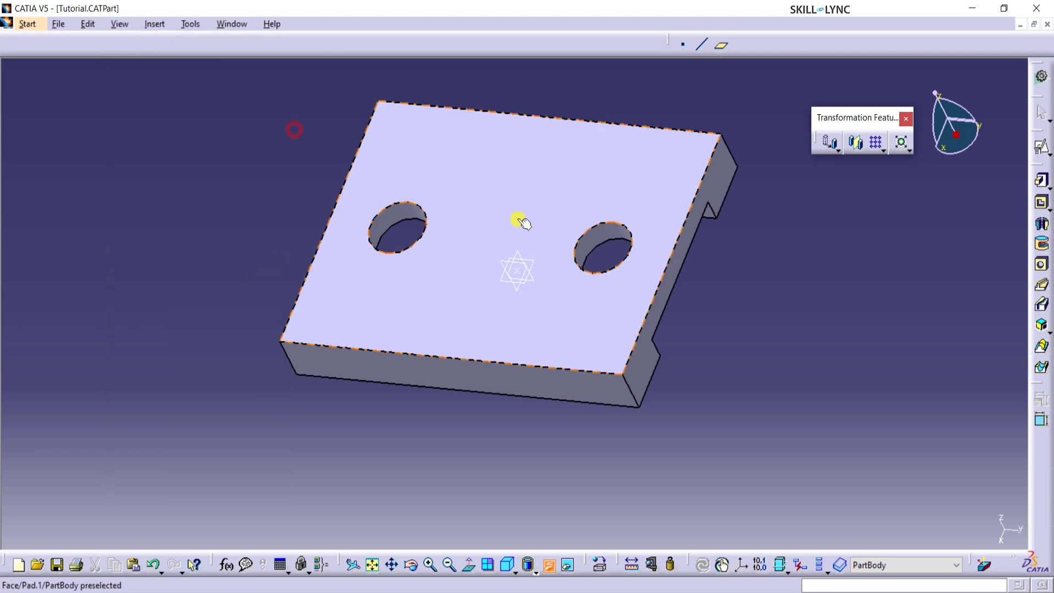
Redisplay the specification tree while viewing the hidden objects, and return to the visible space
{"action": "left_click", "coordinate": [568, 564]}
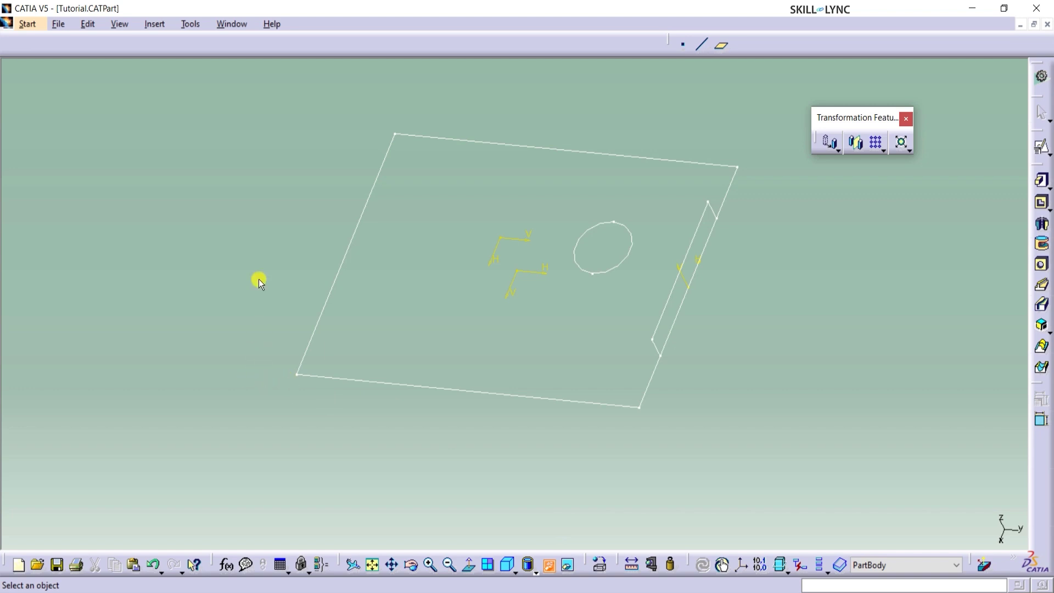
{"action": "left_click", "coordinate": [124, 25]}
{"action": "left_click", "coordinate": [137, 97]}
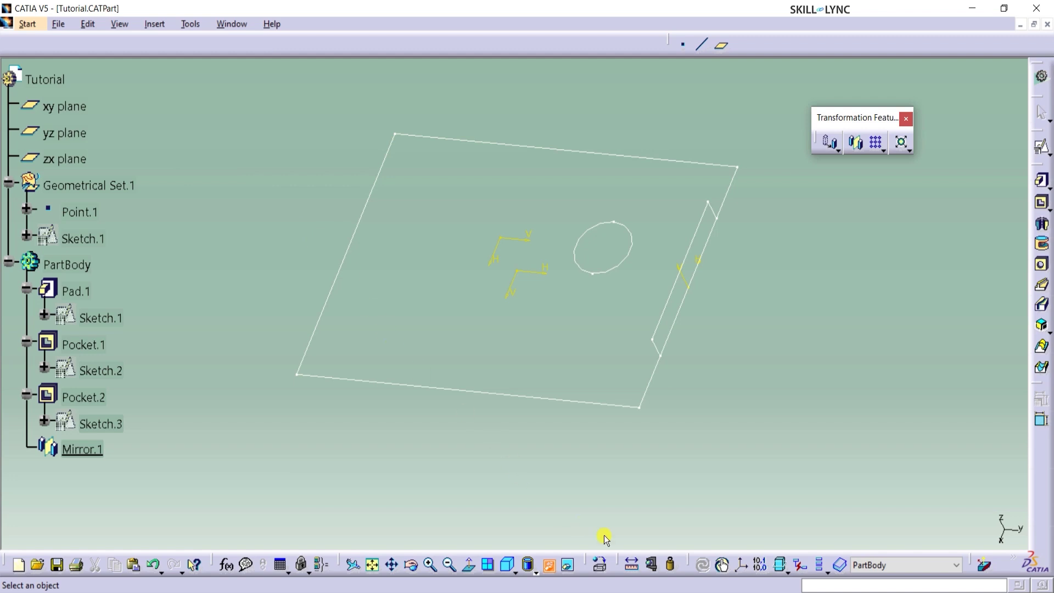
{"action": "left_click", "coordinate": [568, 563]}
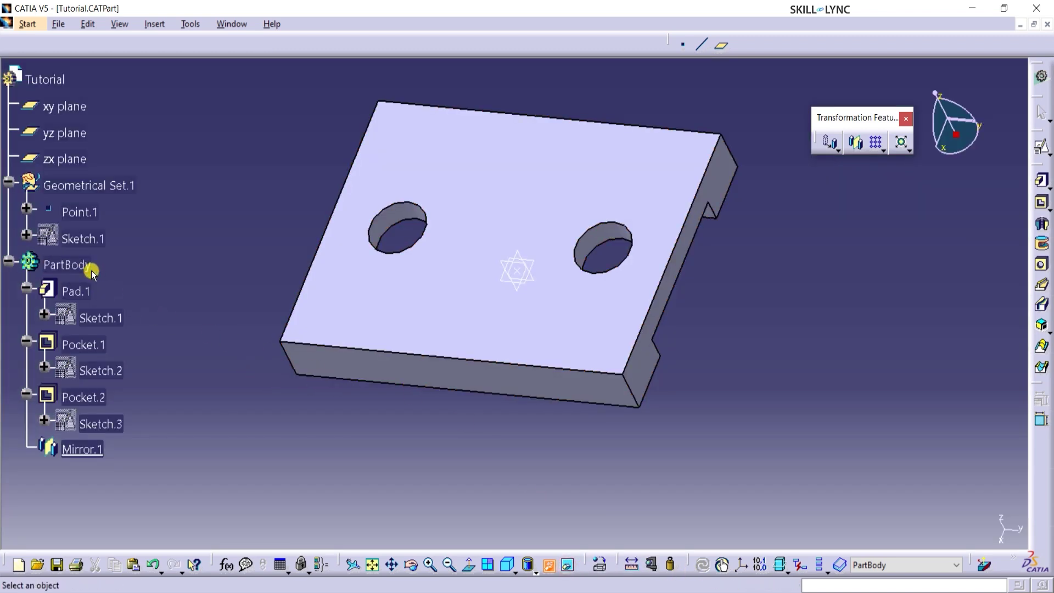
{"action": "scroll", "coordinate": [93, 270], "scroll_direction": "down", "scroll_amount": 3, "text": "ctrl"}
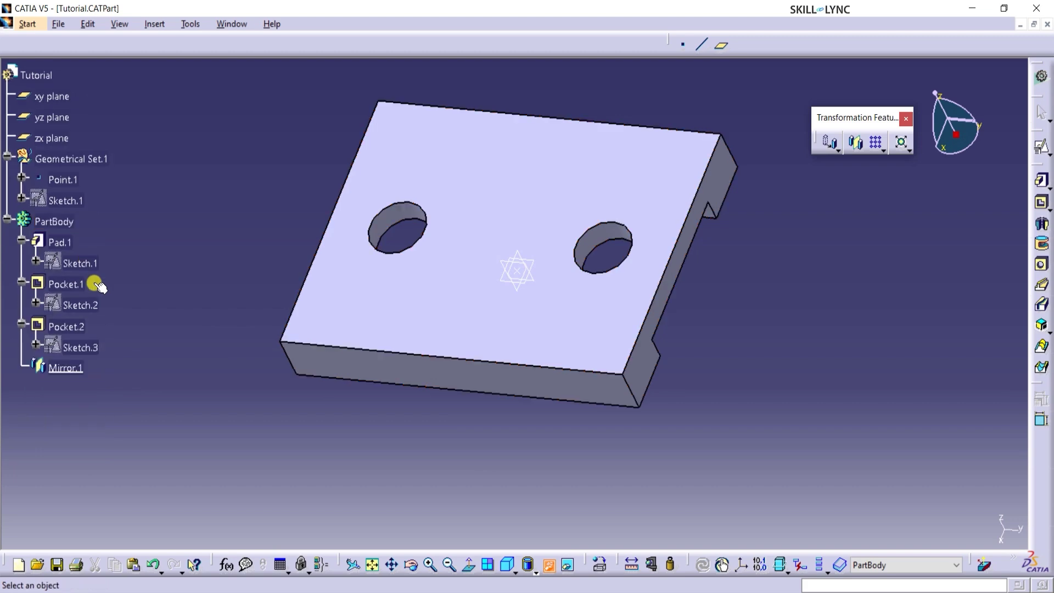
Create a positioned sketch on the zx plane with implicit origin and orientation
{"action": "scroll", "coordinate": [104, 297], "scroll_direction": "up", "scroll_amount": 3, "text": "ctrl"}
{"action": "scroll", "coordinate": [108, 303], "scroll_direction": "down", "scroll_amount": 3, "text": "ctrl"}
{"action": "scroll", "coordinate": [131, 317], "scroll_direction": "up", "scroll_amount": 4, "text": "ctrl"}
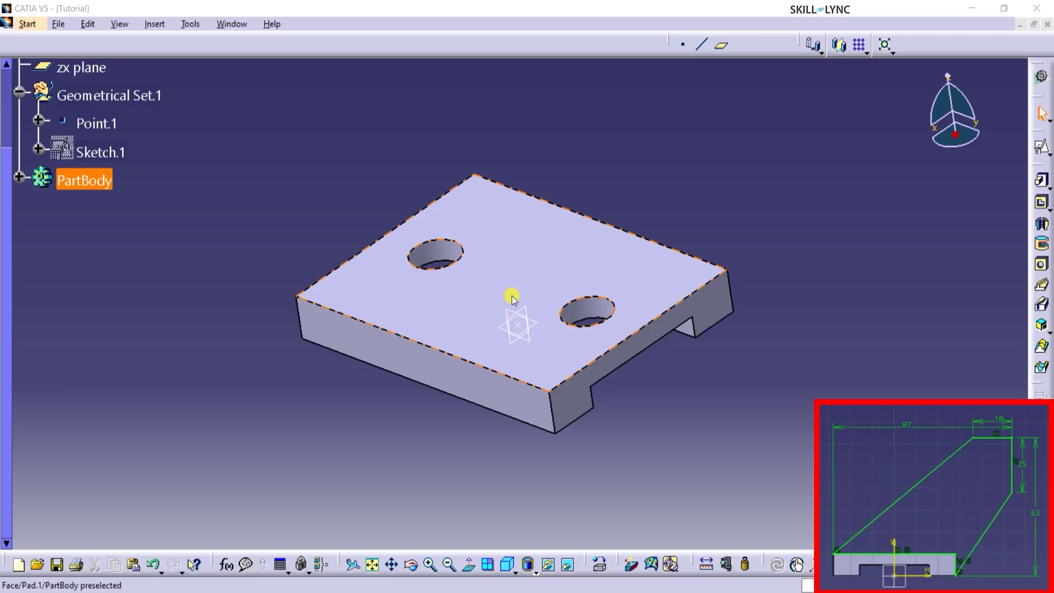
{"action": "left_click", "coordinate": [153, 256]}
{"action": "scroll", "coordinate": [142, 255], "scroll_direction": "up", "scroll_amount": 3}
{"action": "left_click", "coordinate": [65, 206]}
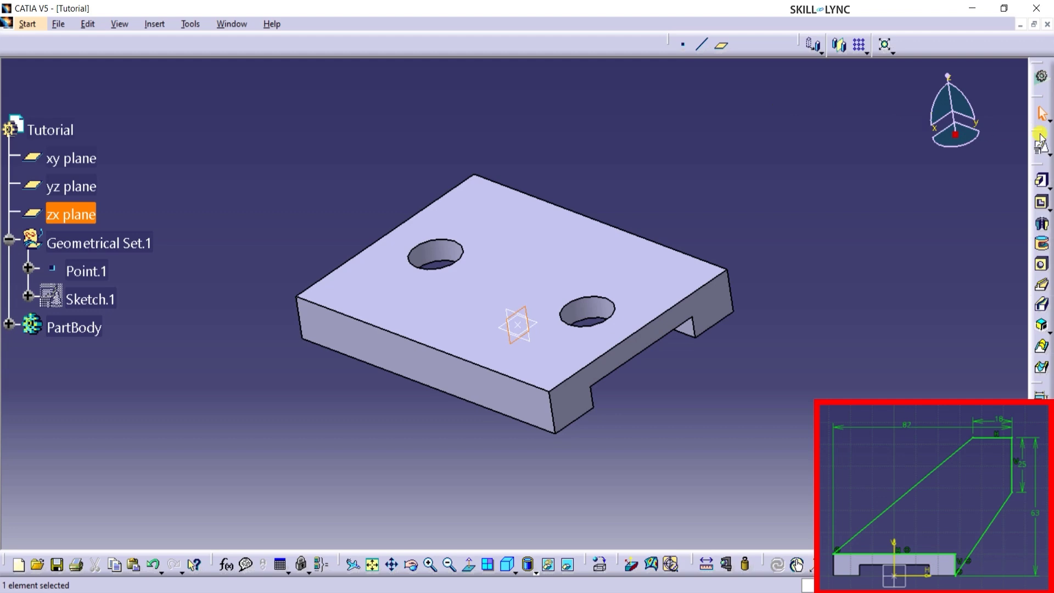
{"action": "left_click", "coordinate": [1040, 153]}
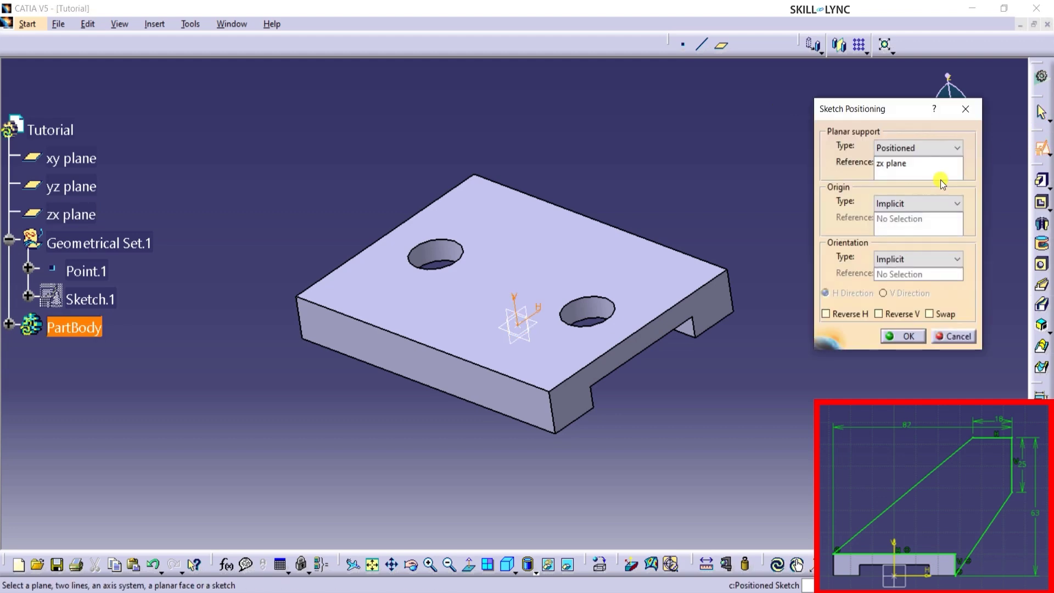
{"action": "left_click", "coordinate": [903, 335]}
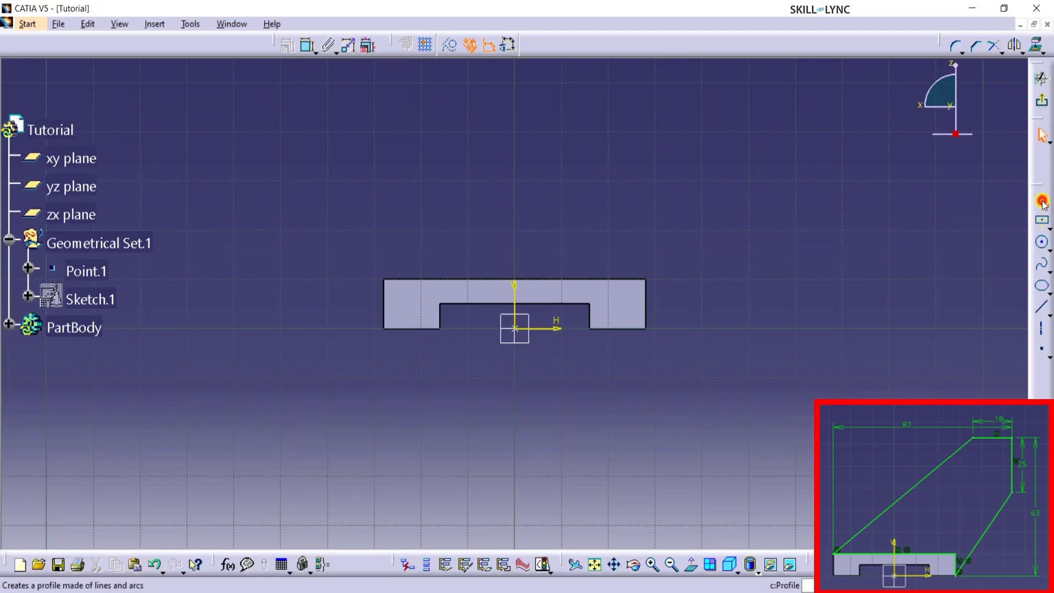
Sketch a closed six-line profile above the pad, its top line about 59 mm and upper-right vertical about 11 mm, enabling Snap to Point partway
{"action": "left_click", "coordinate": [1042, 202]}
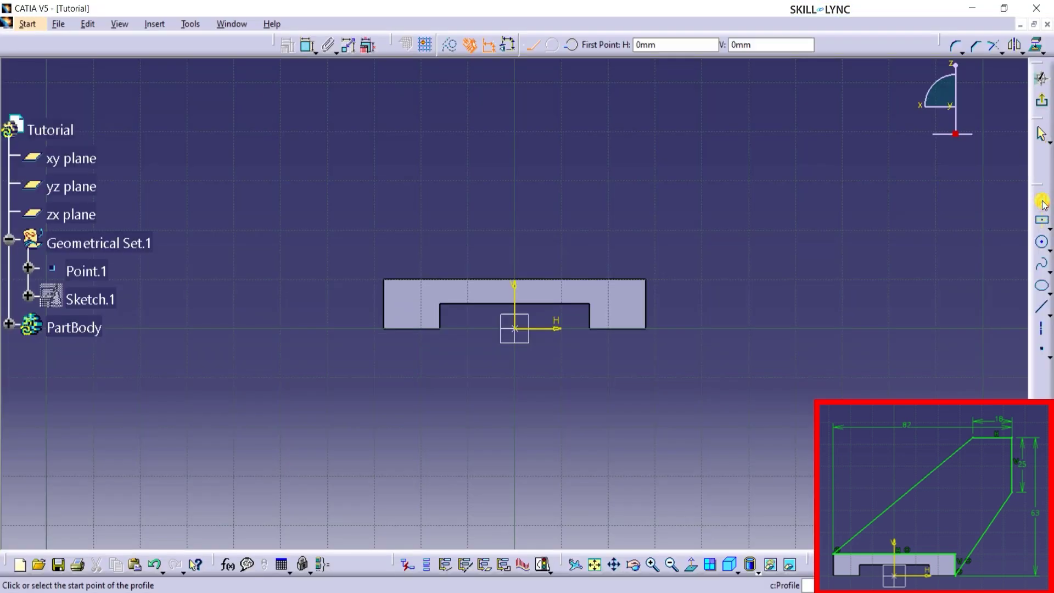
{"action": "left_click", "coordinate": [385, 271]}
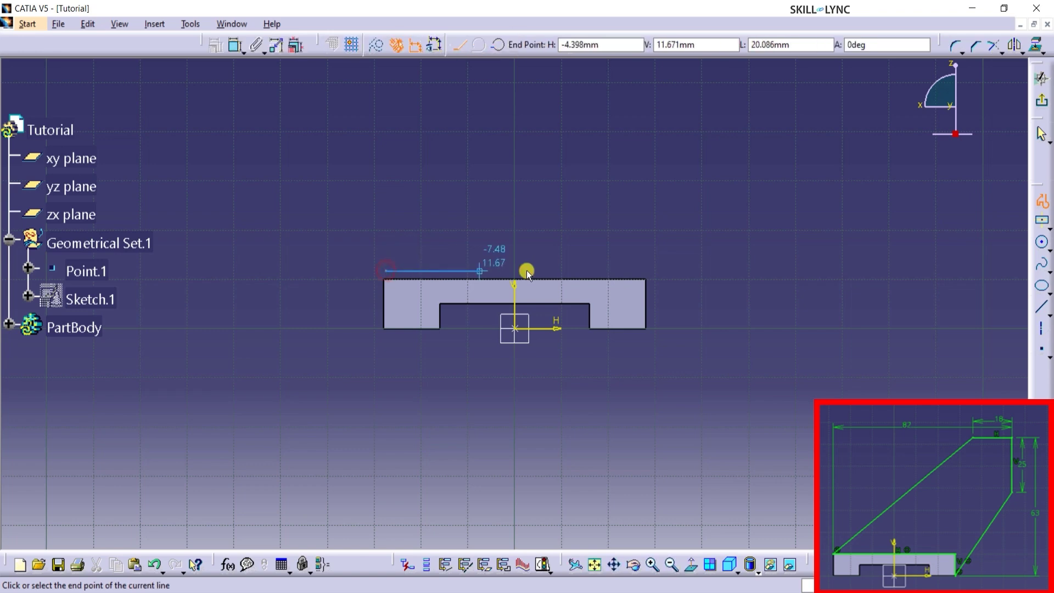
{"action": "left_click", "coordinate": [651, 270]}
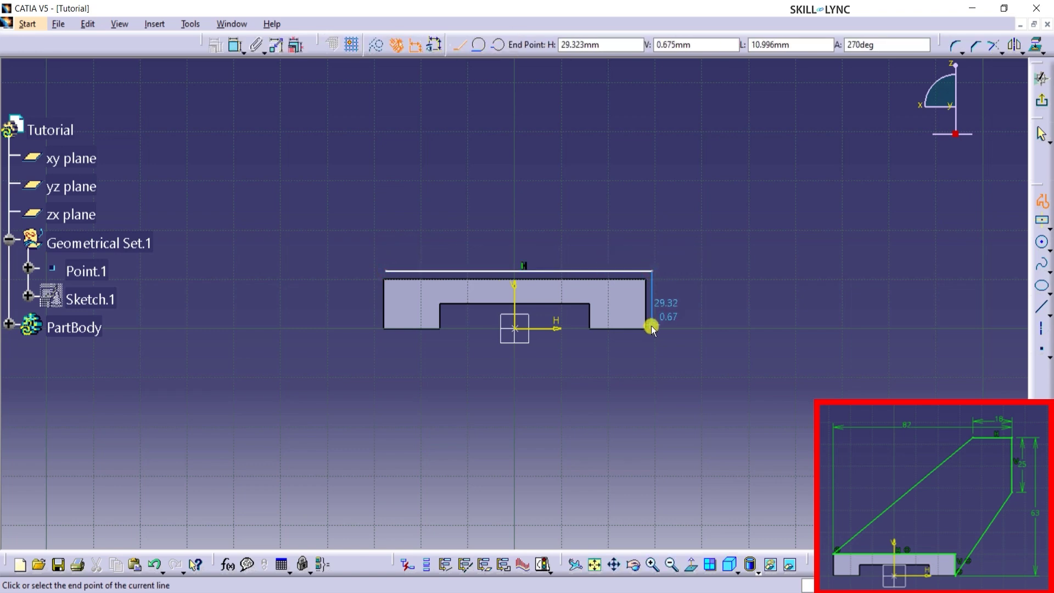
{"action": "left_click", "coordinate": [651, 328]}
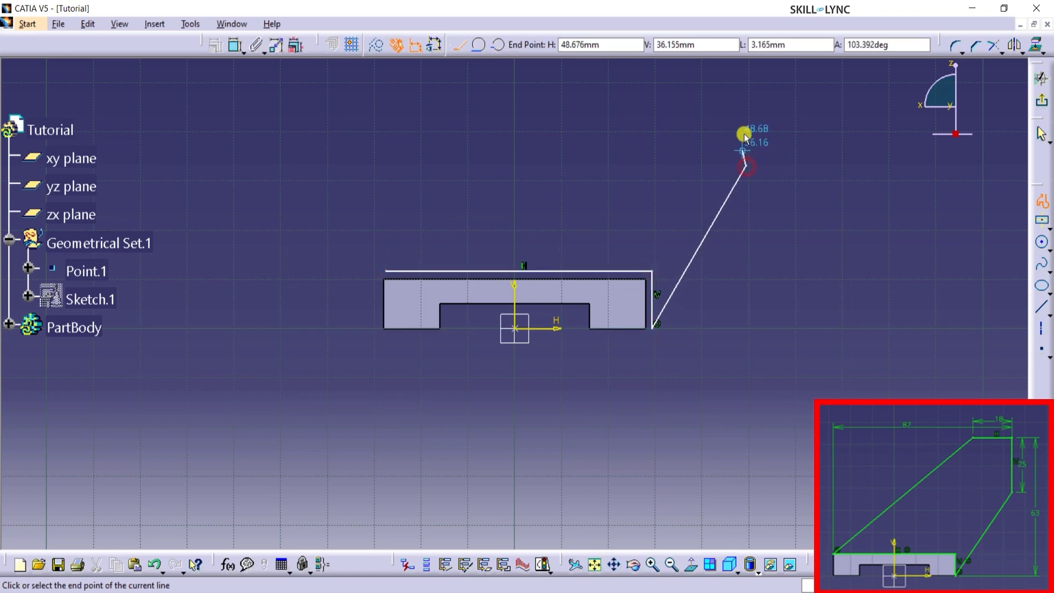
{"action": "left_click", "coordinate": [745, 112]}
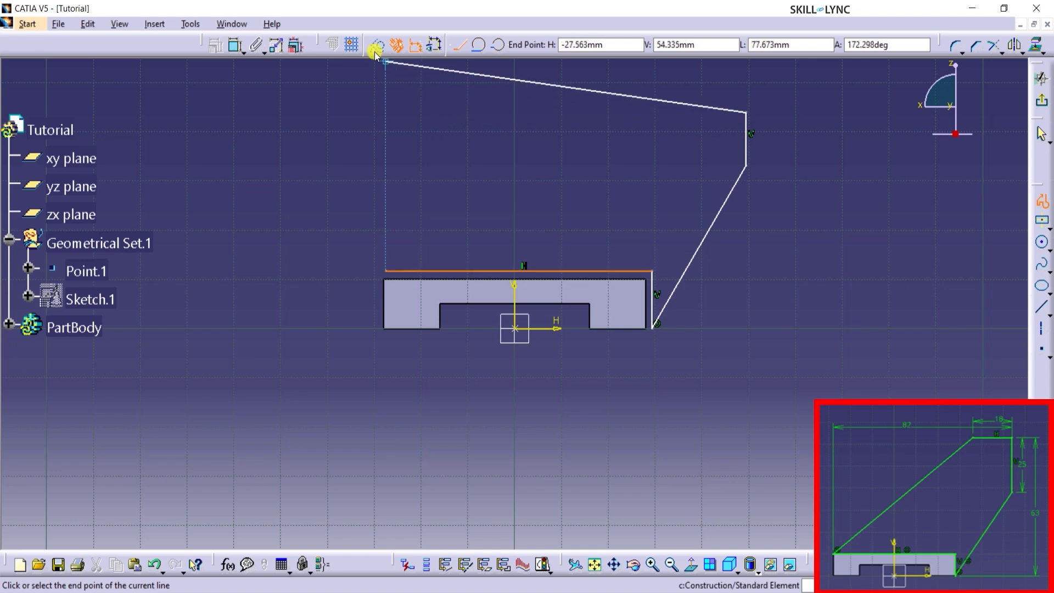
{"action": "left_click", "coordinate": [351, 44]}
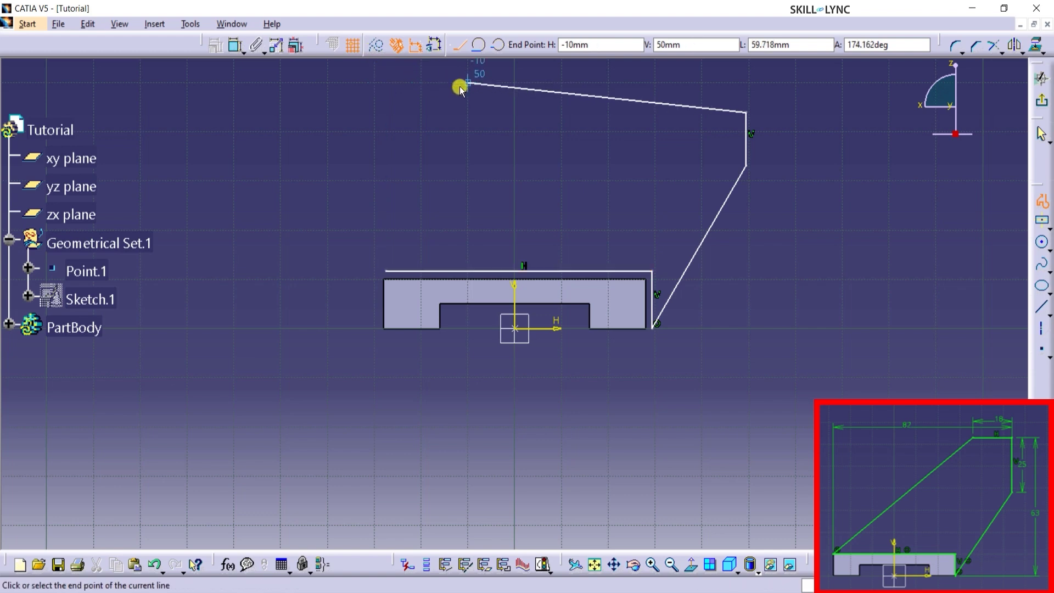
{"action": "left_click", "coordinate": [467, 100]}
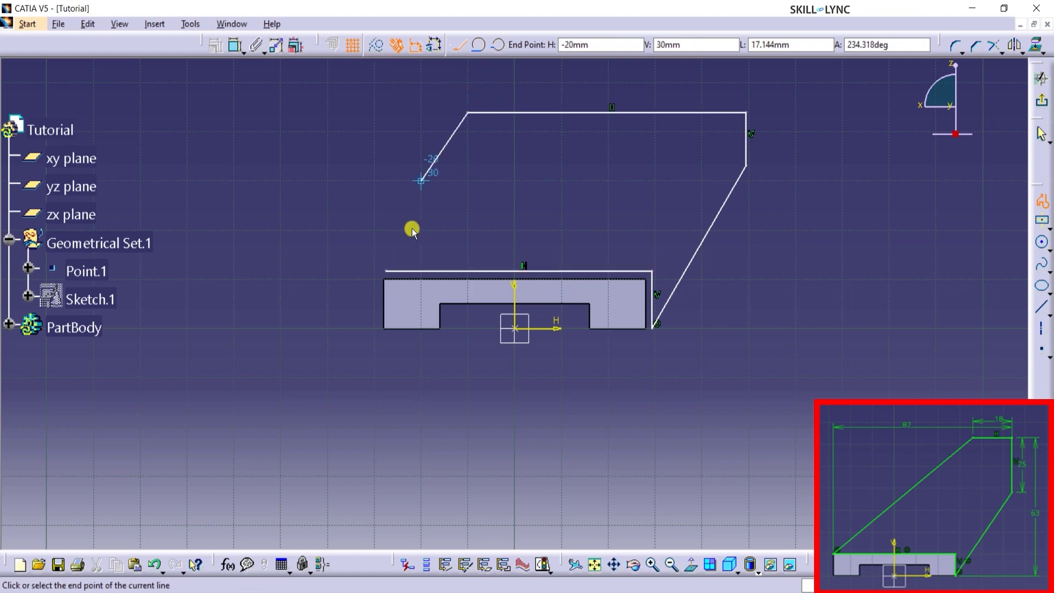
{"action": "left_click", "coordinate": [385, 269]}
{"action": "left_click", "coordinate": [504, 212]}
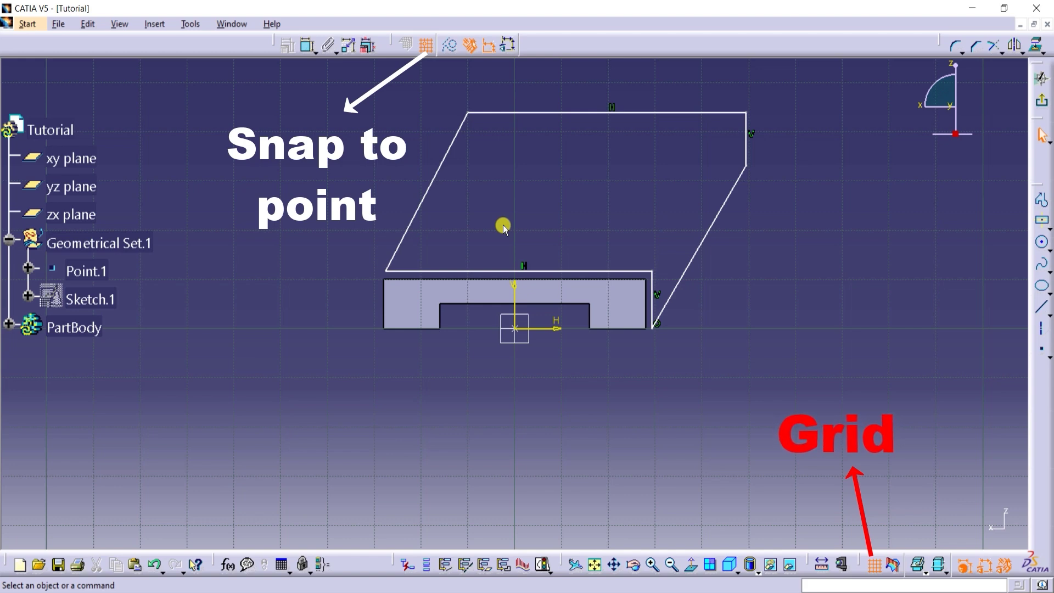
Constrain the profile's lower horizontal line coincident with the pad's top edge
{"action": "left_click", "coordinate": [467, 279]}
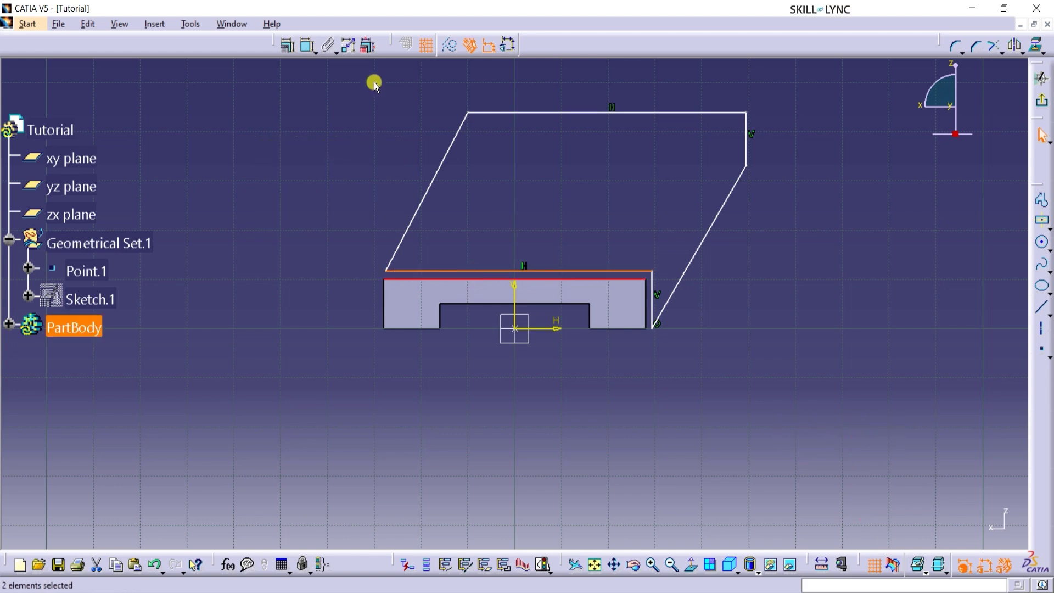
{"action": "left_click", "coordinate": [308, 45]}
{"action": "left_click", "coordinate": [961, 373]}
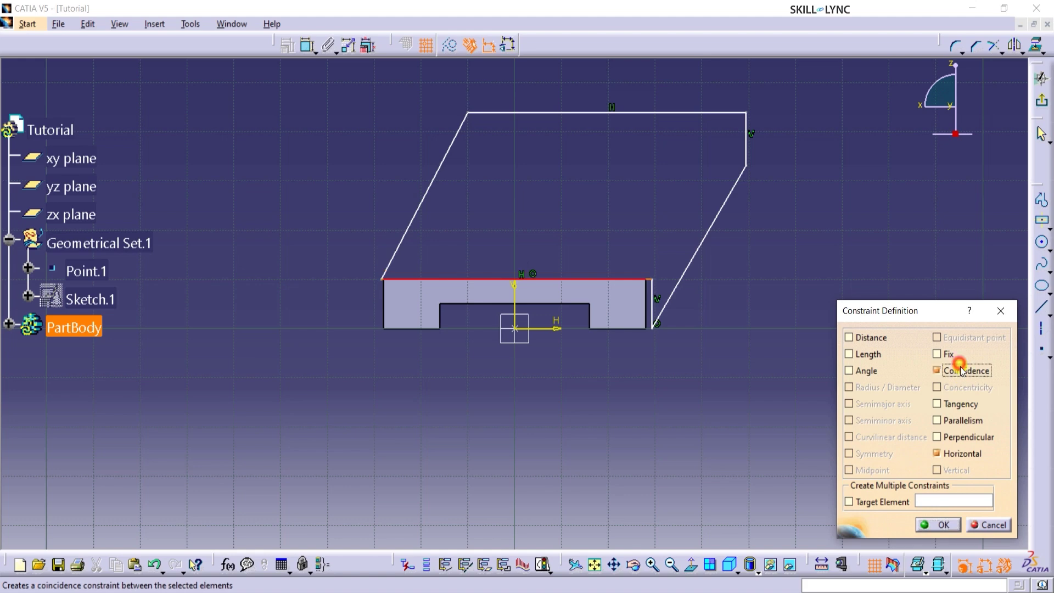
{"action": "left_click", "coordinate": [941, 524]}
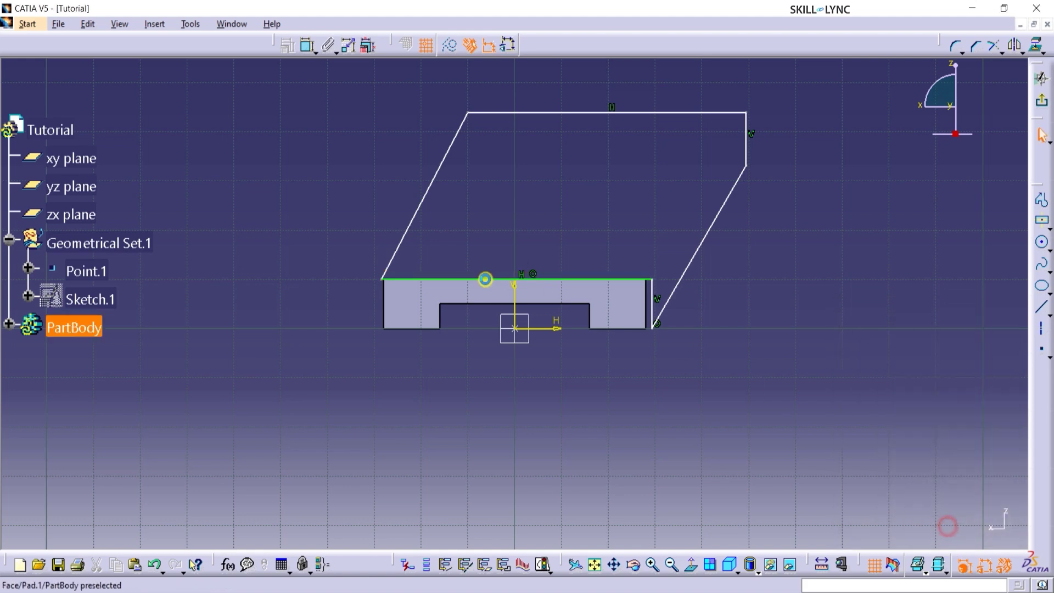
Constrain the profile's lower-left corner coincident with the pad's left edge
{"action": "left_click", "coordinate": [381, 280]}
{"action": "left_click", "coordinate": [379, 296], "text": "ctrl"}
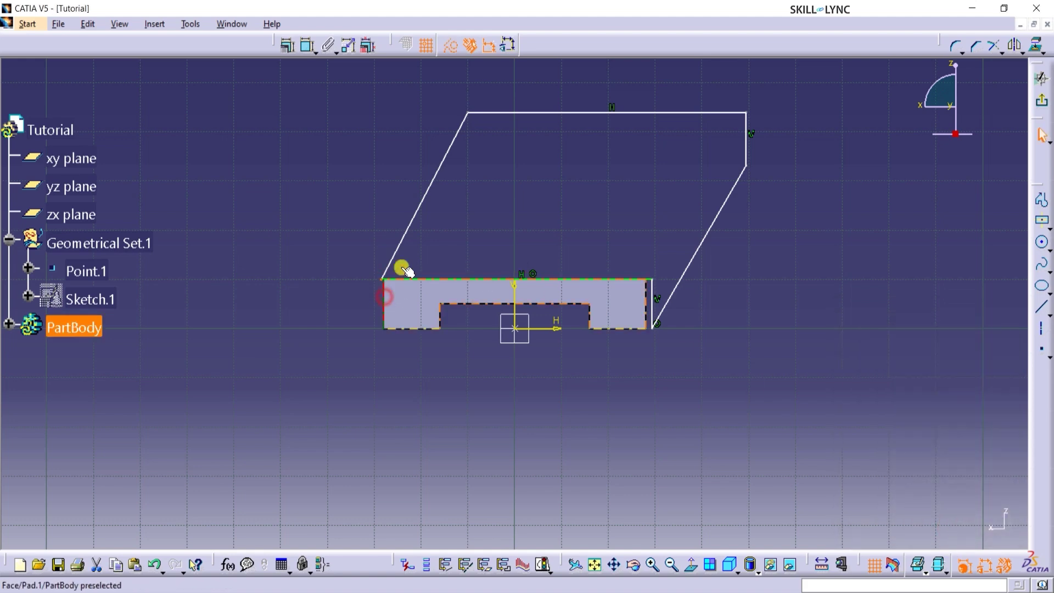
{"action": "left_click", "coordinate": [287, 46]}
{"action": "left_click", "coordinate": [940, 367]}
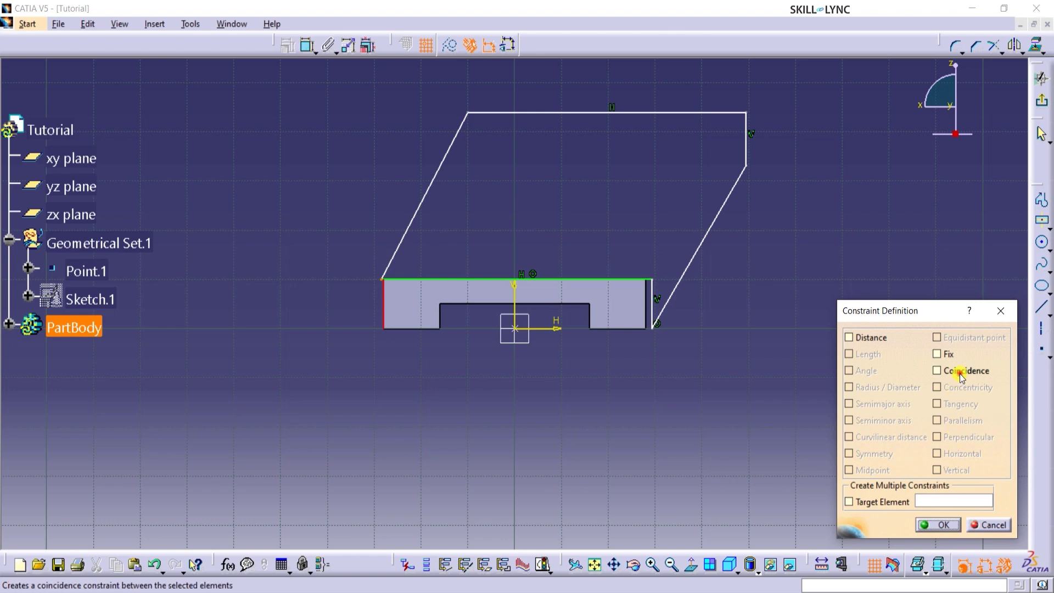
{"action": "left_click", "coordinate": [940, 525]}
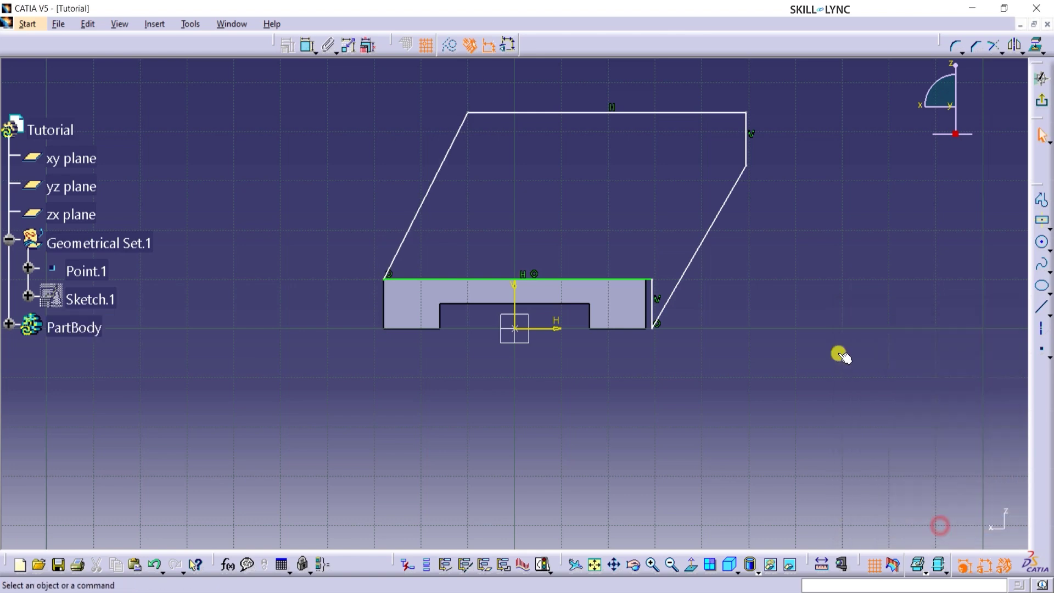
Constrain the profile's short lower vertical line coincident with the pad's right edge
{"action": "left_click", "coordinate": [650, 316], "text": "ctrl"}
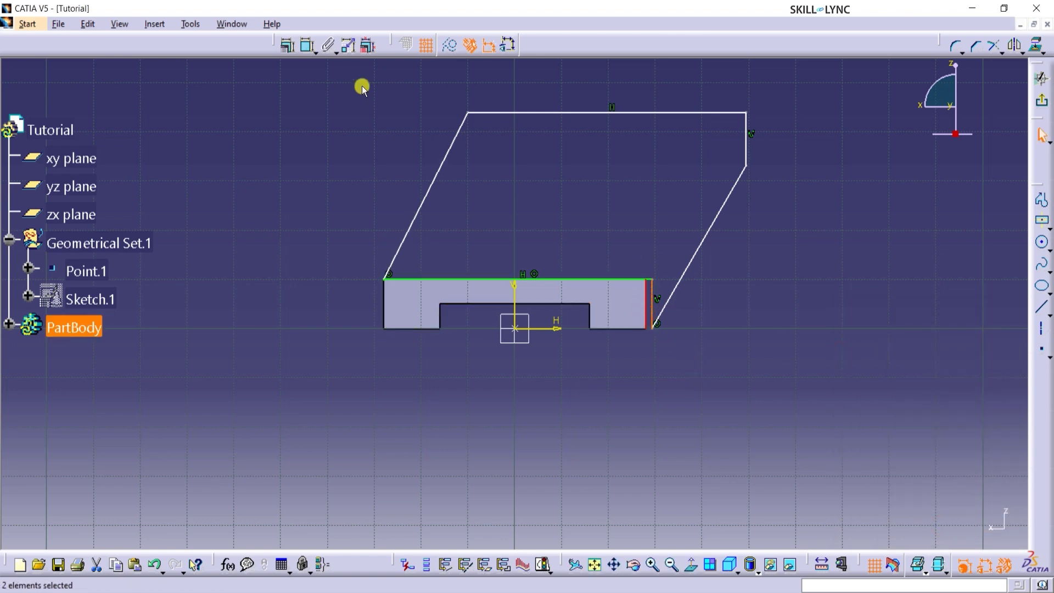
{"action": "left_click", "coordinate": [287, 46]}
{"action": "left_click", "coordinate": [959, 372]}
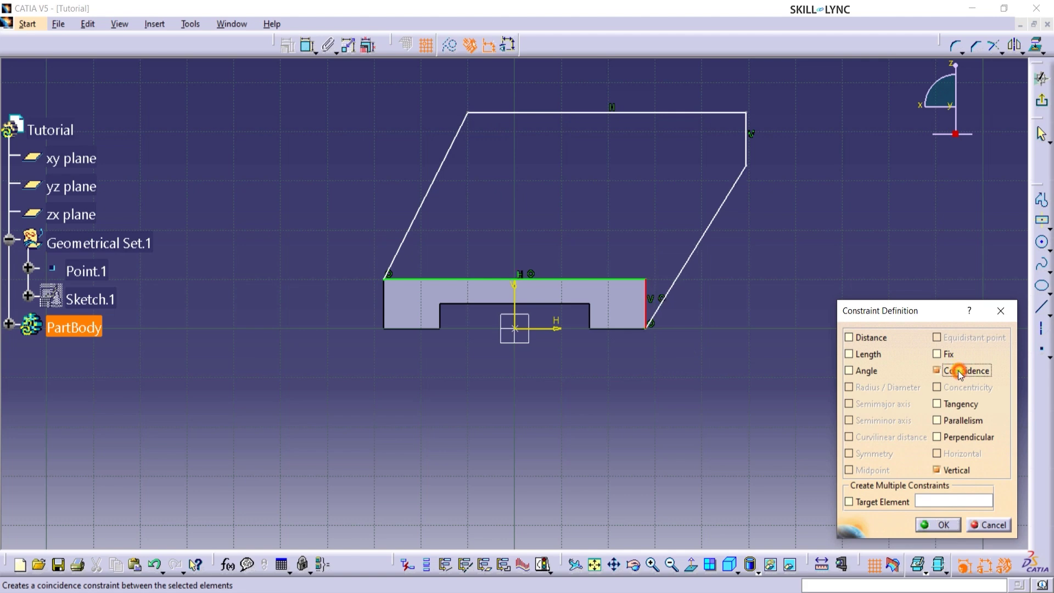
{"action": "left_click", "coordinate": [938, 524]}
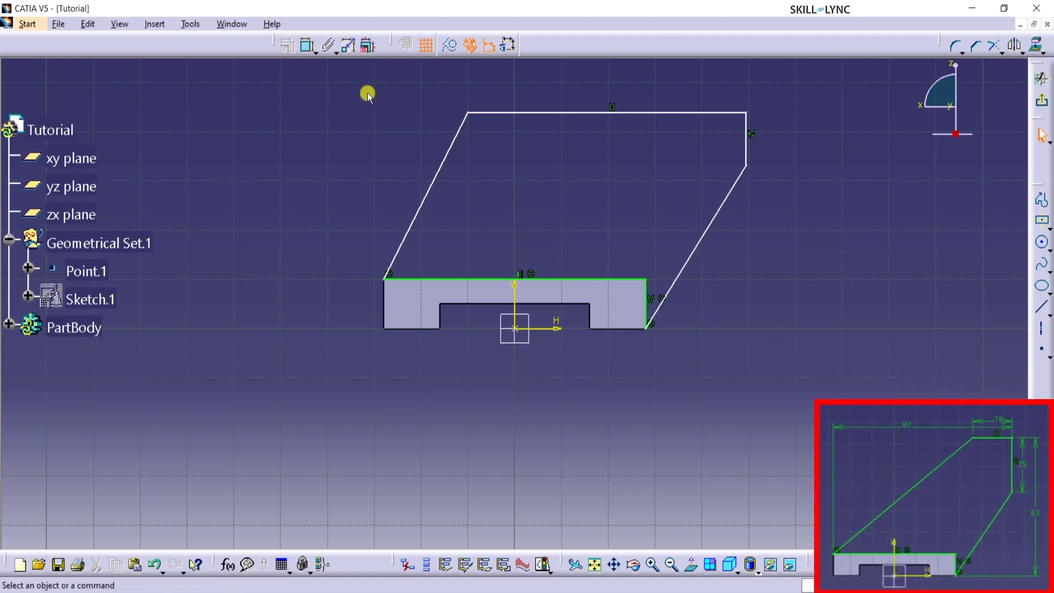
Dimension the profile's upper-right vertical line and set its length to 25 mm
{"action": "left_click", "coordinate": [307, 47]}
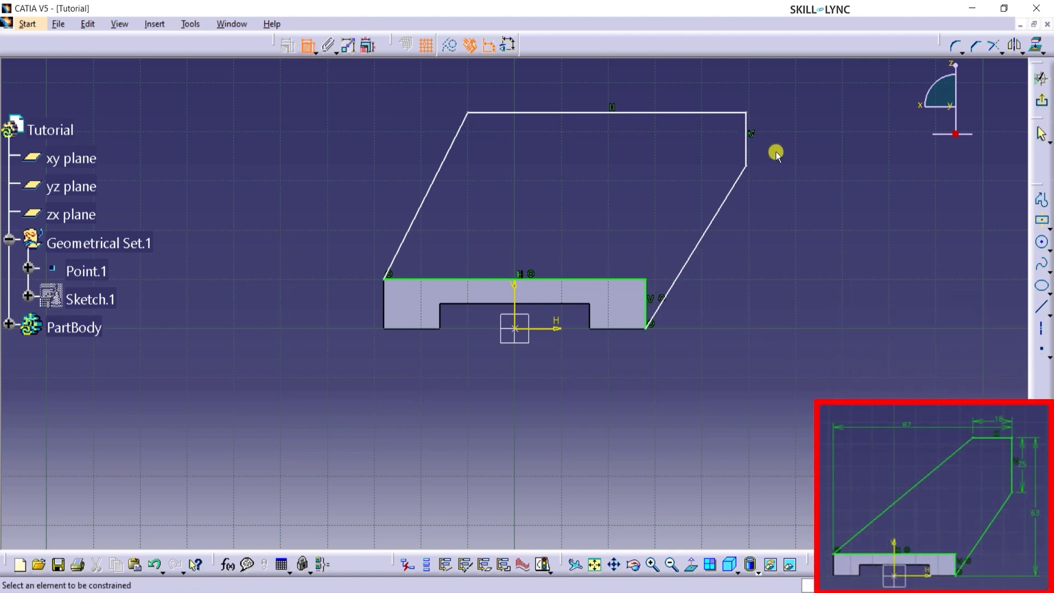
{"action": "left_click", "coordinate": [746, 147]}
{"action": "left_click", "coordinate": [804, 135]}
{"action": "double_click", "coordinate": [804, 135]}
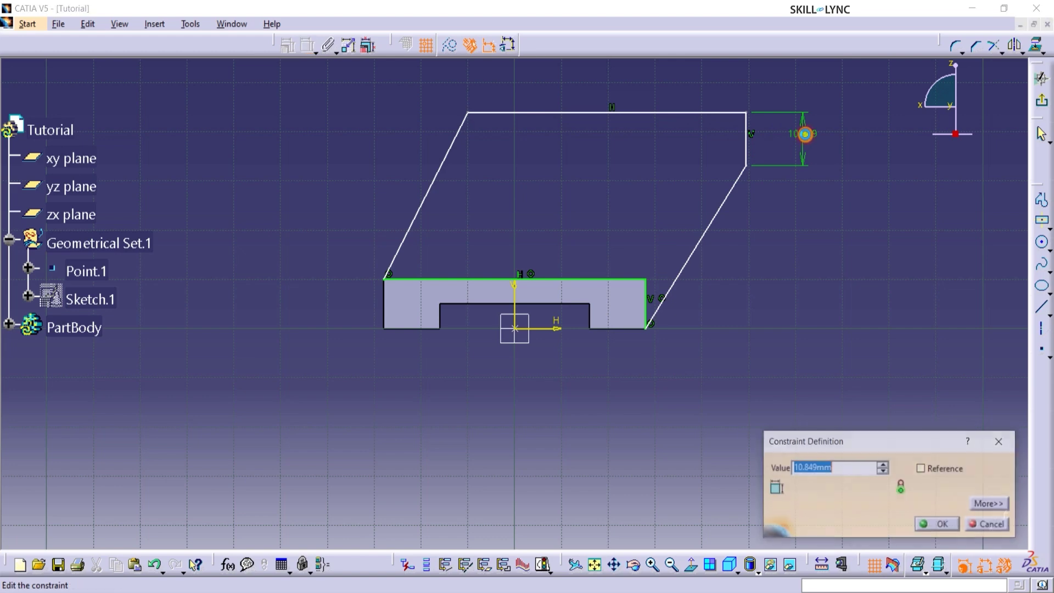
{"action": "type", "text": "25"}
{"action": "key", "text": "Return"}
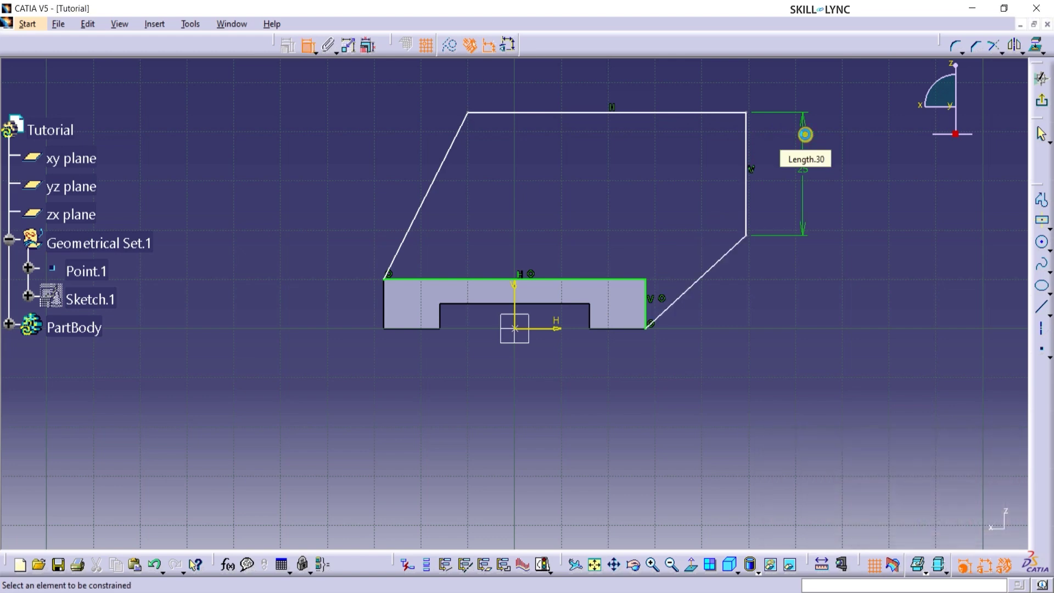
Dimension the height from the pad's lower-right corner to the profile's top line and set it to 63 mm
{"action": "left_click", "coordinate": [680, 113]}
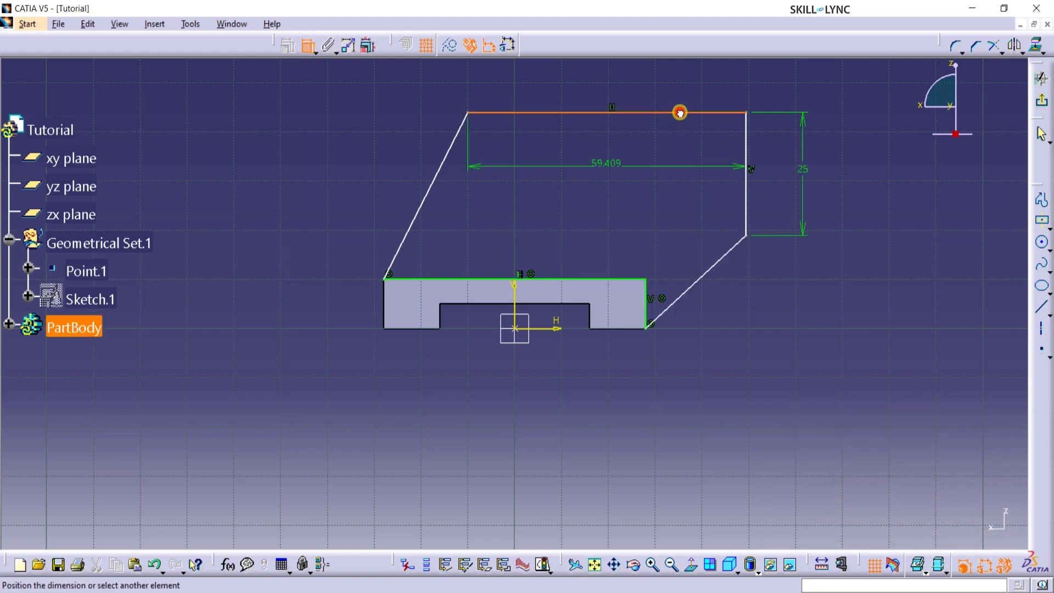
{"action": "left_click", "coordinate": [646, 328]}
{"action": "left_click", "coordinate": [839, 217]}
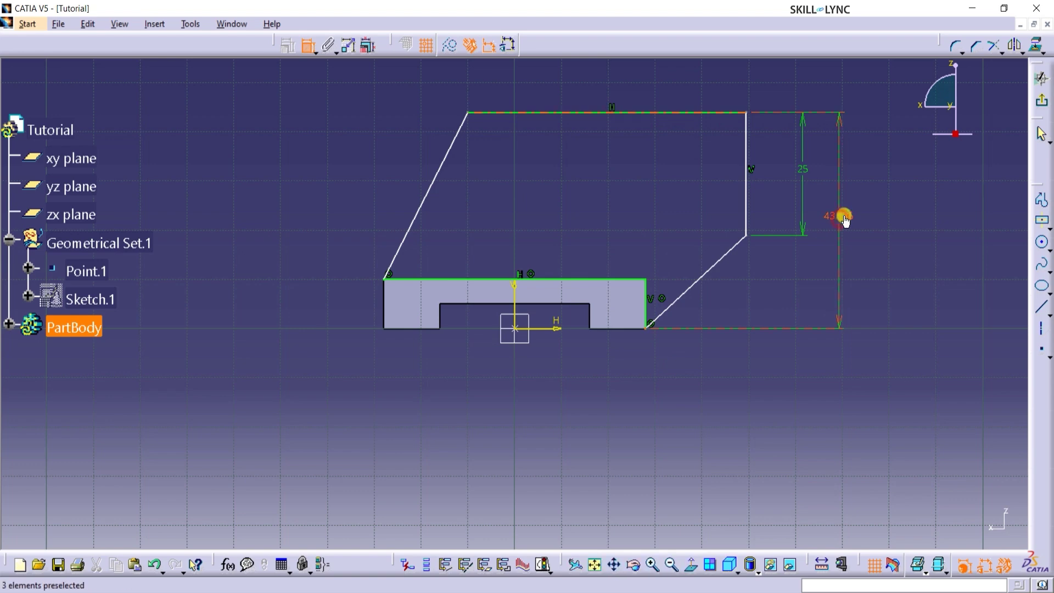
{"action": "double_click", "coordinate": [840, 214]}
{"action": "type", "text": "63"}
{"action": "key", "text": "Return"}
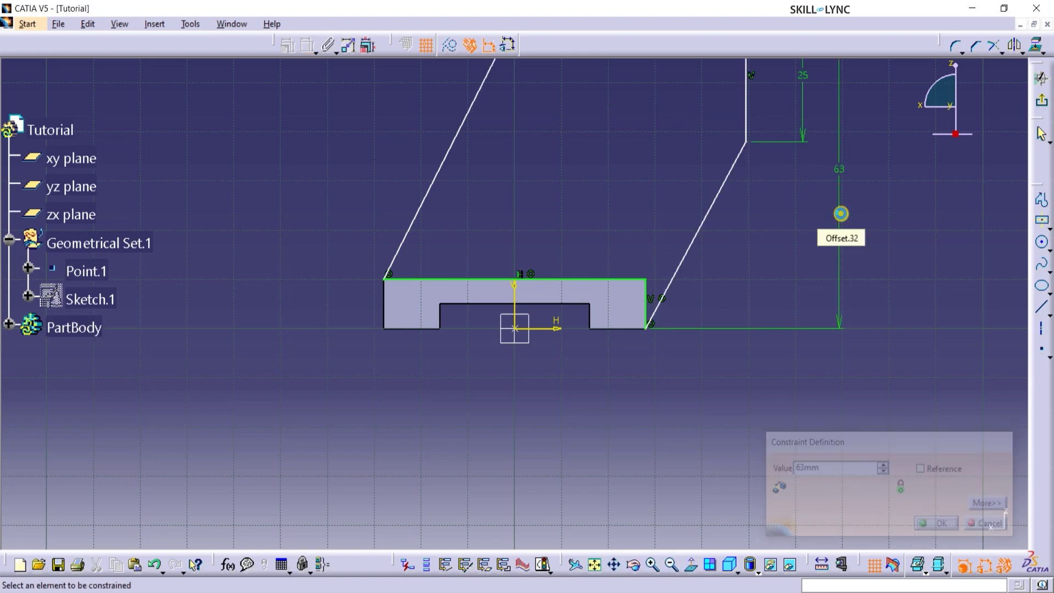
Dimension the profile's top horizontal line and set its length to 18 mm
{"action": "middle_click_drag", "start_coordinate": [858, 226], "coordinate": [854, 297], "text": "ctrl"}
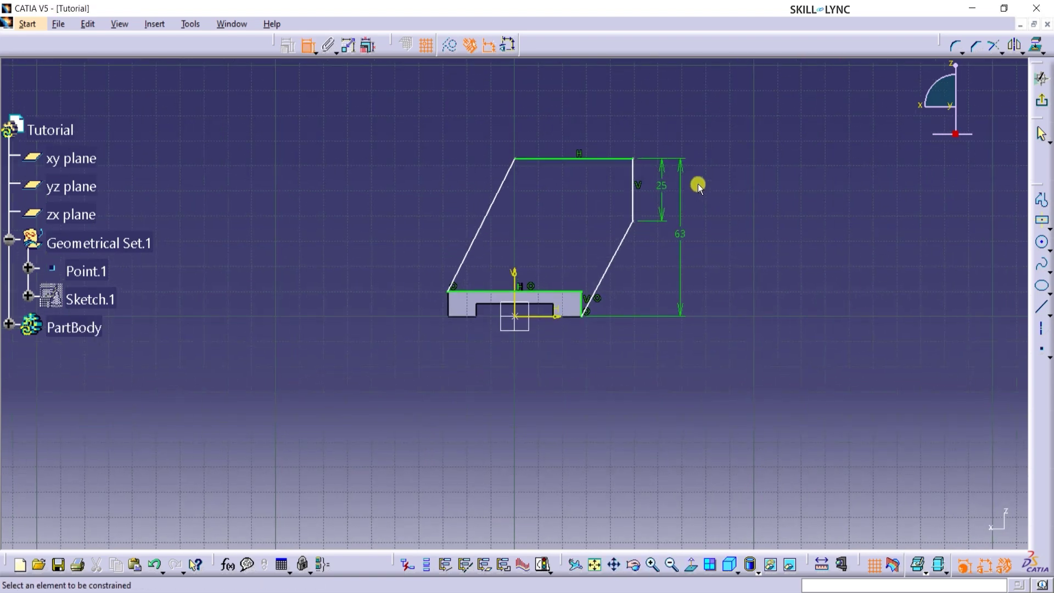
{"action": "left_click", "coordinate": [620, 160]}
{"action": "left_click", "coordinate": [589, 117]}
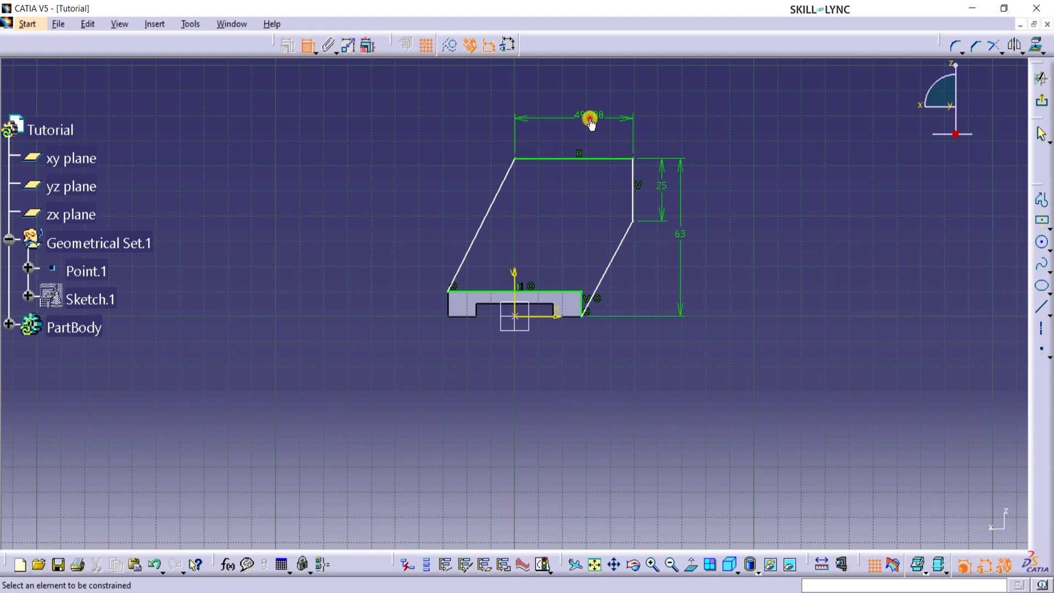
{"action": "double_click", "coordinate": [589, 119]}
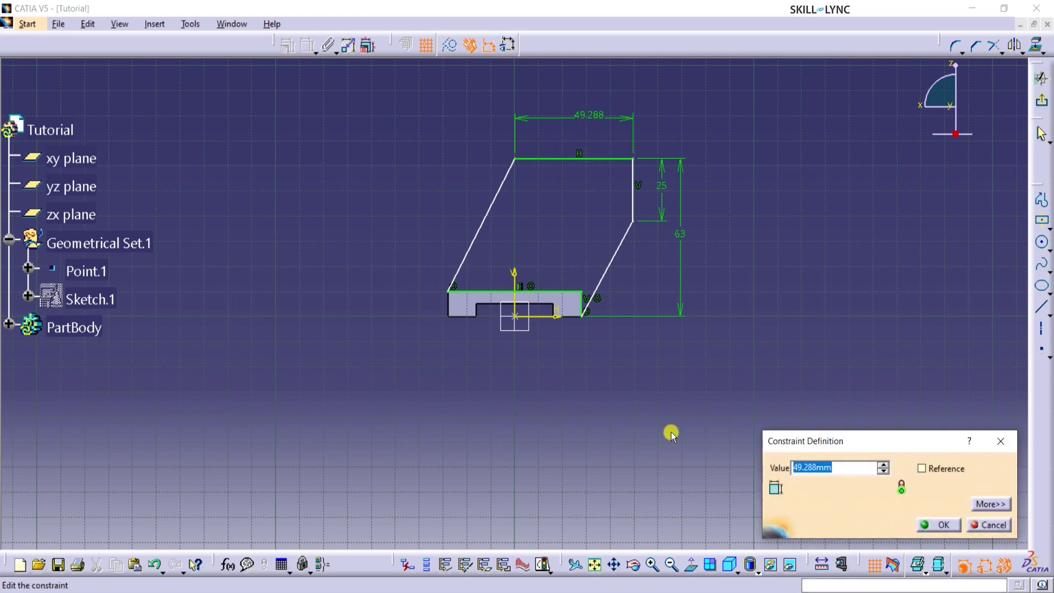
{"action": "type", "text": "18"}
{"action": "key", "text": "Return"}
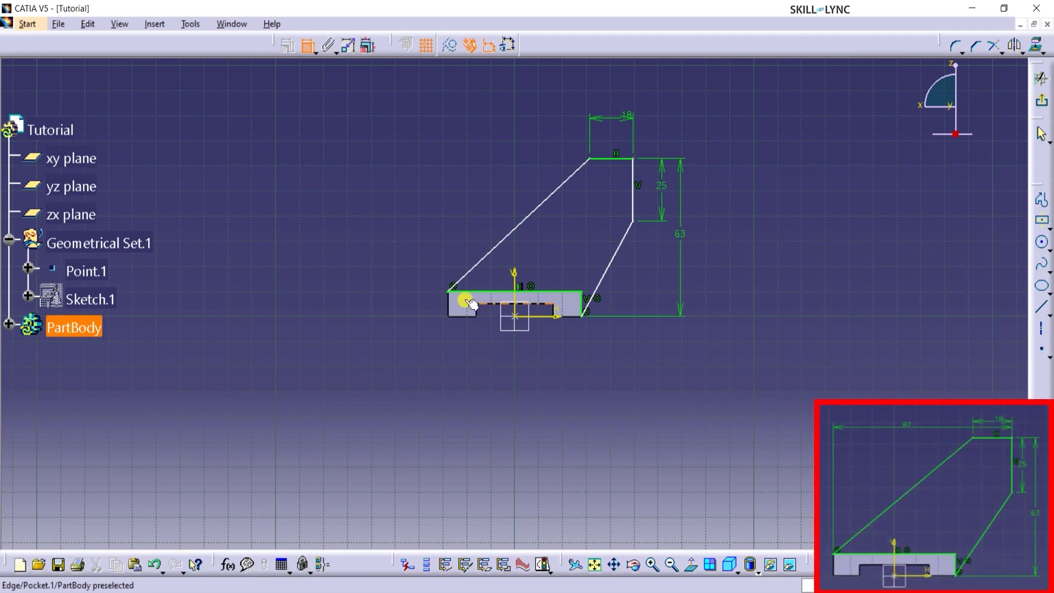
Dimension the horizontal distance from the profile's lower-left corner to its upper-right vertical line and set it to 82 mm
{"action": "left_click", "coordinate": [632, 195]}
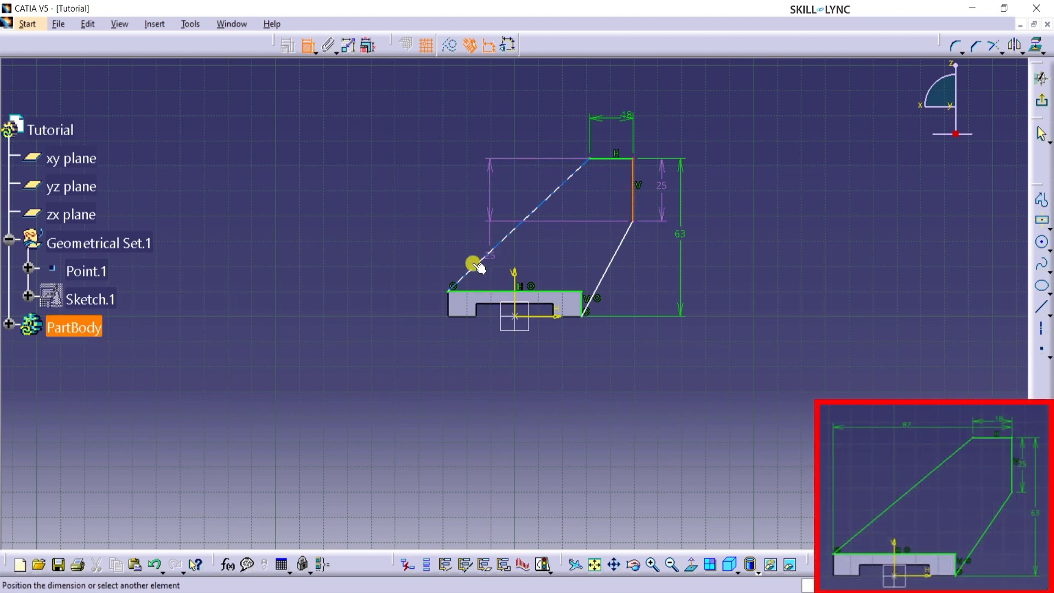
{"action": "left_click", "coordinate": [448, 291]}
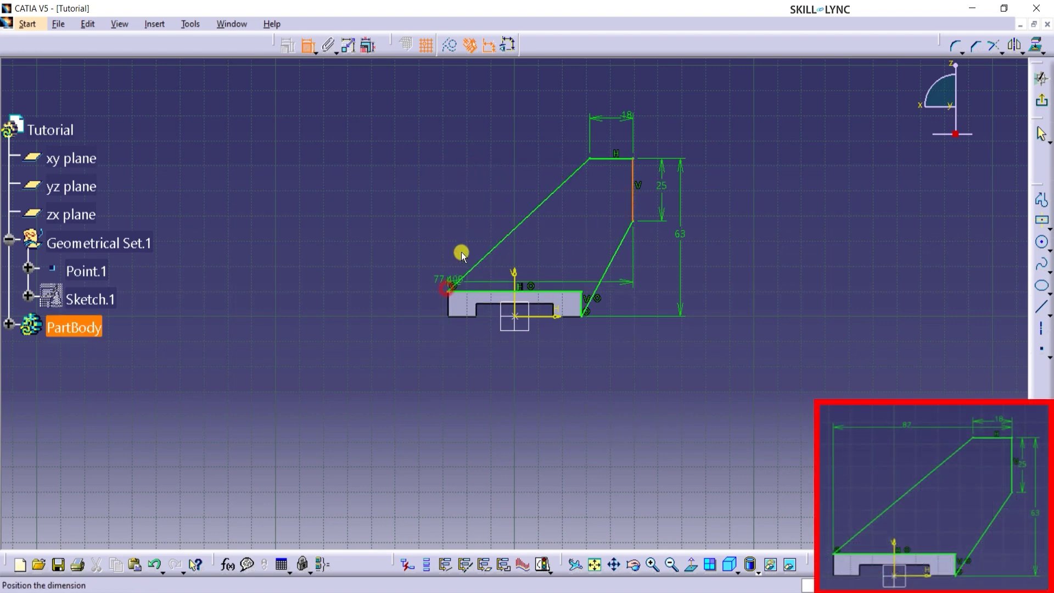
{"action": "left_click", "coordinate": [530, 98]}
{"action": "double_click", "coordinate": [531, 96]}
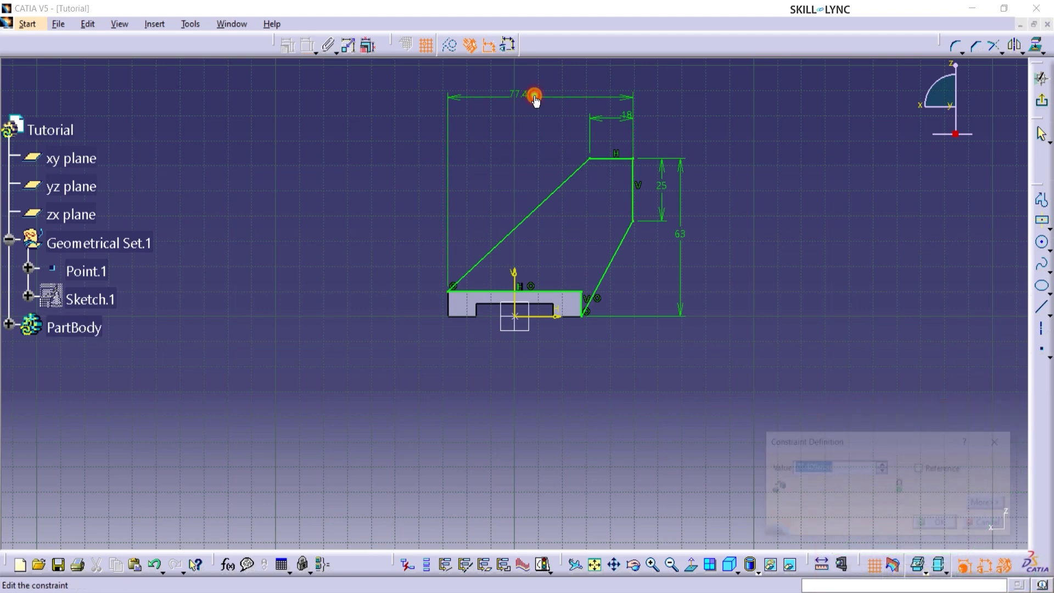
{"action": "type", "text": "82"}
{"action": "key", "text": "Return"}
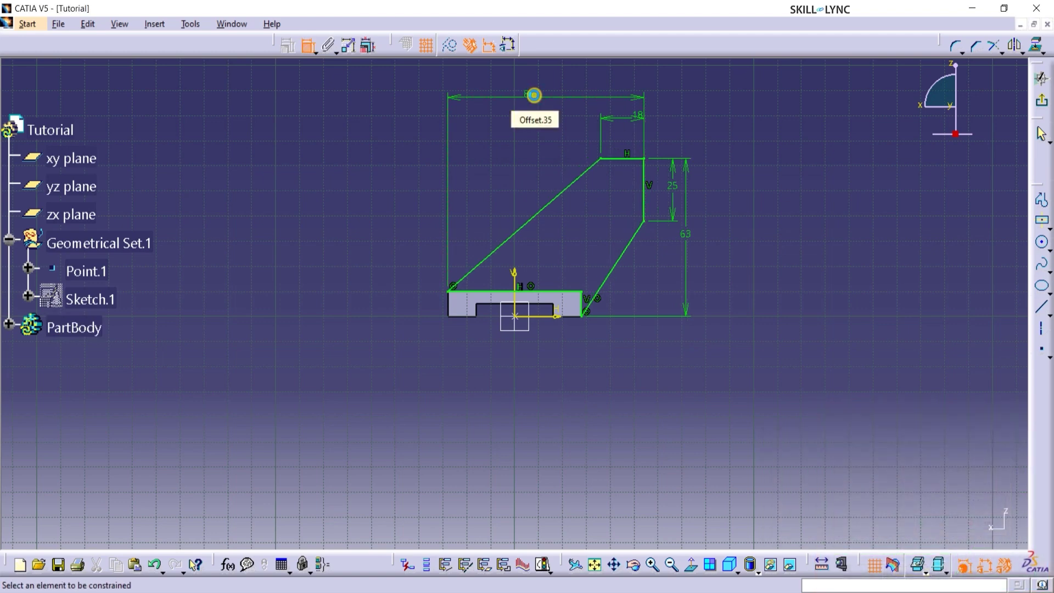
Exit the sketch and extrude the slanted support profile as a pad with a dimension length of 6 mm and mirrored extent
{"action": "middle_click_drag", "start_coordinate": [545, 379], "coordinate": [546, 400]}
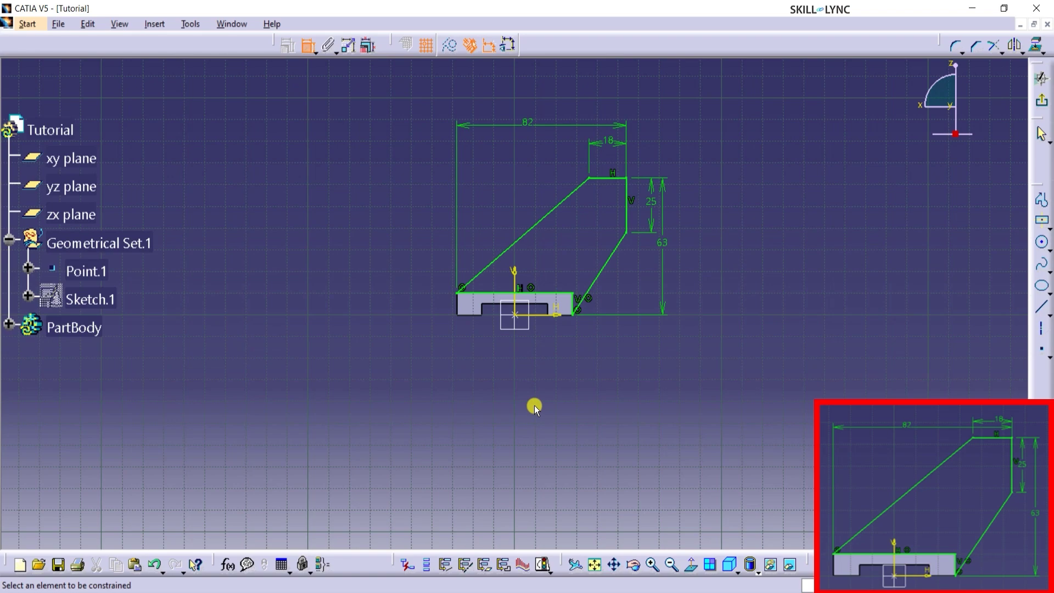
{"action": "left_click", "coordinate": [594, 564]}
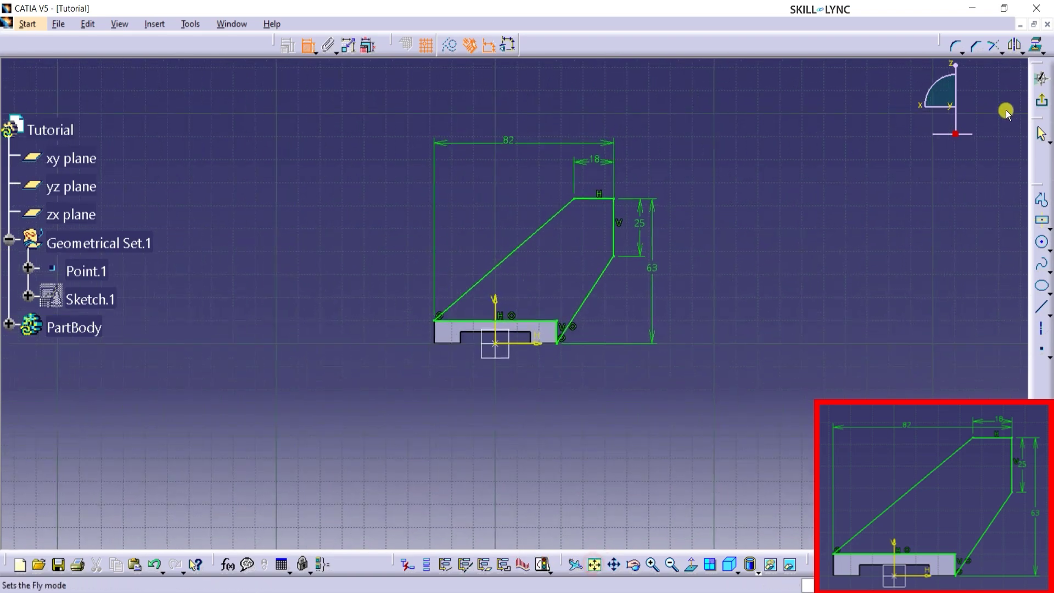
{"action": "left_click", "coordinate": [1042, 102]}
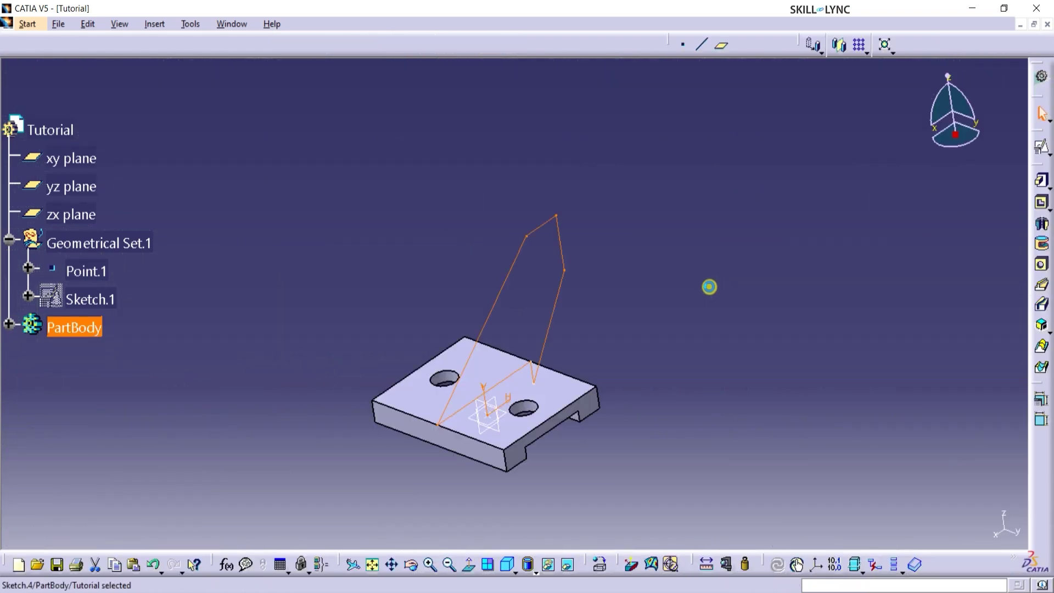
{"action": "left_click", "coordinate": [1041, 180]}
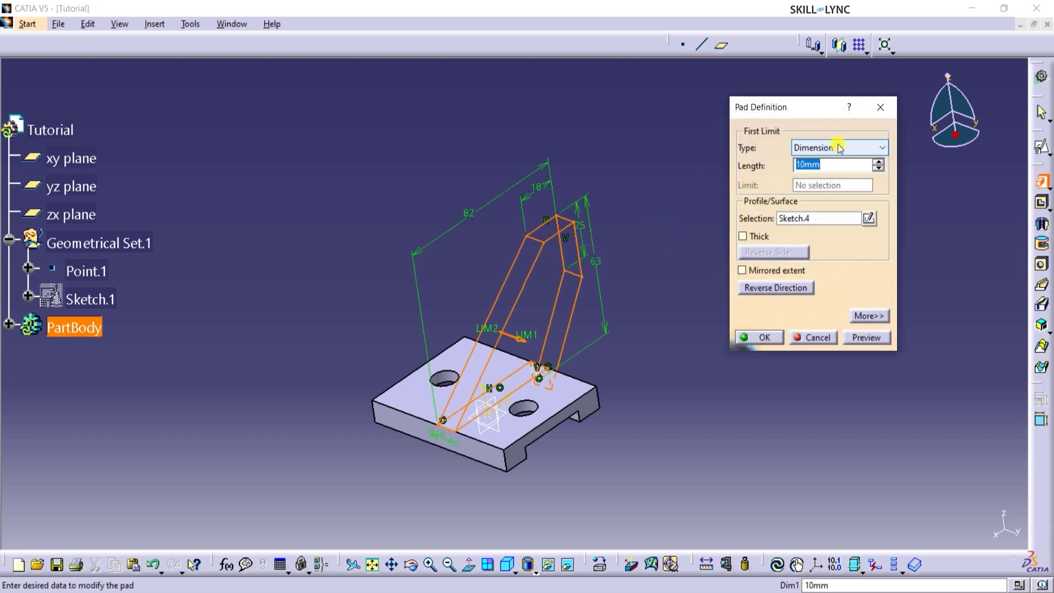
{"action": "left_click", "coordinate": [839, 148]}
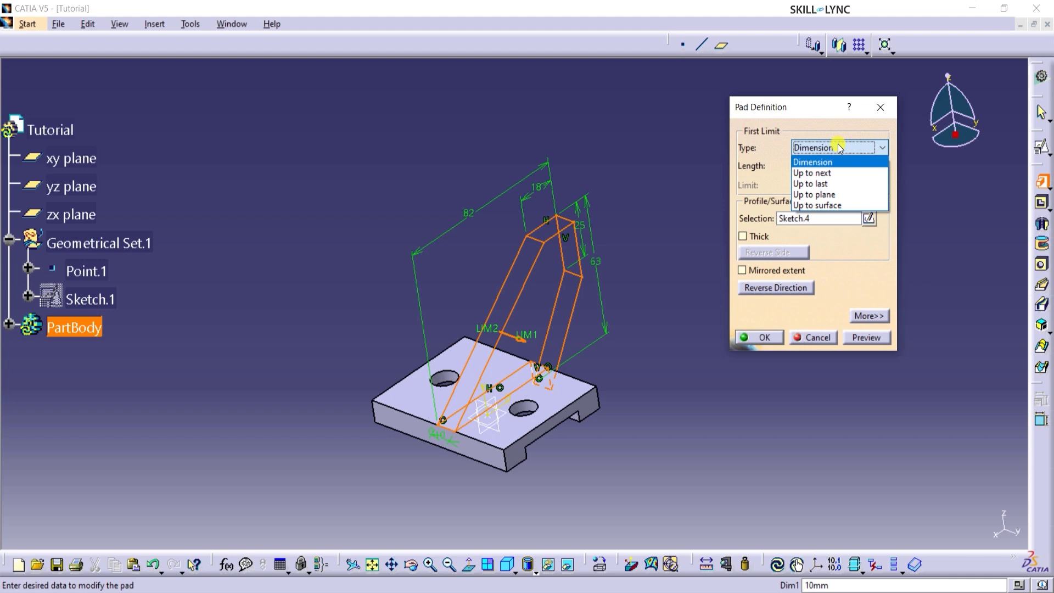
{"action": "left_click", "coordinate": [812, 162]}
{"action": "type", "text": "6"}
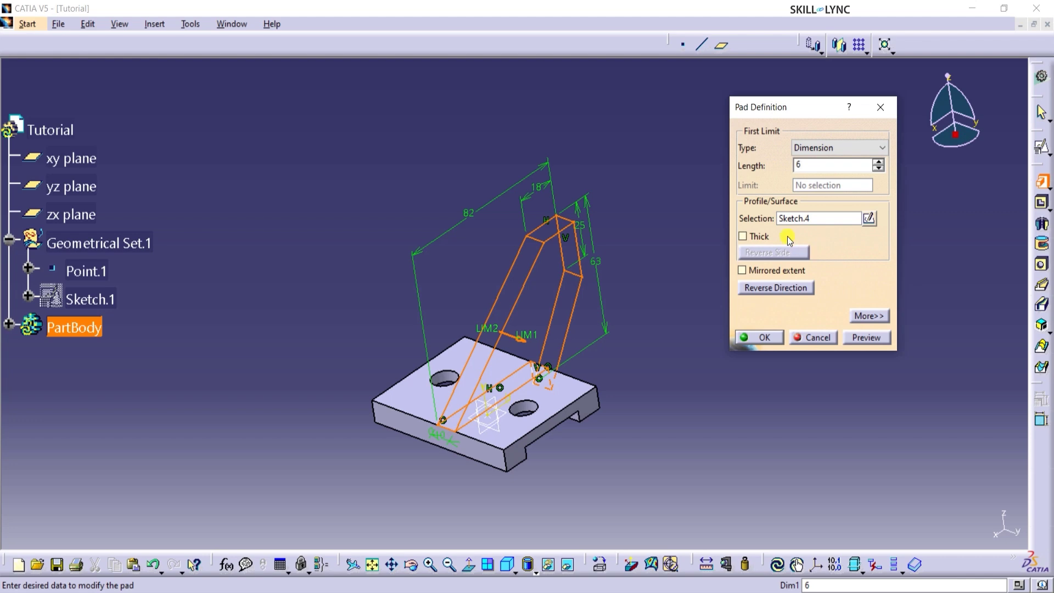
{"action": "left_click", "coordinate": [816, 220]}
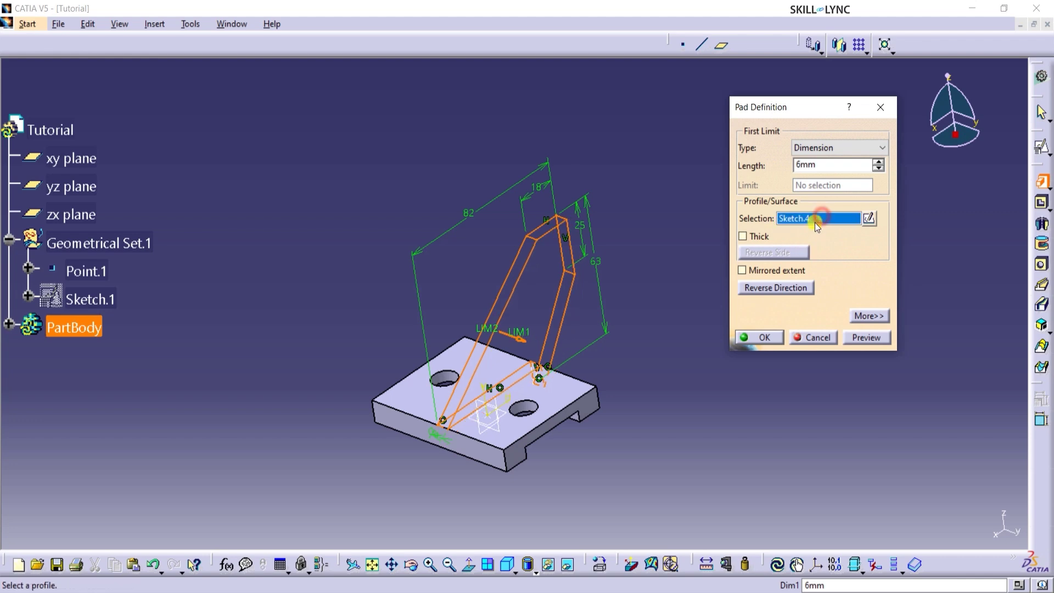
{"action": "left_click", "coordinate": [776, 271]}
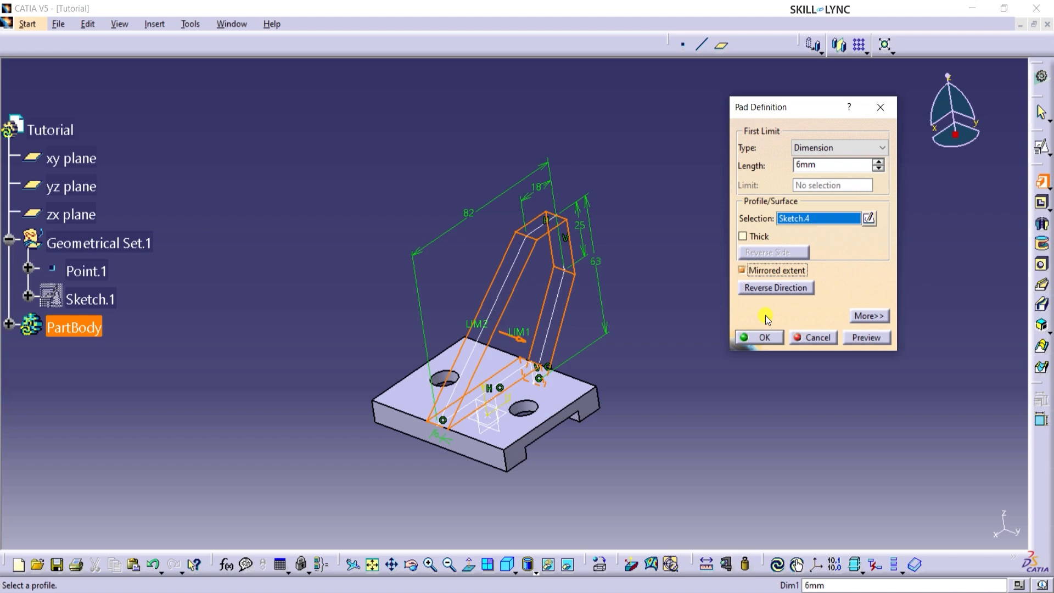
{"action": "left_click", "coordinate": [861, 336]}
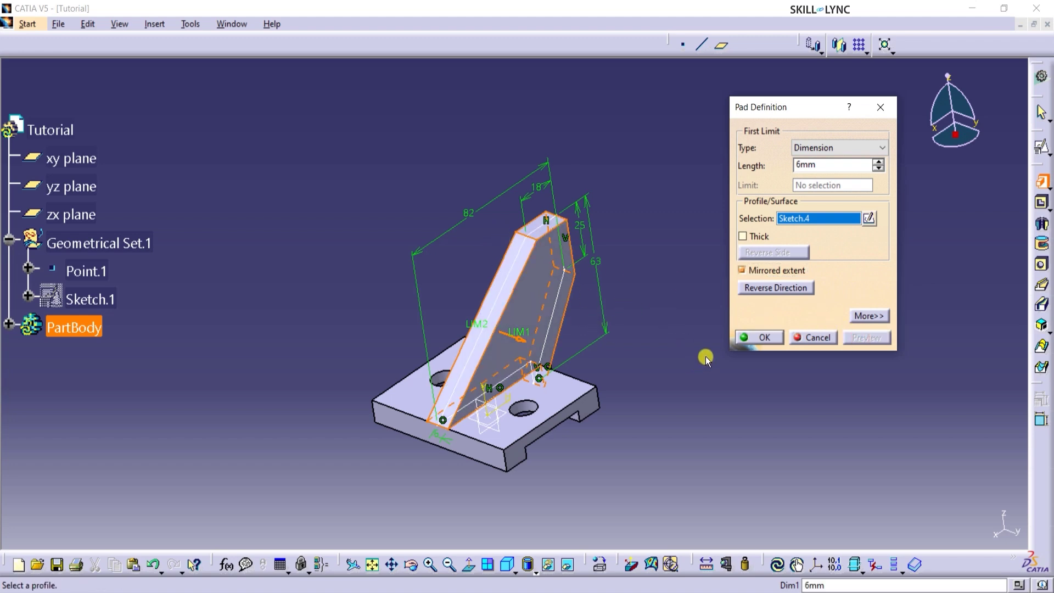
{"action": "left_click", "coordinate": [760, 338]}
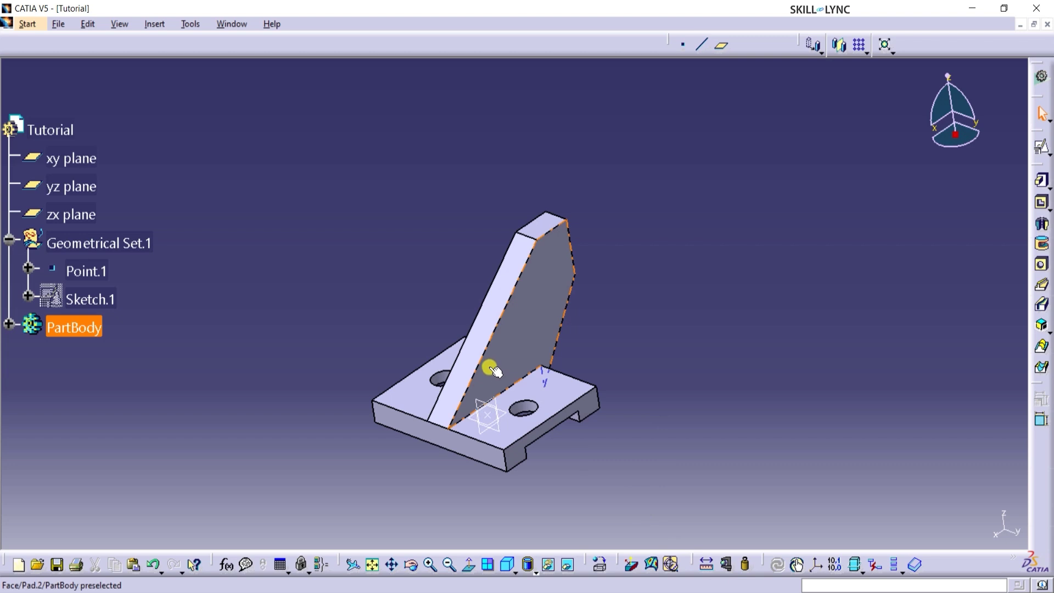
Measure the distance between the two opposite side faces of the slanted support with Measure Between
{"action": "left_click_drag", "start_coordinate": [696, 563], "coordinate": [709, 356]}
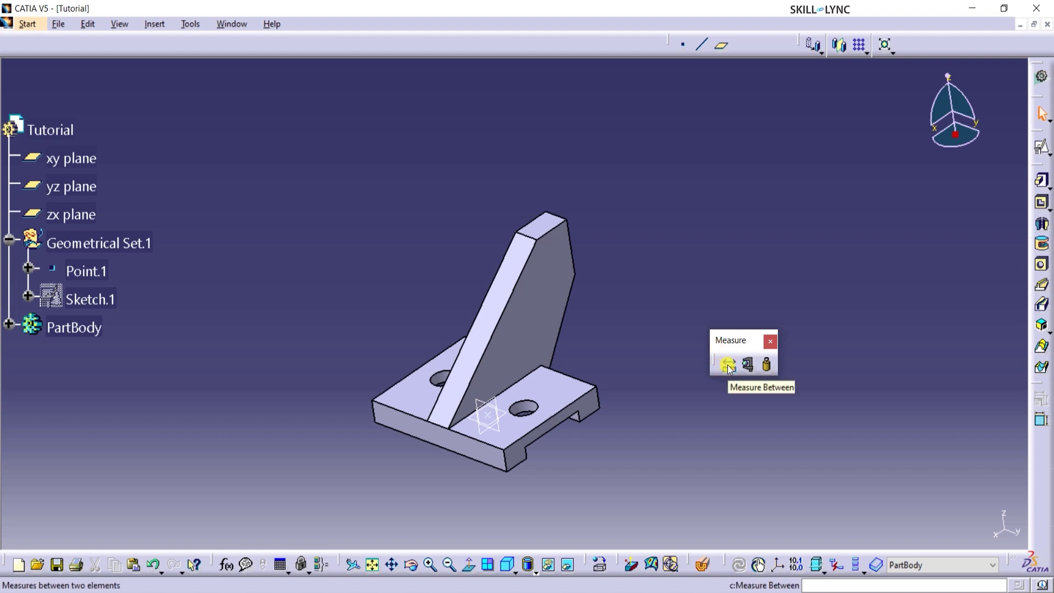
{"action": "left_click", "coordinate": [728, 365]}
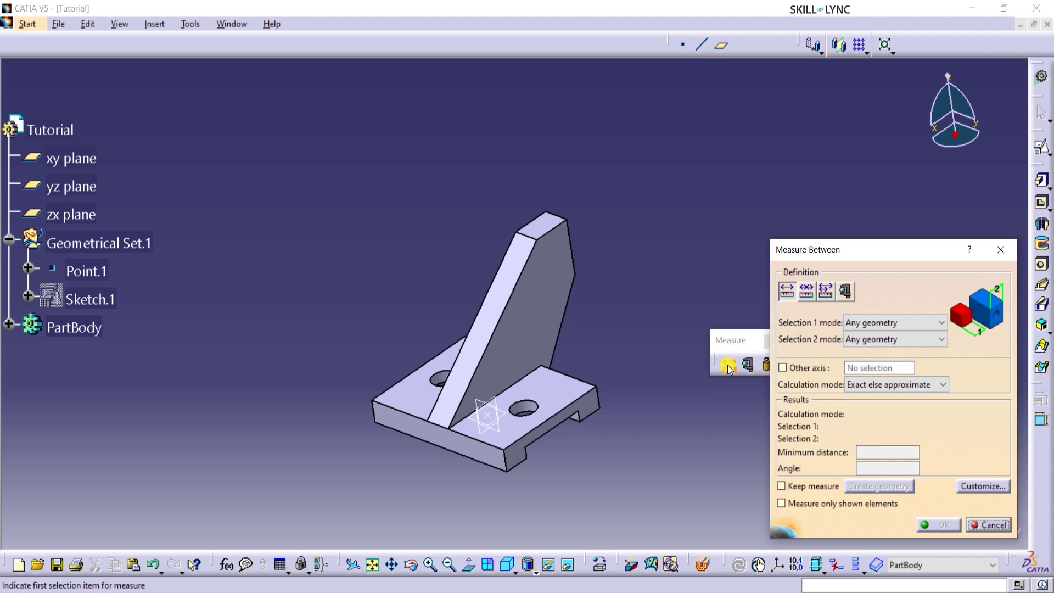
{"action": "left_click", "coordinate": [119, 25]}
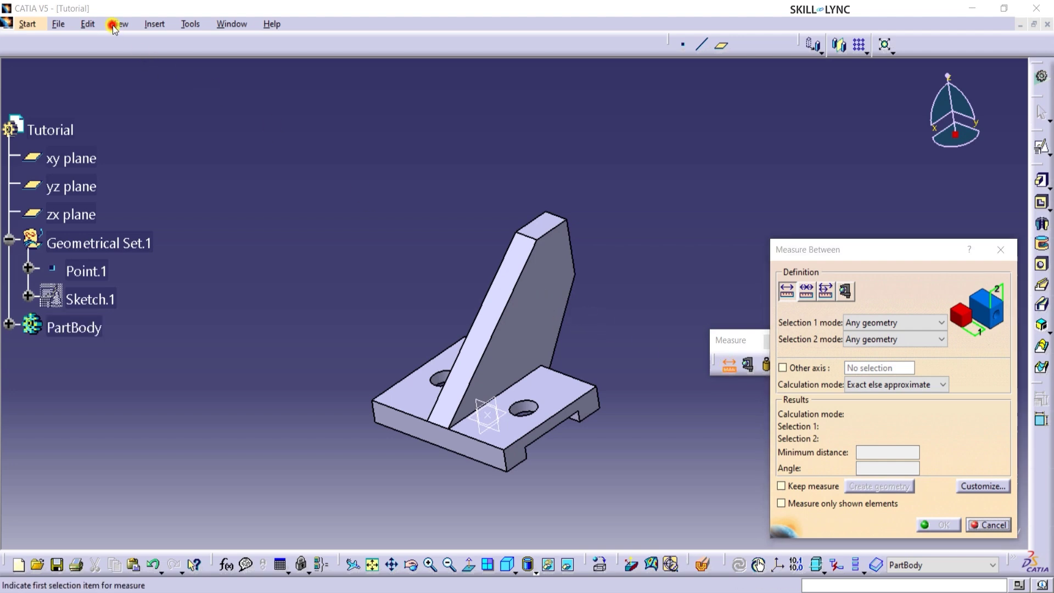
{"action": "mouse_move", "coordinate": [123, 41]}
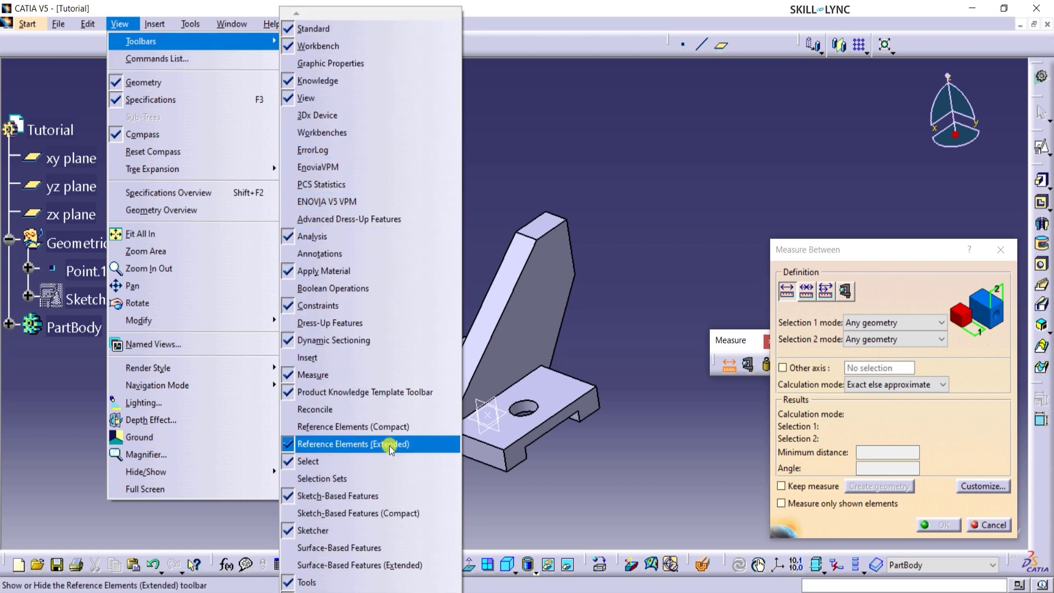
{"action": "left_click", "coordinate": [619, 366]}
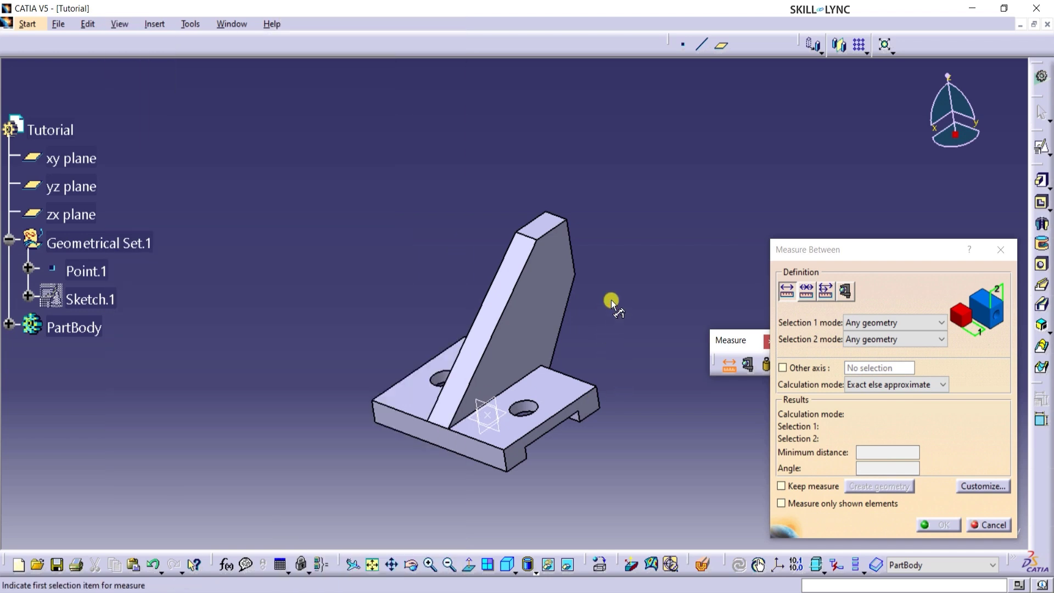
{"action": "left_click", "coordinate": [537, 279]}
{"action": "middle_click_drag", "start_coordinate": [510, 188], "coordinate": [403, 215]}
{"action": "left_click", "coordinate": [529, 260]}
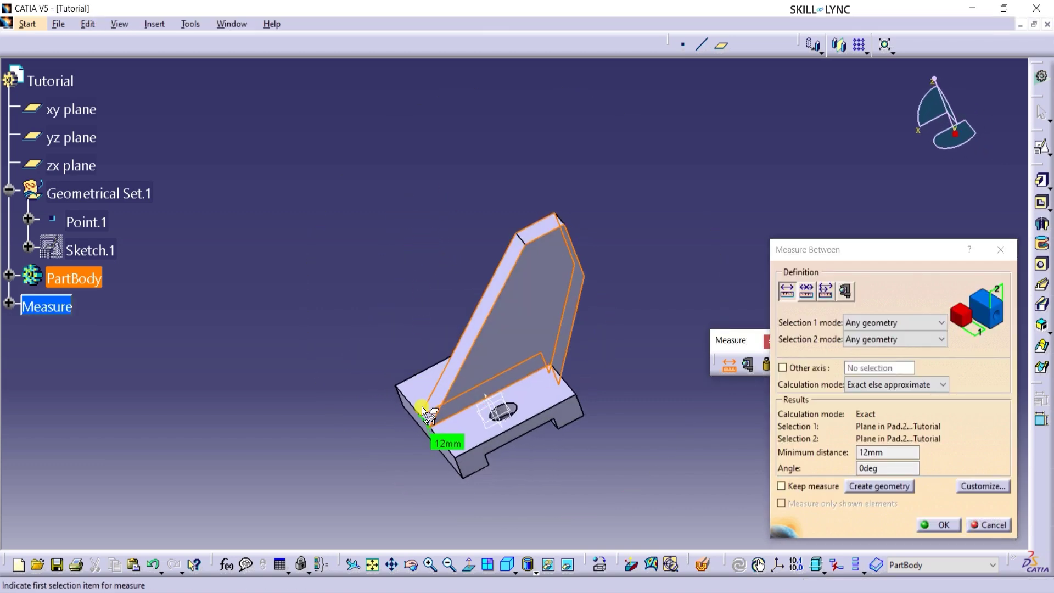
{"action": "left_click", "coordinate": [943, 524]}
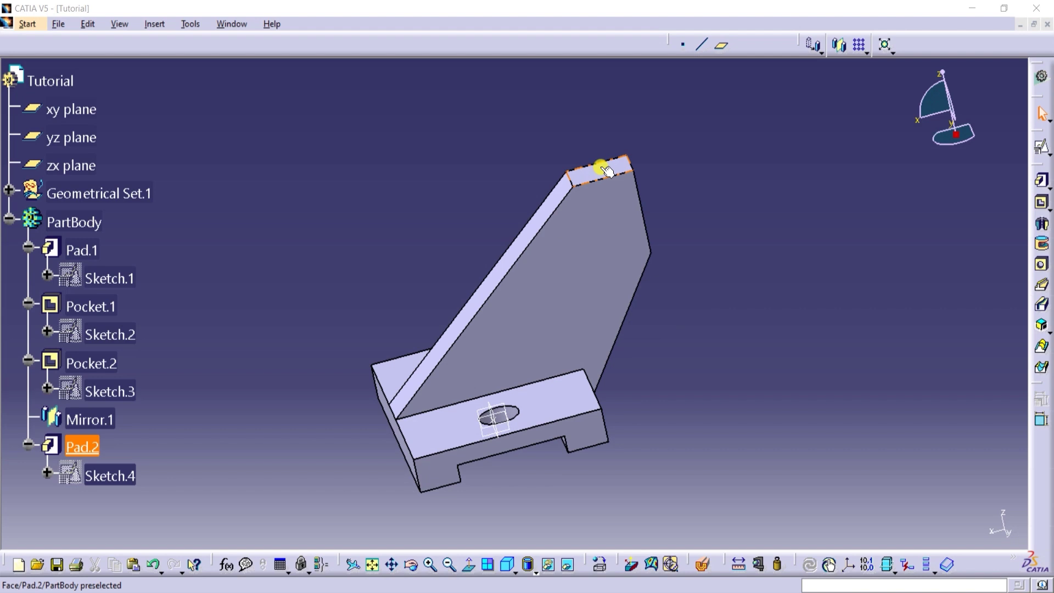
Start a positioned sketch on the support's top face with the H and V directions reversed
{"action": "left_click", "coordinate": [601, 167]}
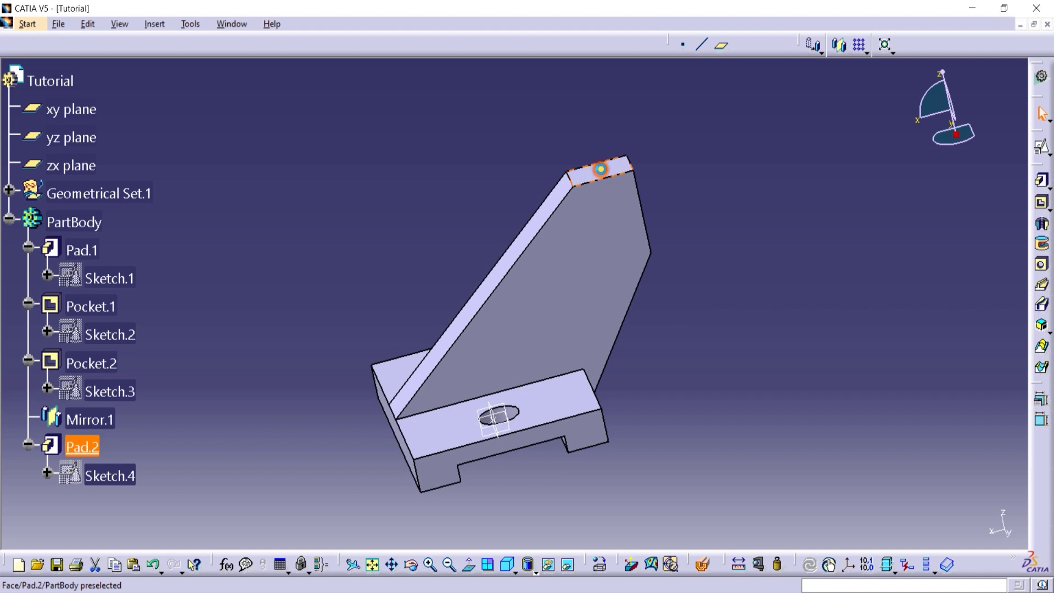
{"action": "left_click", "coordinate": [1044, 144]}
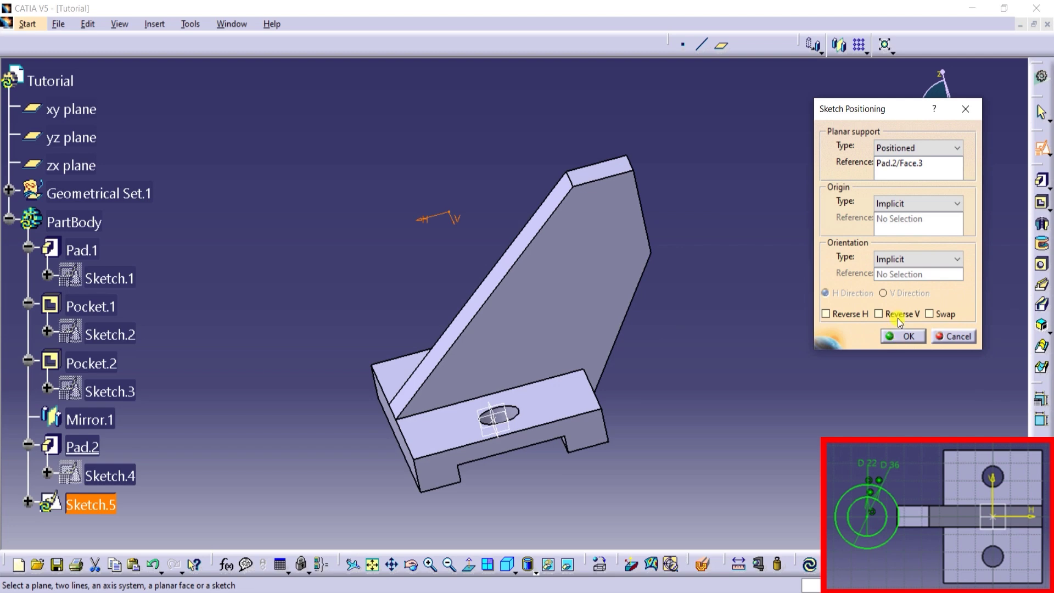
{"action": "left_click", "coordinate": [898, 319]}
{"action": "left_click", "coordinate": [849, 313]}
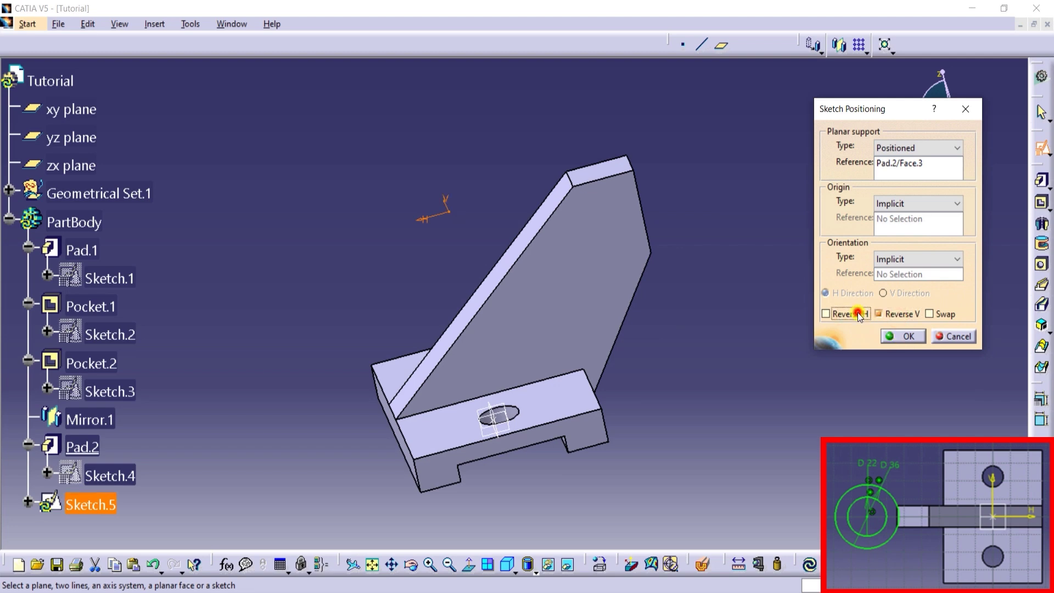
{"action": "left_click", "coordinate": [899, 336]}
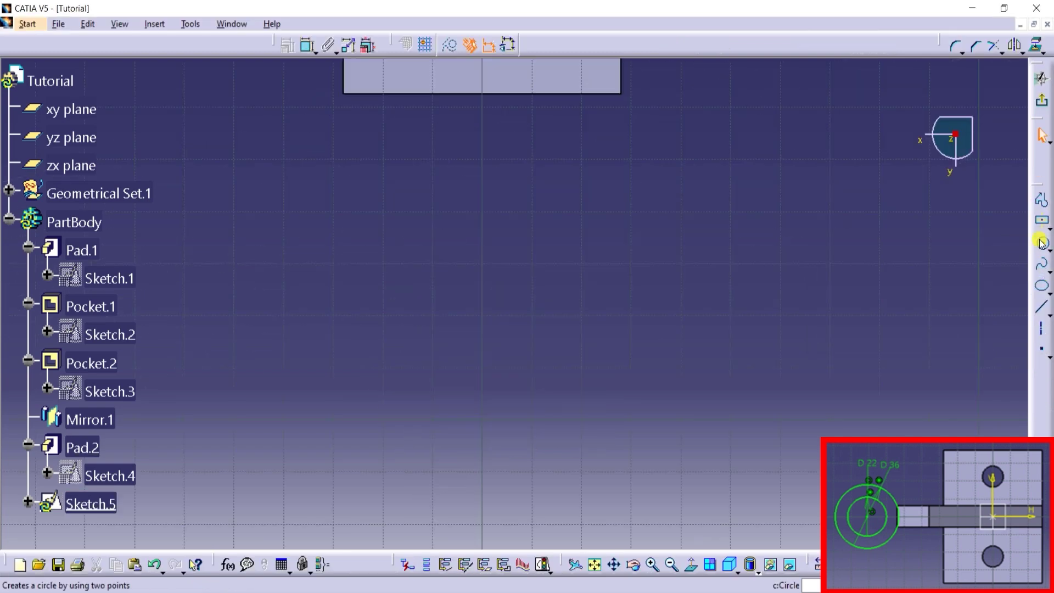
Sketch two concentric circles of about 25 mm and 10 mm diameter, centred on the H axis about 72 mm from the origin, beyond the support's end
{"action": "left_click", "coordinate": [1041, 244]}
{"action": "left_click", "coordinate": [594, 565]}
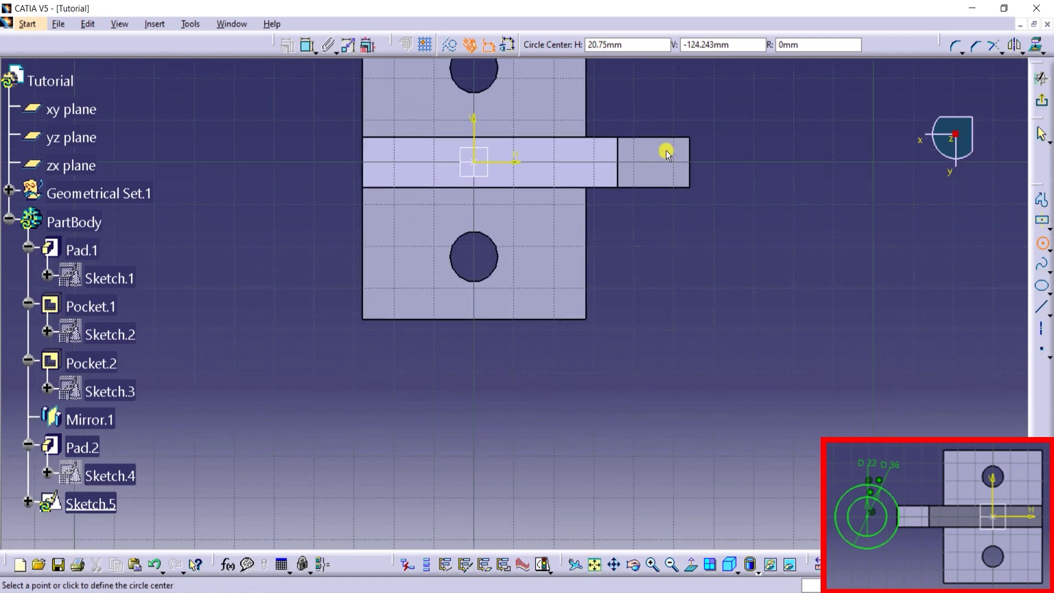
{"action": "left_click", "coordinate": [719, 305]}
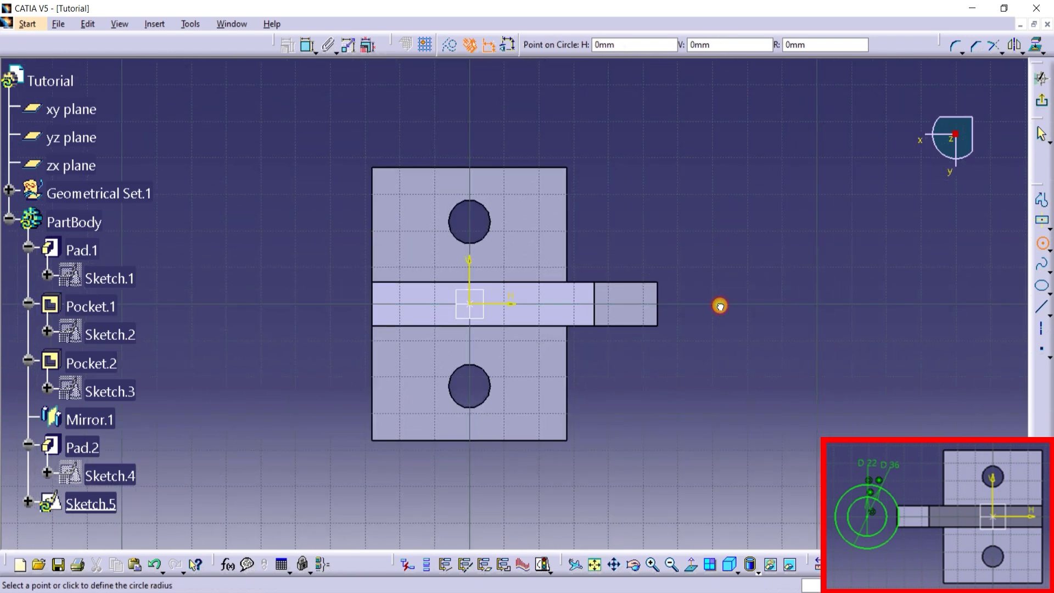
{"action": "left_click", "coordinate": [734, 341]}
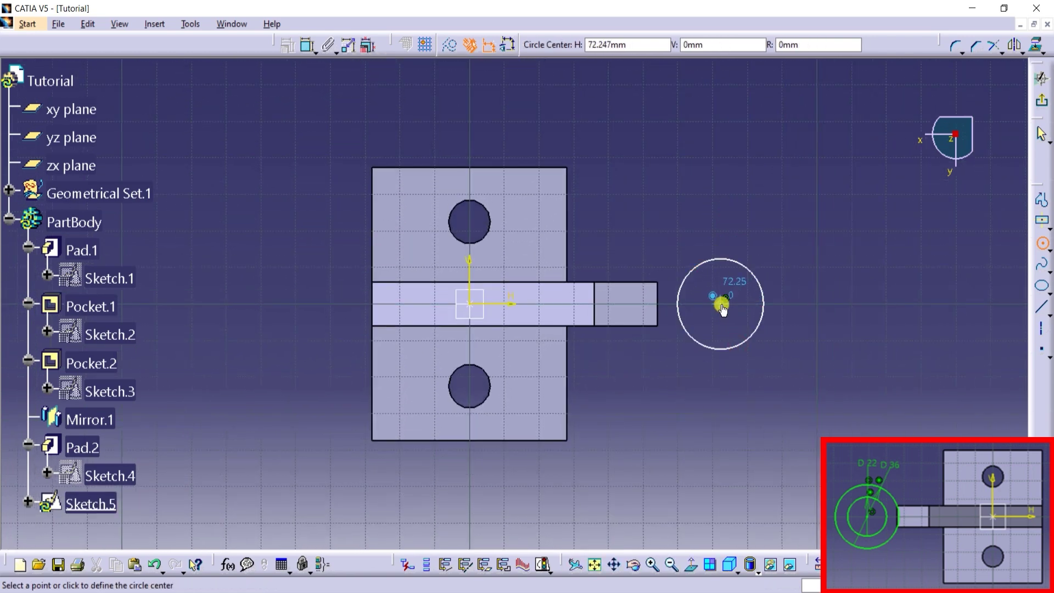
{"action": "left_click", "coordinate": [720, 305]}
{"action": "left_click", "coordinate": [728, 319]}
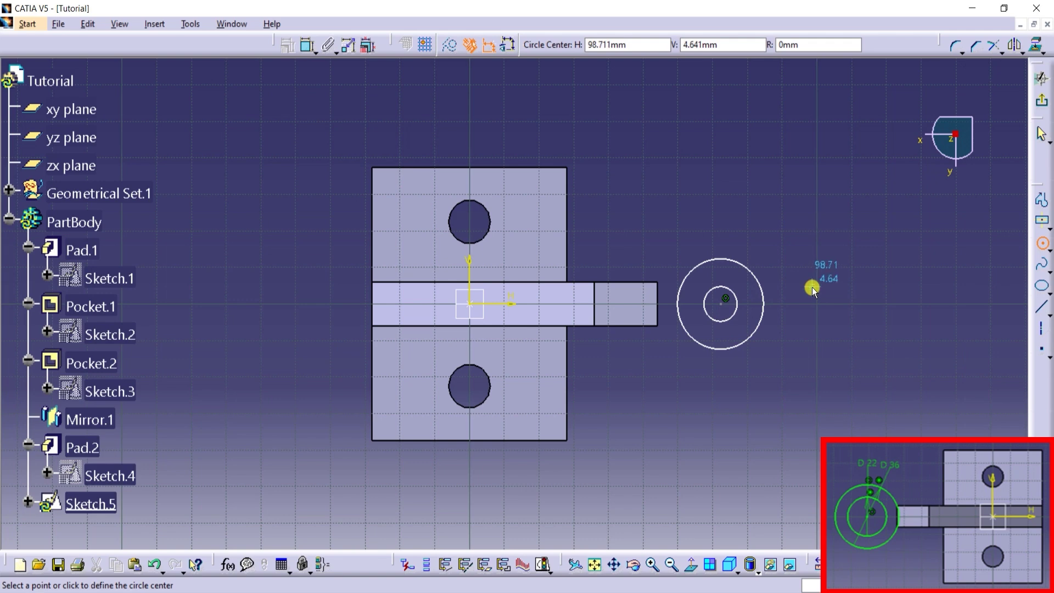
{"action": "key", "text": "Escape"}
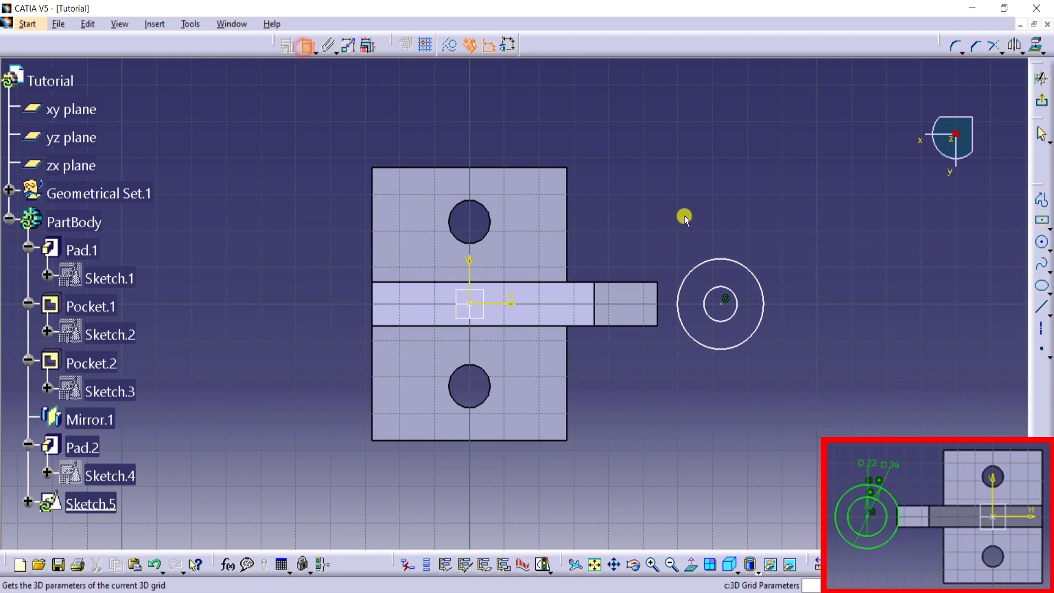
Dimension the outer circle's diameter and set it to 36 mm
{"action": "left_click", "coordinate": [743, 270]}
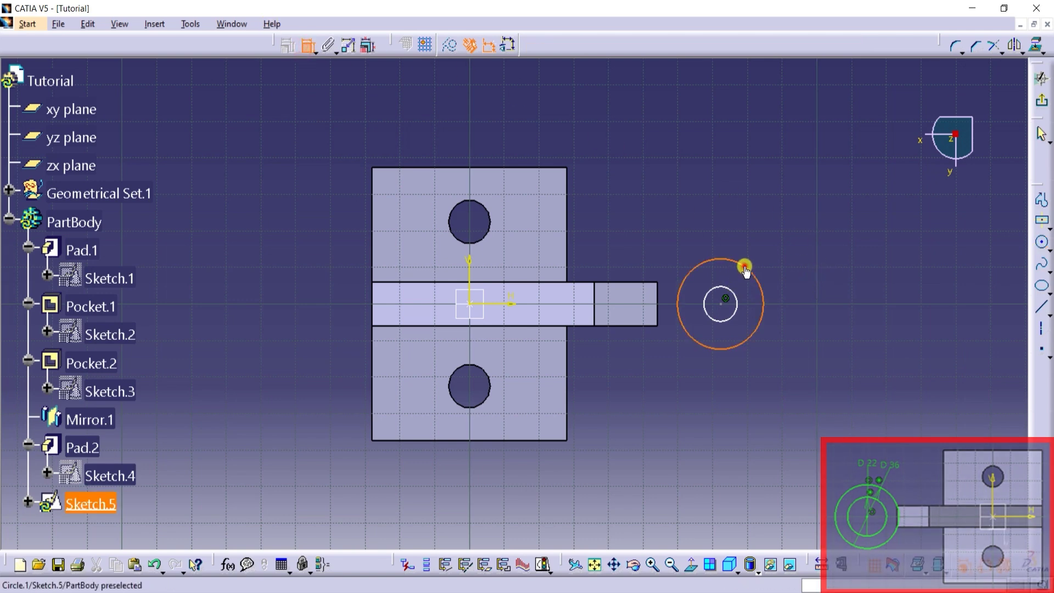
{"action": "double_click", "coordinate": [789, 223]}
{"action": "type", "text": "36mm"}
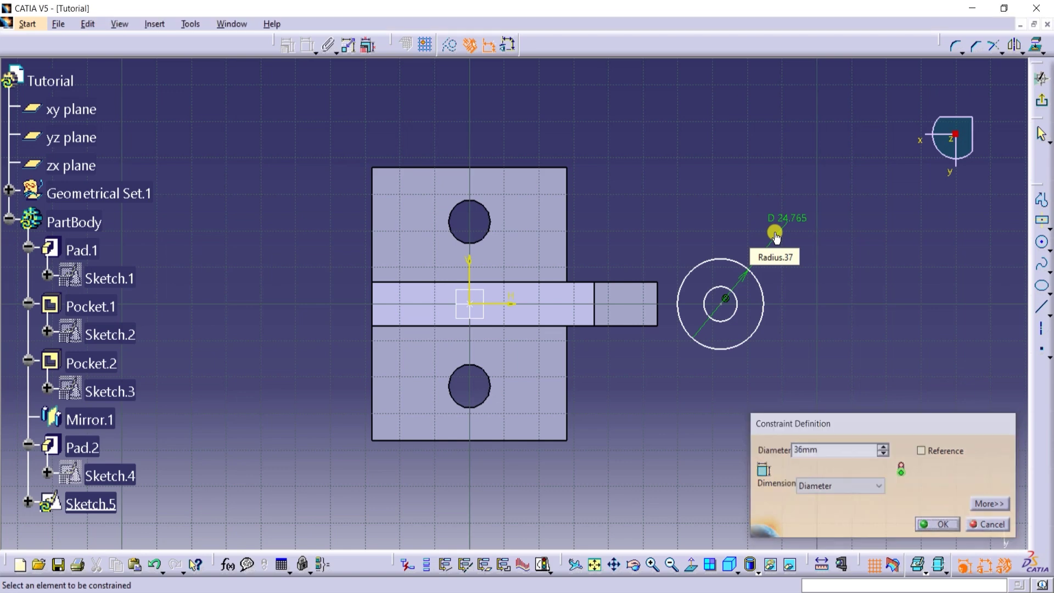
{"action": "key", "text": "Return"}
Dimension the inner circle's diameter and set it to 22 mm
{"action": "left_click", "coordinate": [735, 301]}
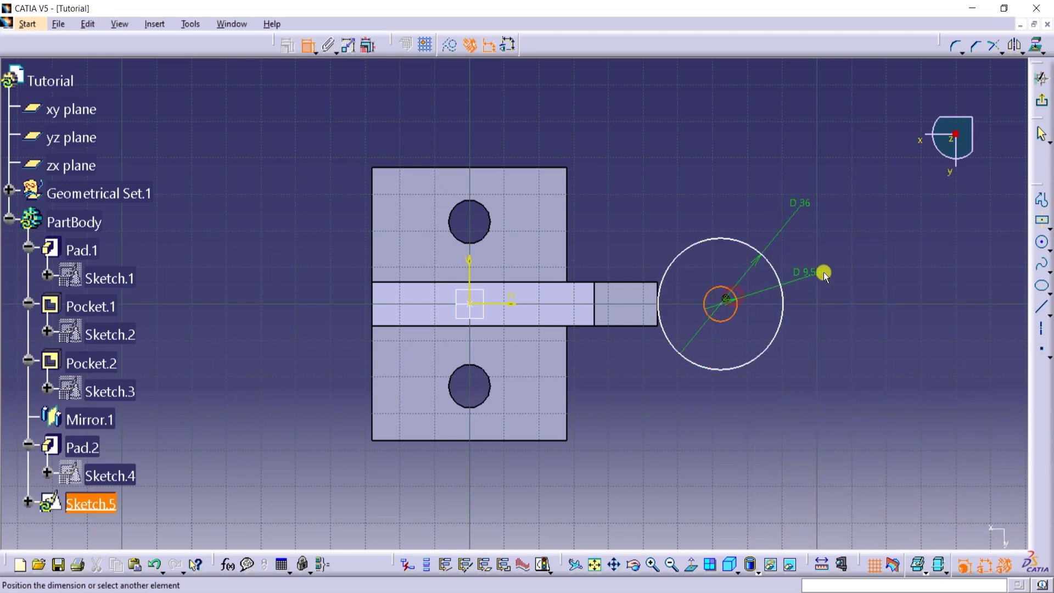
{"action": "left_click", "coordinate": [824, 269]}
{"action": "double_click", "coordinate": [825, 272]}
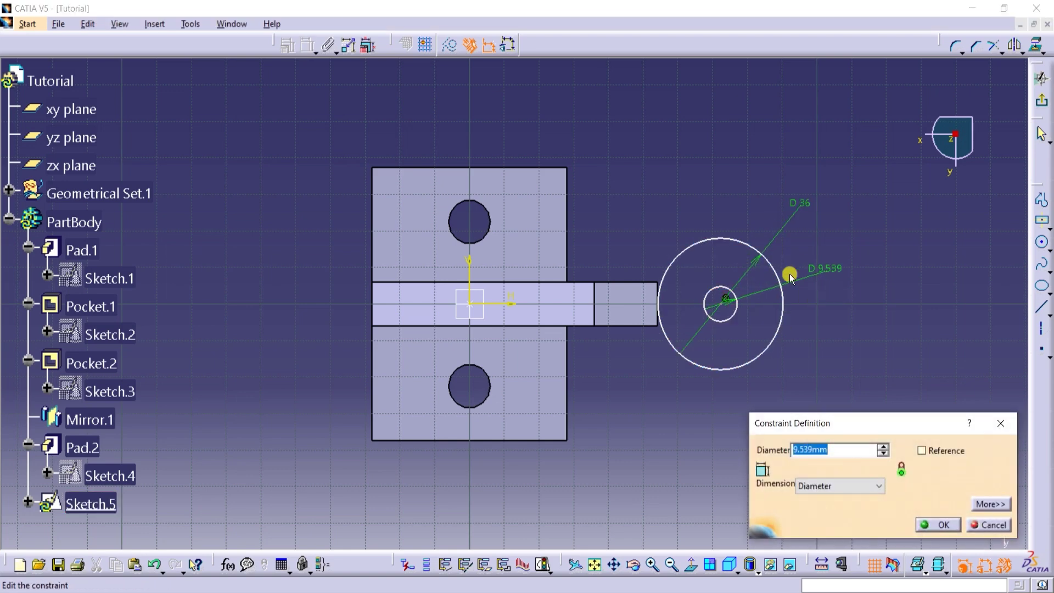
{"action": "type", "text": "22"}
{"action": "key", "text": "Return"}
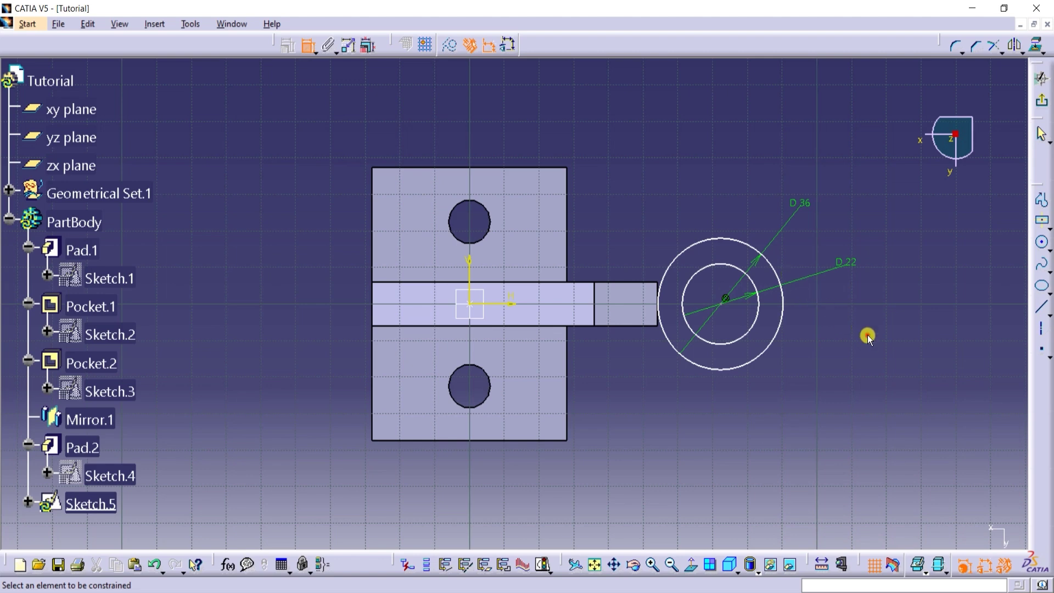
Apply a coincidence constraint between the outer circle and the corner point at the support's end
{"action": "left_click", "coordinate": [308, 45]}
{"action": "left_click", "coordinate": [692, 254]}
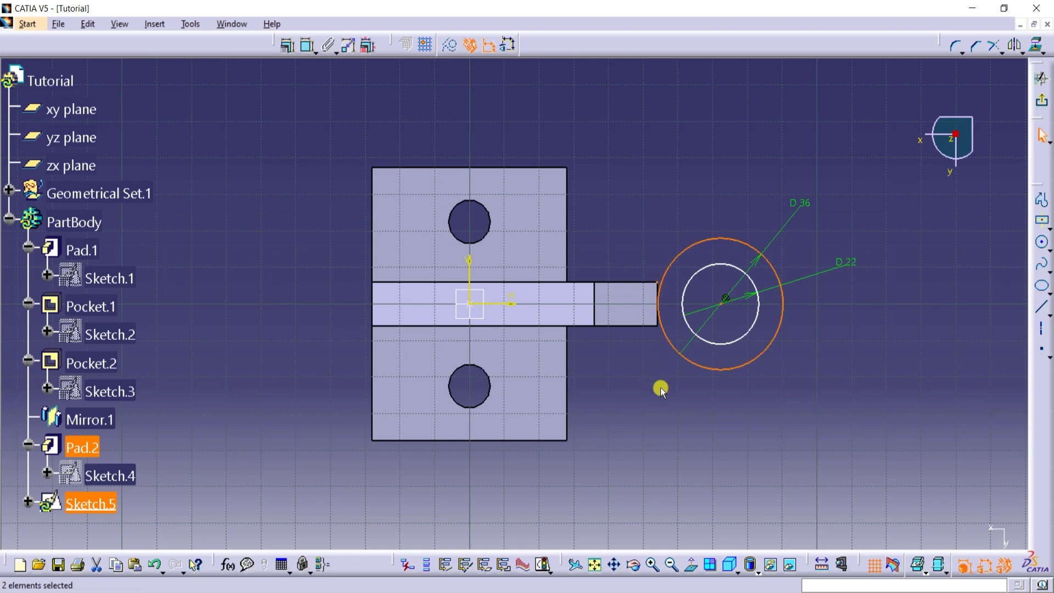
{"action": "left_click", "coordinate": [286, 45]}
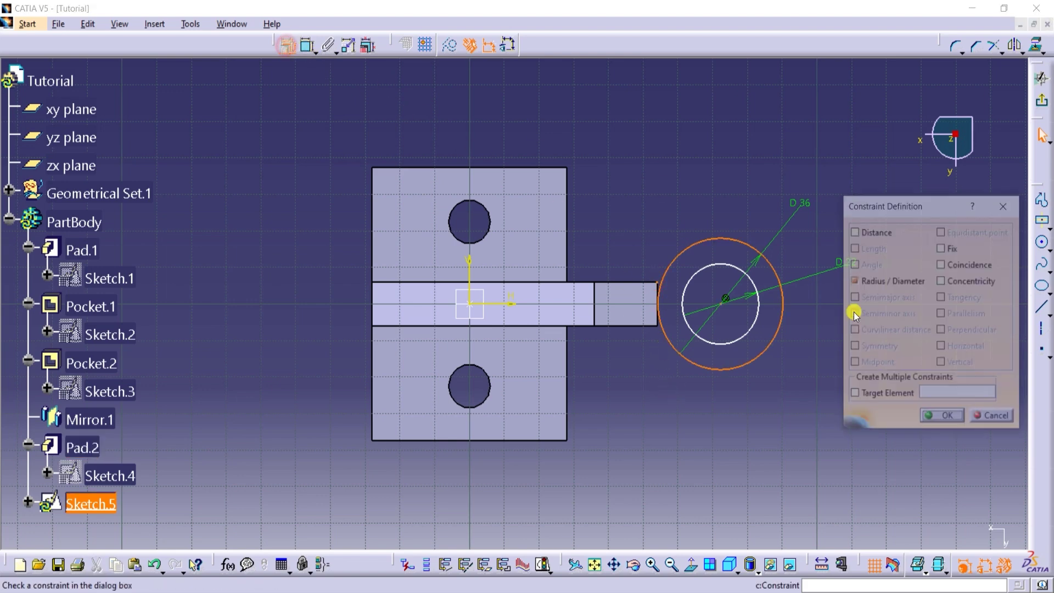
{"action": "left_click", "coordinate": [967, 265]}
{"action": "left_click", "coordinate": [941, 418]}
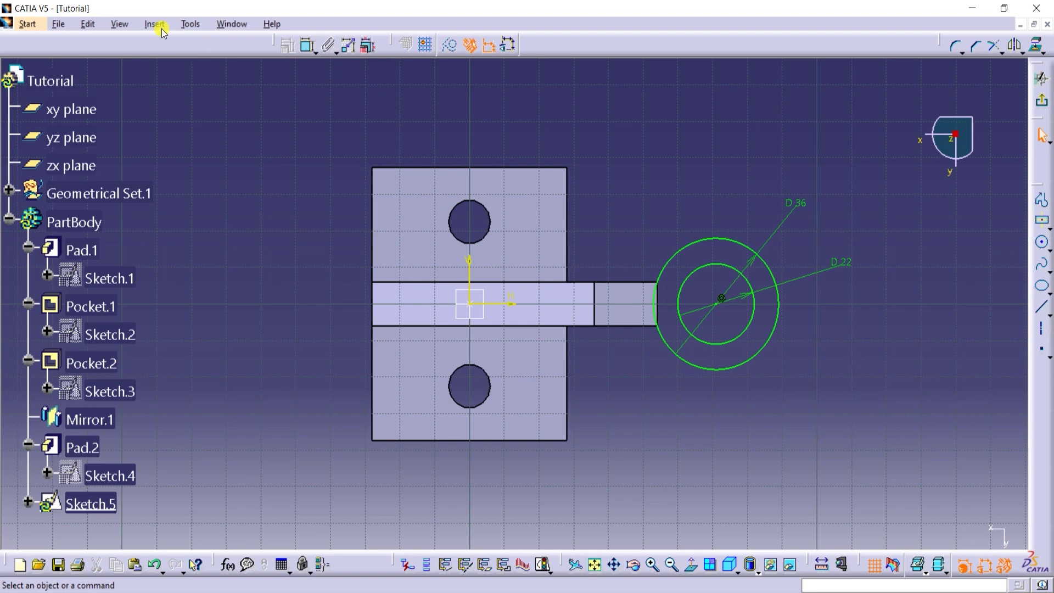
Review the geometrical and dimensional constraint settings in the Sketcher options and close them
{"action": "left_click", "coordinate": [188, 24]}
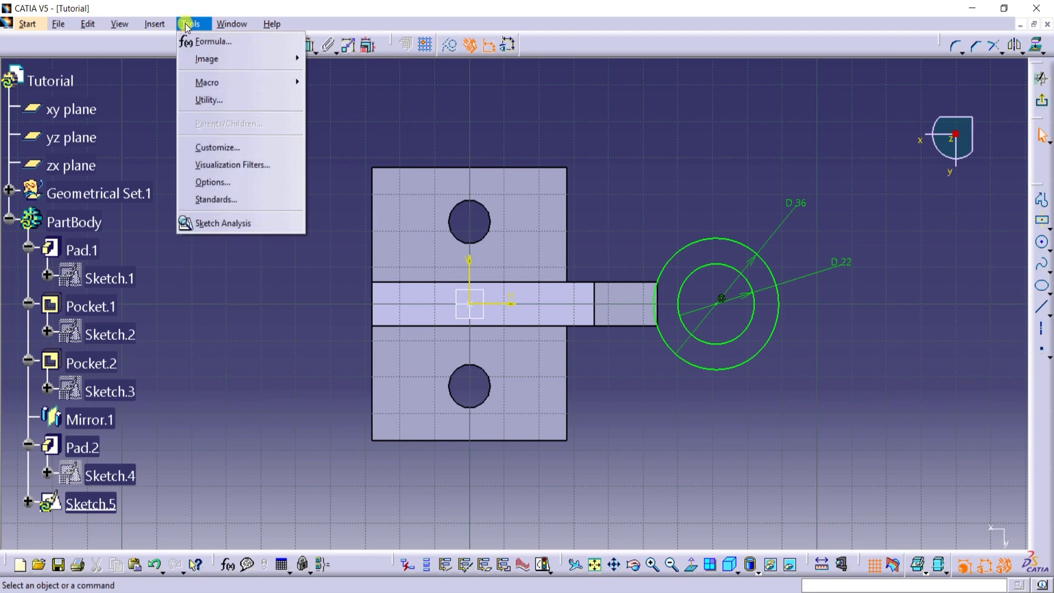
{"action": "left_click", "coordinate": [985, 516]}
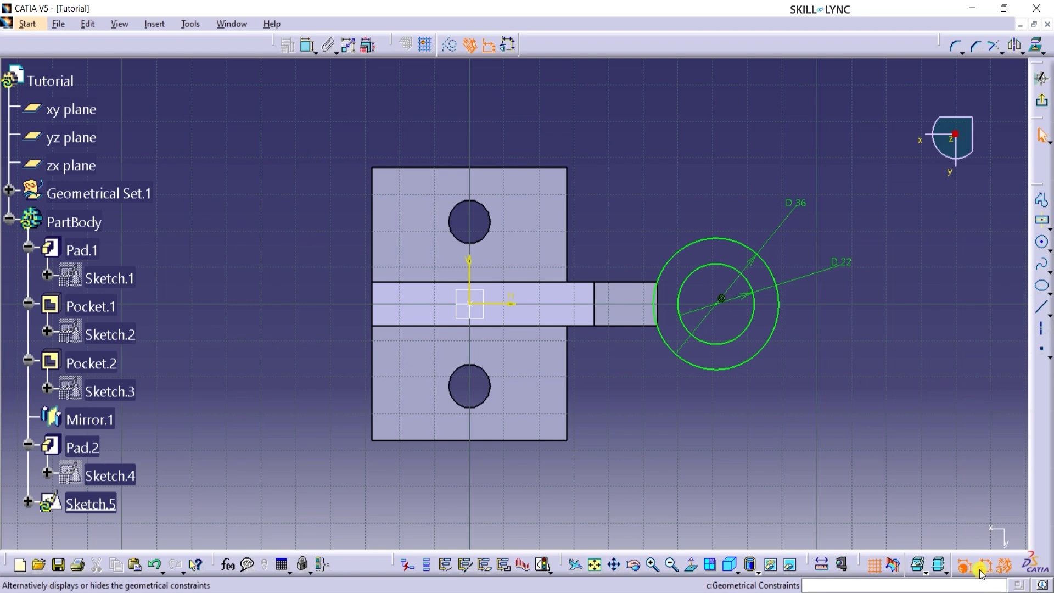
{"action": "left_click", "coordinate": [190, 24]}
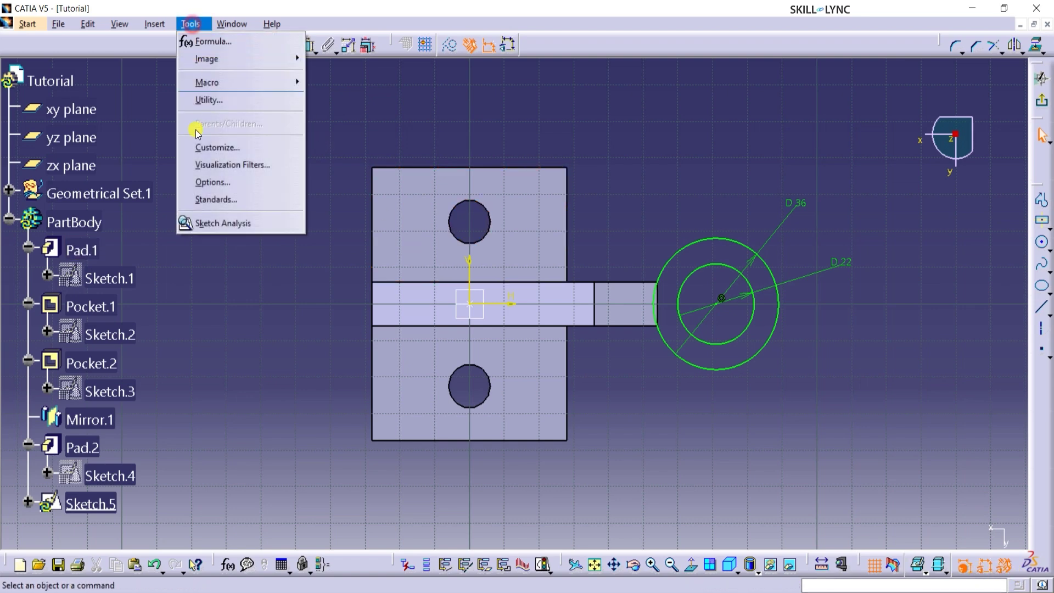
{"action": "left_click", "coordinate": [199, 182]}
{"action": "left_click", "coordinate": [365, 354]}
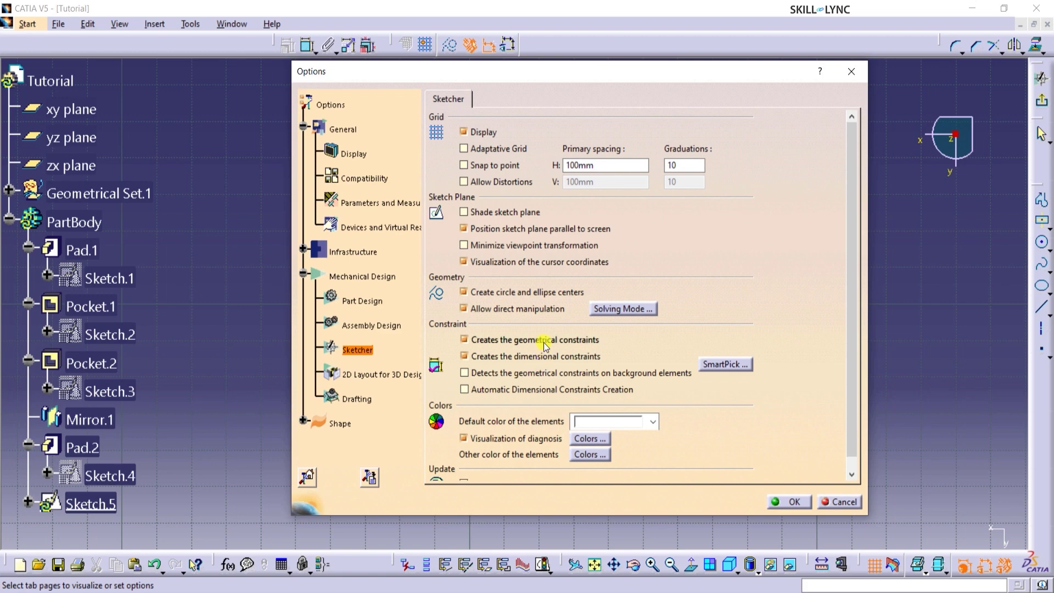
{"action": "left_click", "coordinate": [784, 505]}
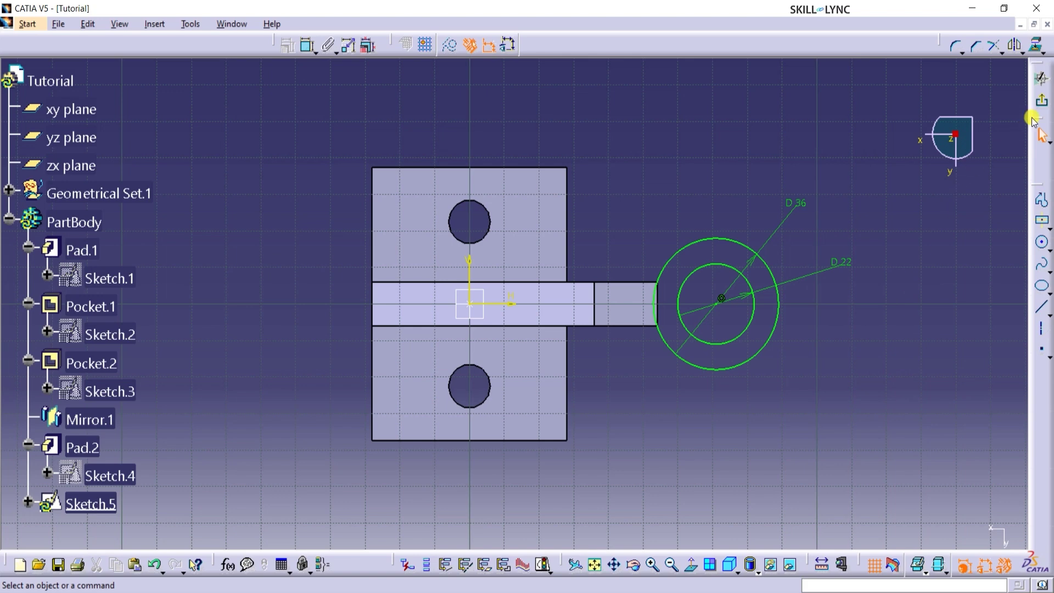
Exit the ring sketch and define a 25 mm pad from it, reversed to extrude downward, with a preview
{"action": "left_click", "coordinate": [1041, 101]}
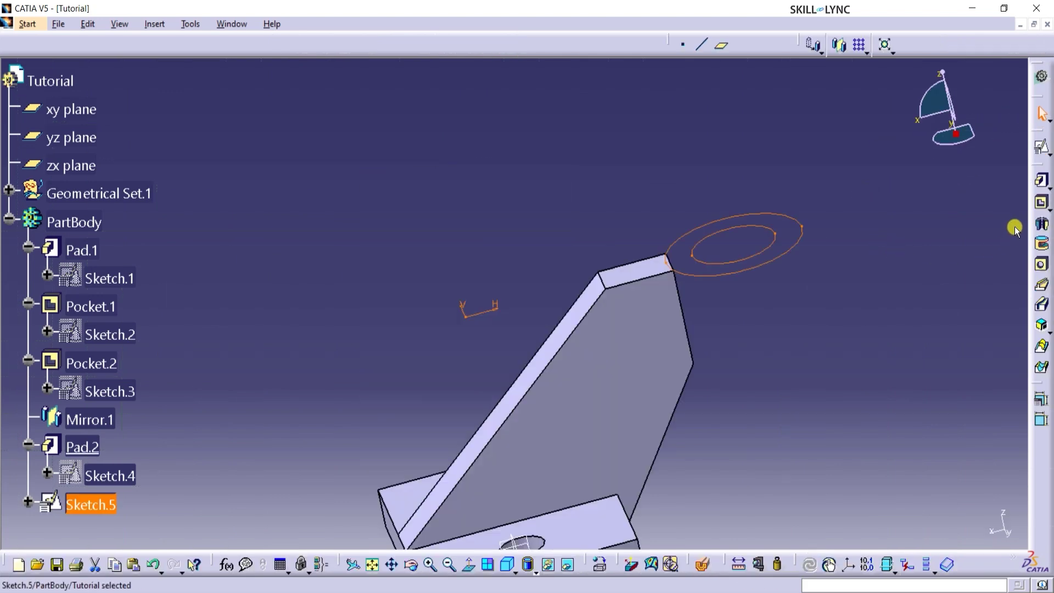
{"action": "left_click", "coordinate": [1041, 180]}
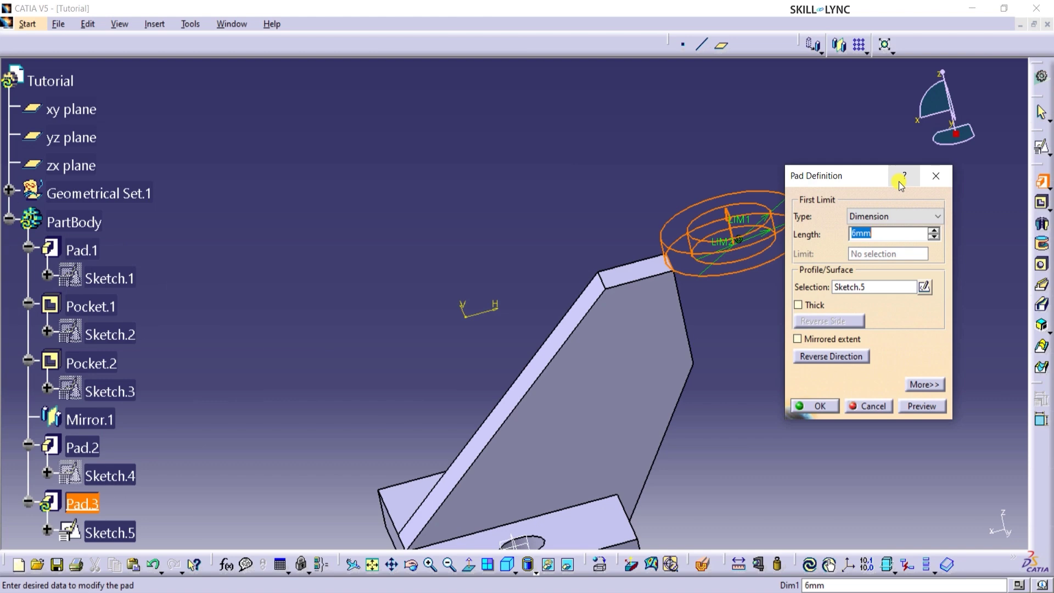
{"action": "left_click", "coordinate": [866, 218]}
{"action": "left_click", "coordinate": [866, 218]}
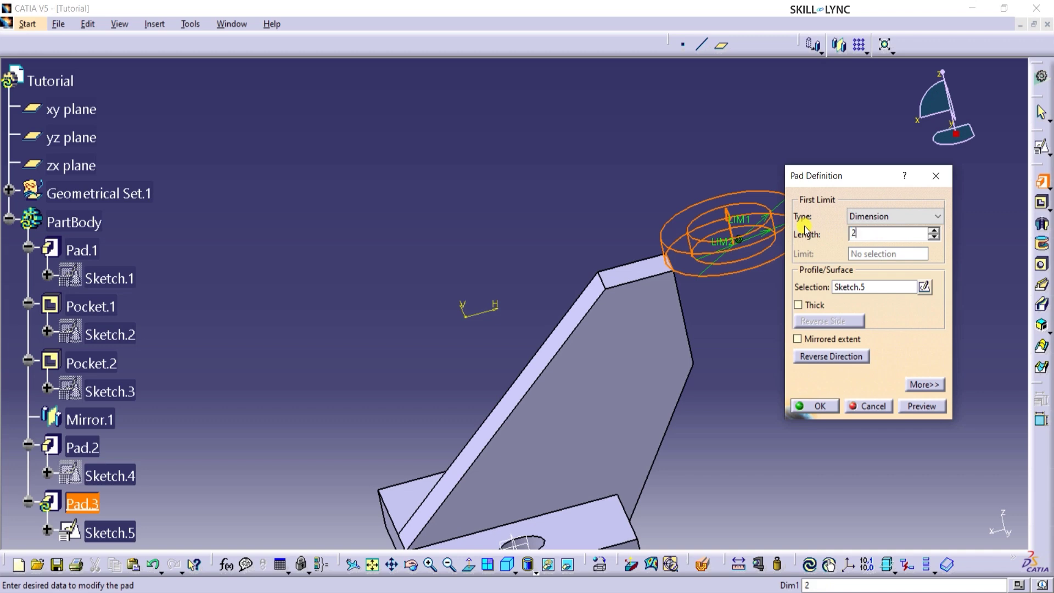
{"action": "type", "text": "25"}
{"action": "left_click", "coordinate": [797, 354]}
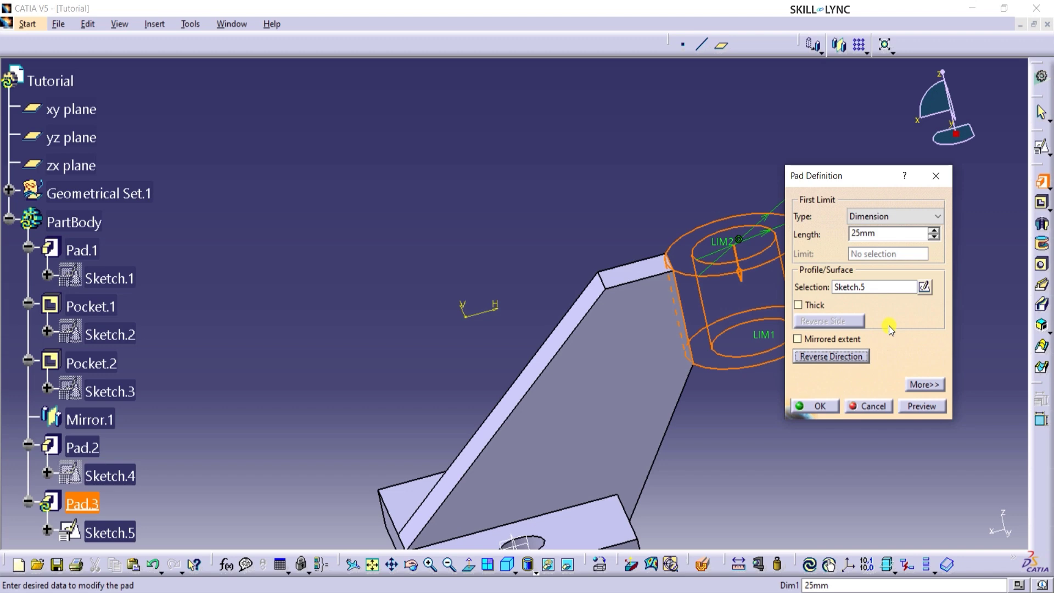
{"action": "left_click", "coordinate": [928, 406]}
{"action": "middle_click_drag", "start_coordinate": [719, 144], "coordinate": [669, 284]}
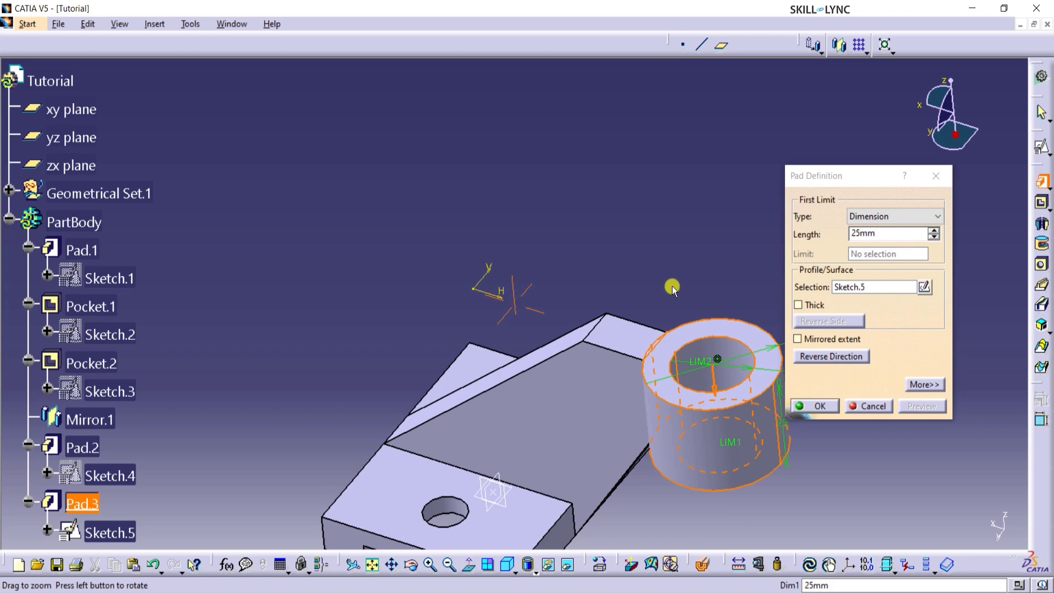
Preview the ring pad in the upward direction, restore the downward direction and accept the pad
{"action": "left_click", "coordinate": [827, 356]}
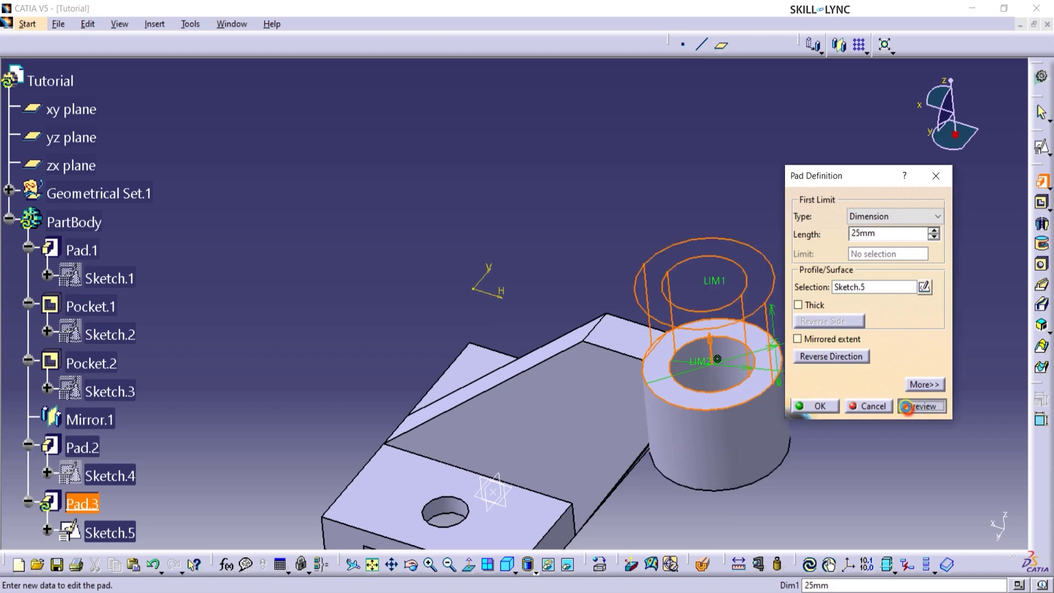
{"action": "left_click", "coordinate": [922, 406]}
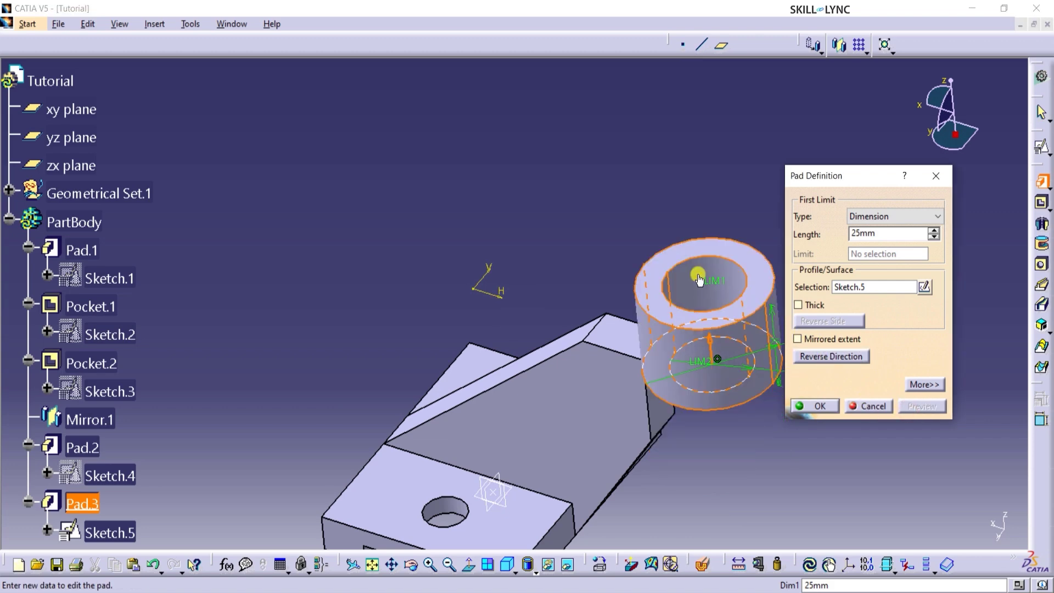
{"action": "left_click", "coordinate": [821, 357]}
{"action": "left_click", "coordinate": [920, 407]}
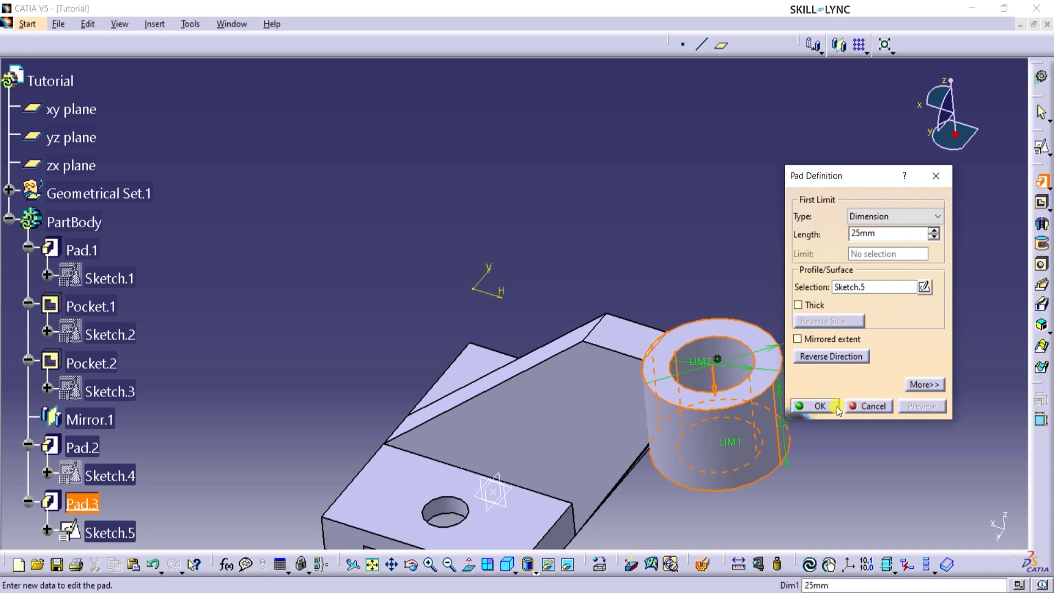
{"action": "left_click", "coordinate": [819, 407]}
Examine the finished ring, support and base from several angles
{"action": "middle_click_drag", "start_coordinate": [727, 291], "coordinate": [784, 189]}
{"action": "middle_click_drag", "start_coordinate": [823, 296], "coordinate": [729, 317]}
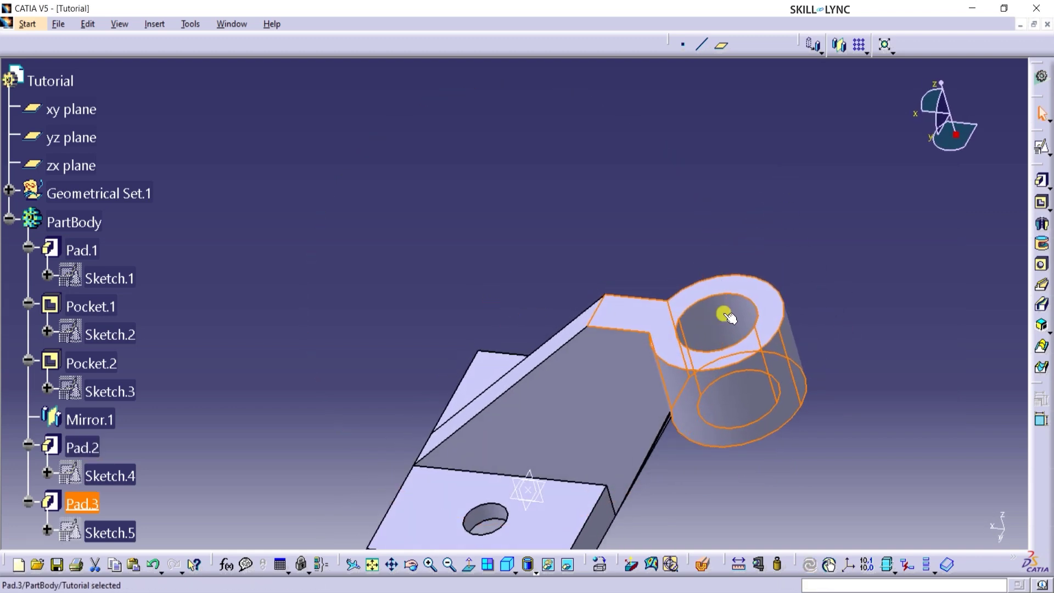
{"action": "middle_click_drag", "start_coordinate": [447, 255], "coordinate": [563, 377]}
{"action": "left_click", "coordinate": [608, 453]}
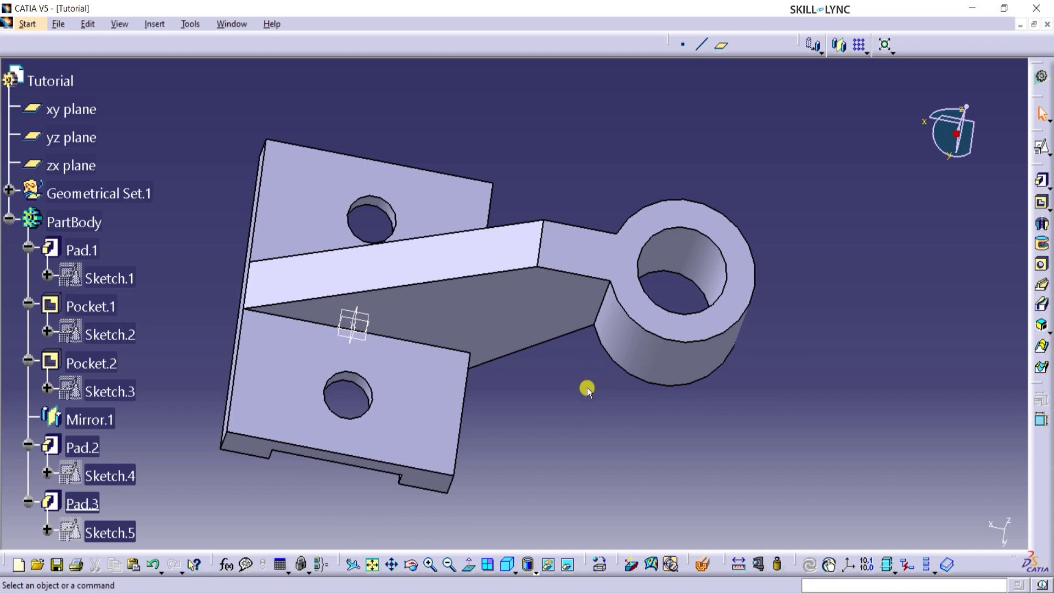
{"action": "middle_click_drag", "start_coordinate": [565, 415], "coordinate": [530, 339]}
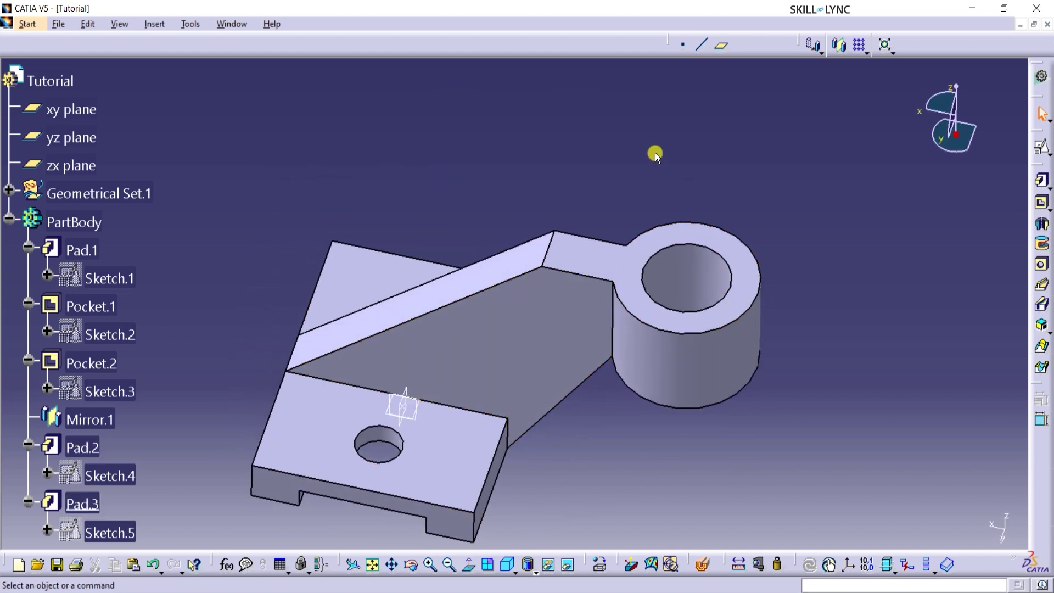
{"action": "middle_click_drag", "start_coordinate": [654, 153], "coordinate": [661, 280]}
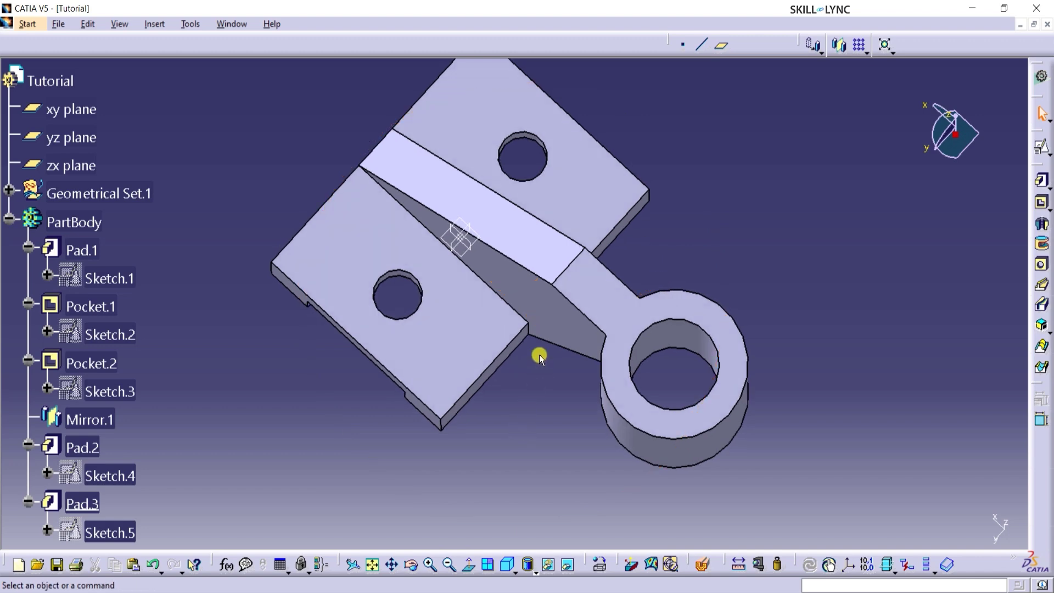
Save the part to the Desktop as Tutorial in CATPart format, replacing the existing file
{"action": "left_click", "coordinate": [57, 24]}
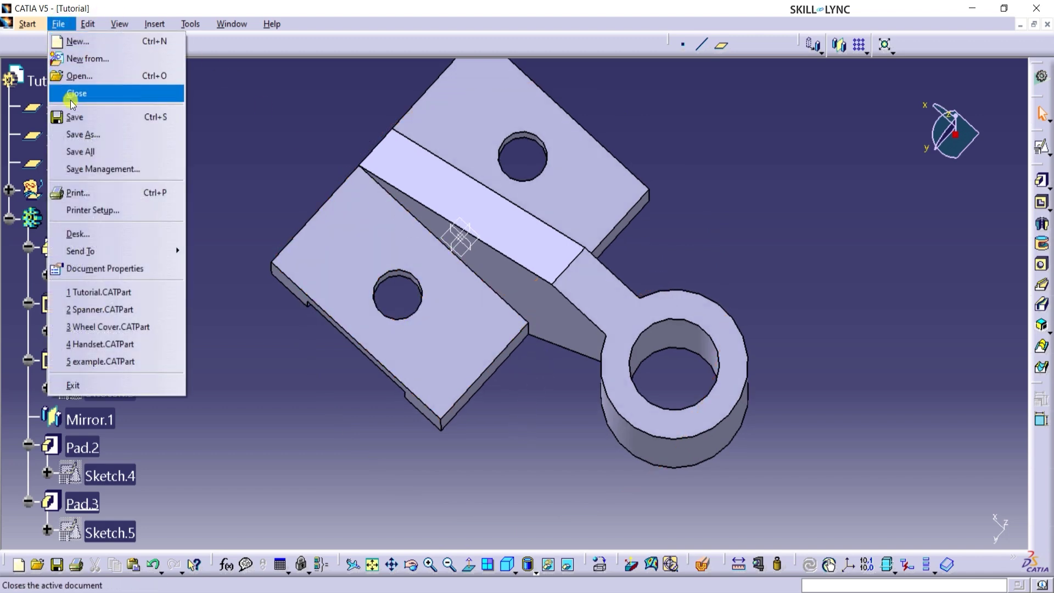
{"action": "left_click", "coordinate": [70, 117]}
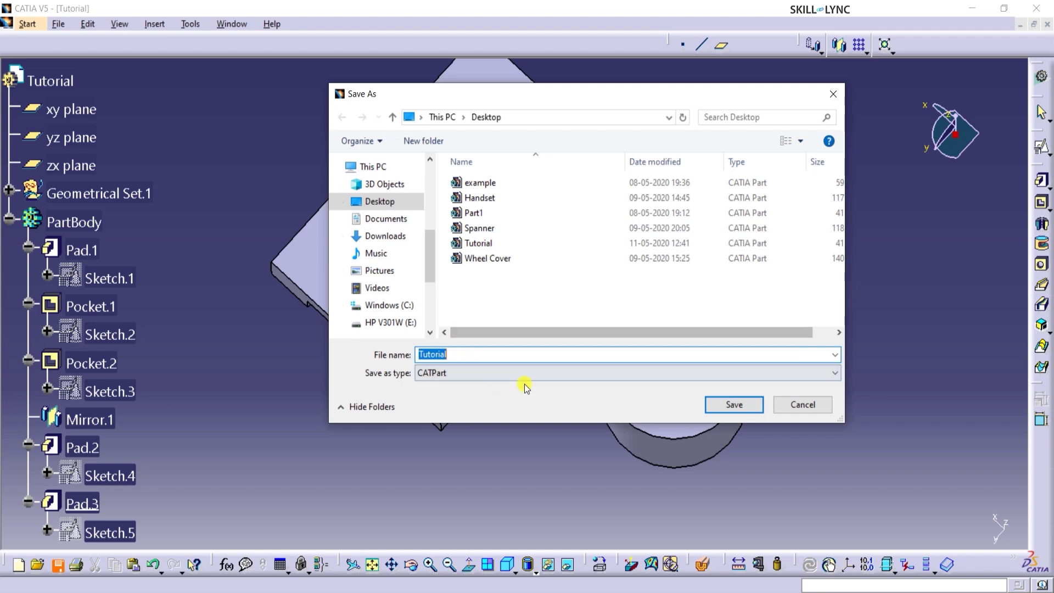
{"action": "left_click", "coordinate": [718, 405]}
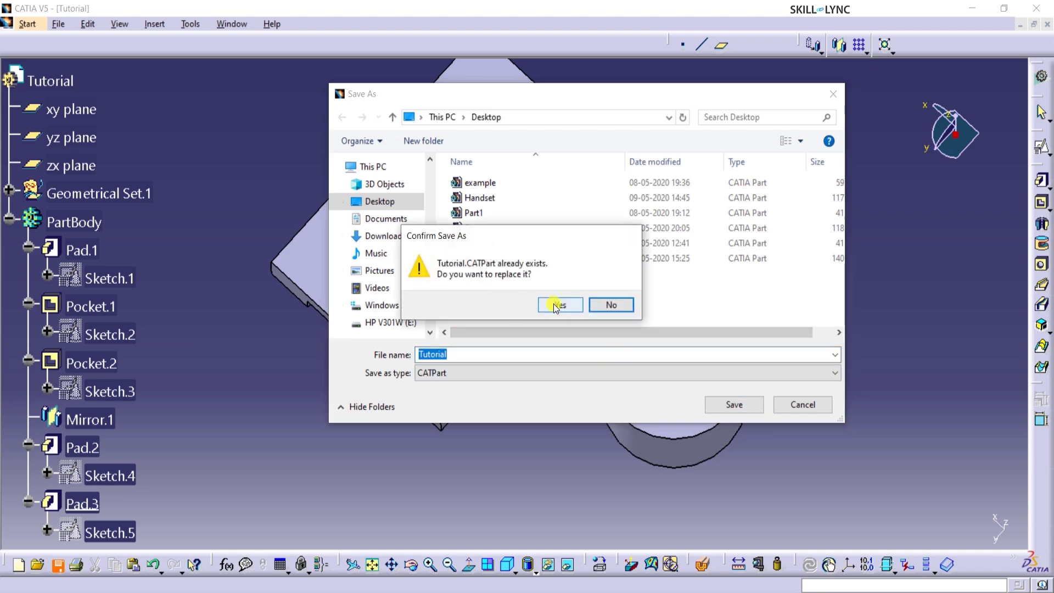
{"action": "left_click", "coordinate": [556, 306]}
{"action": "left_click", "coordinate": [558, 334]}
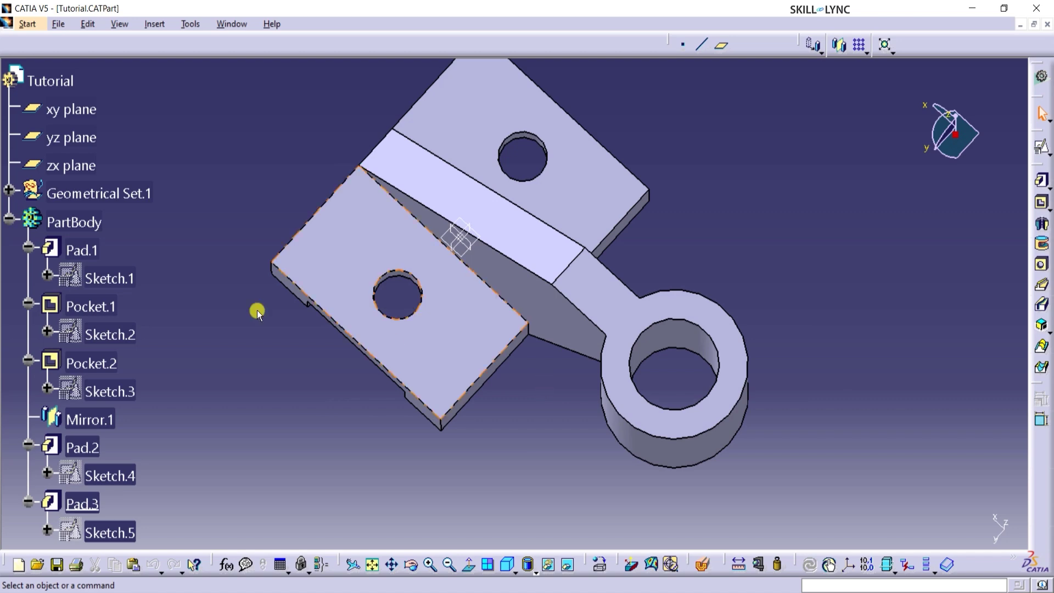
Open Sketch.3, the hole profile under Pocket.2, for editing
{"action": "left_click", "coordinate": [7, 222]}
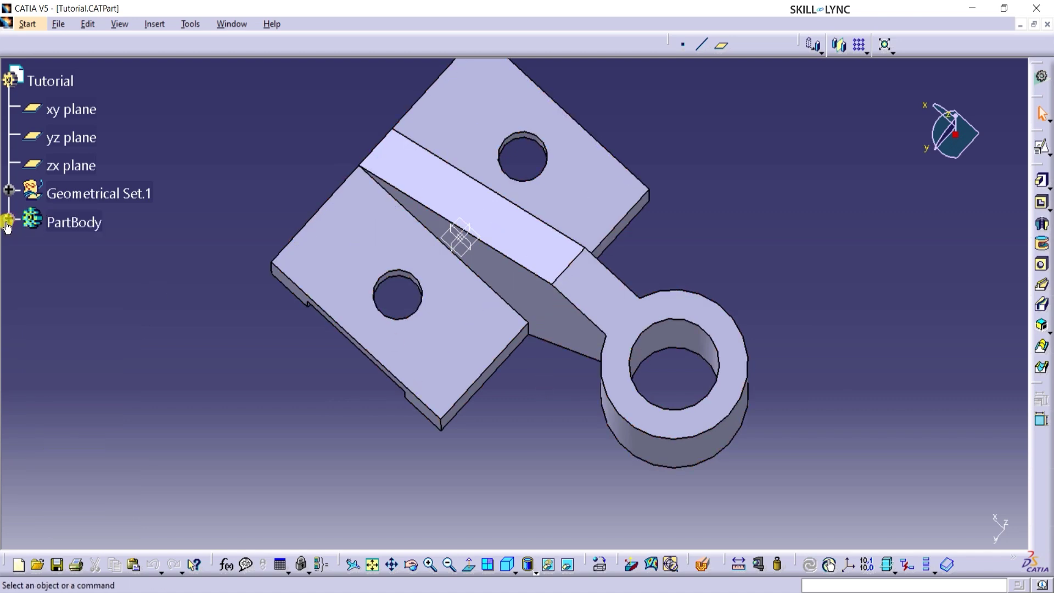
{"action": "left_click", "coordinate": [7, 221]}
{"action": "scroll", "coordinate": [156, 286], "scroll_direction": "down", "scroll_amount": 3}
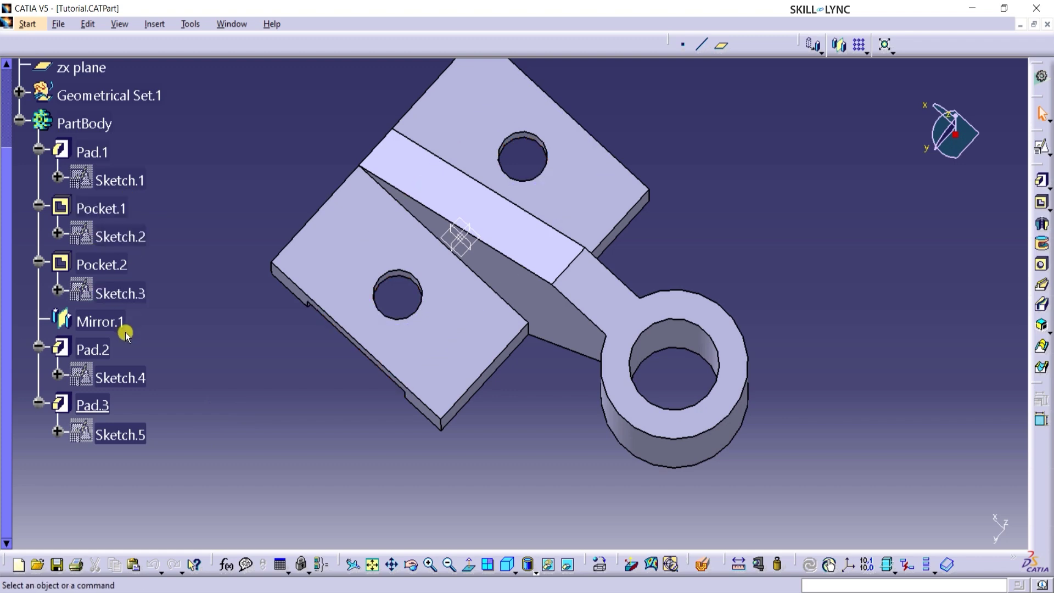
{"action": "double_click", "coordinate": [121, 292]}
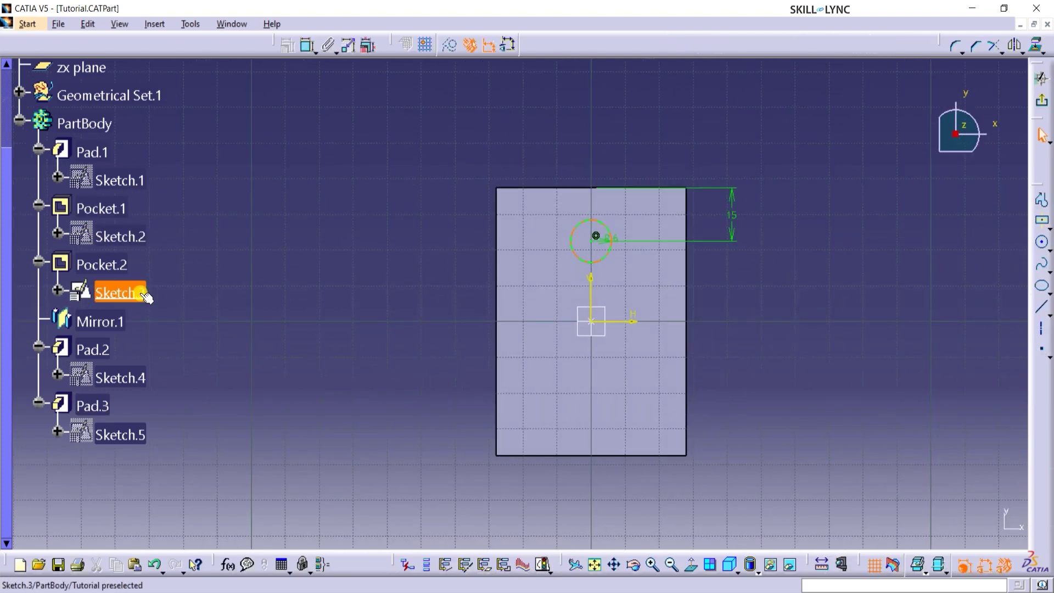